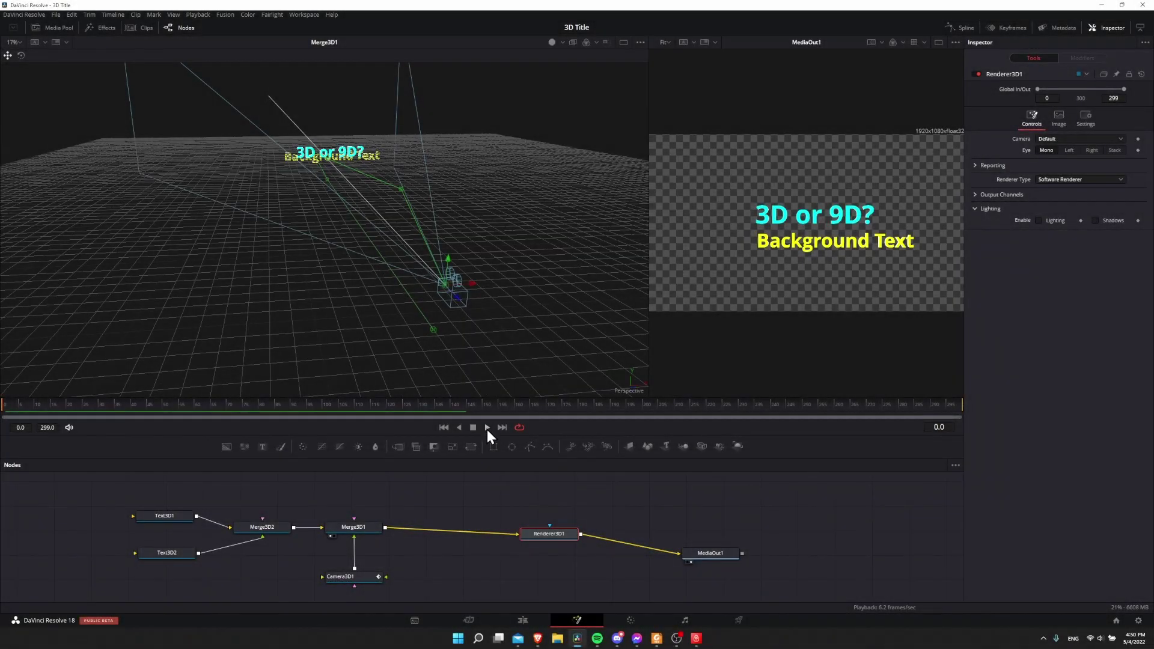
- Play the finished 3D title and examine its text and moving camera from several angles in the Merge3D1 view
left_click(487, 428)
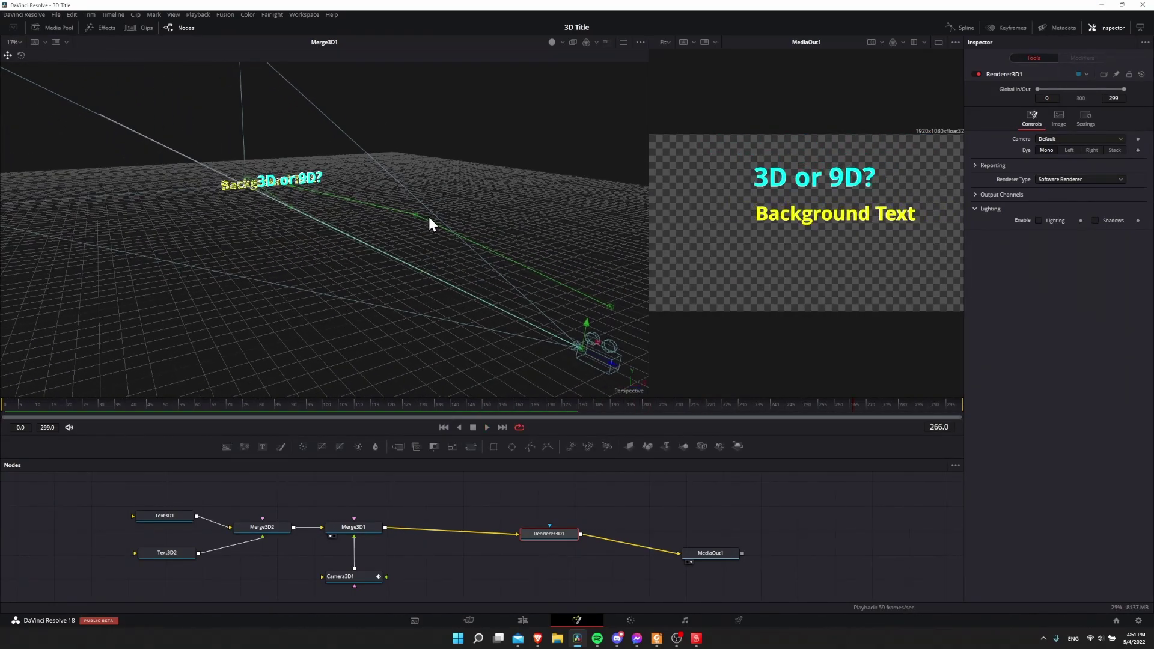
left_click_drag(429, 217, 82, 265)
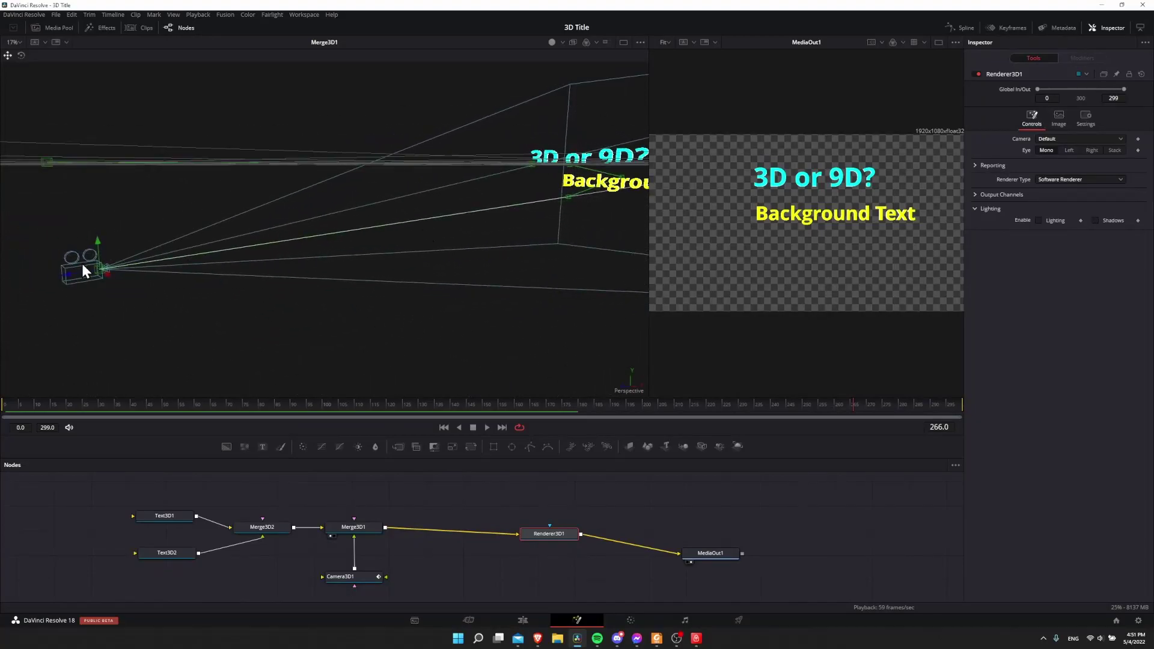
left_click_drag(219, 239, 275, 263)
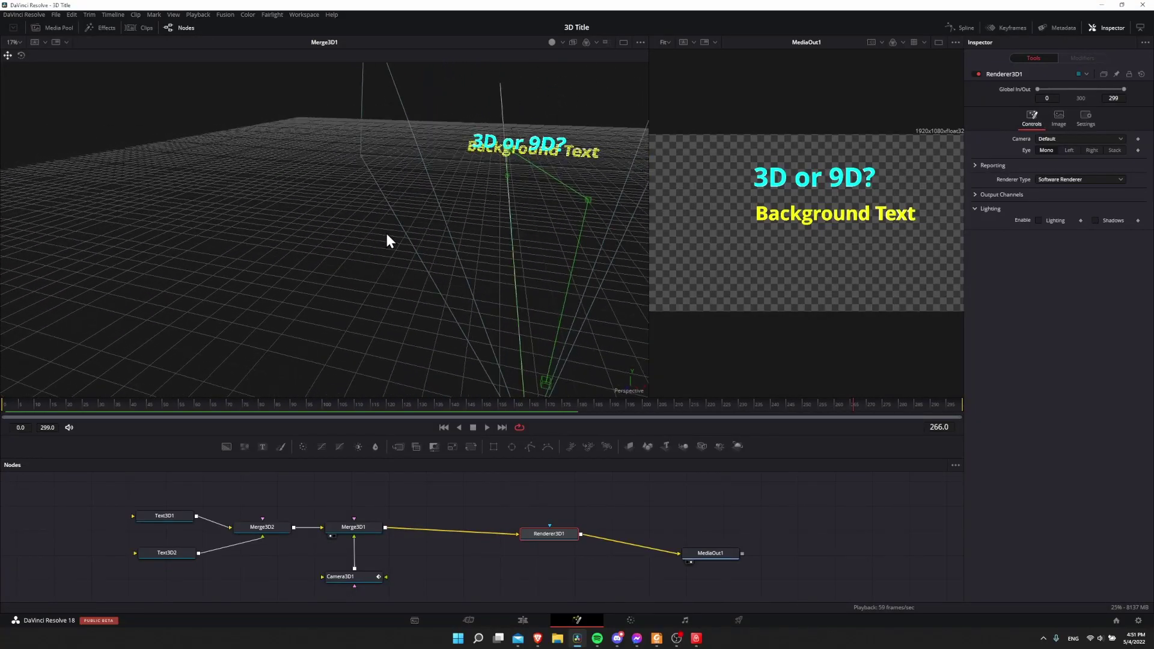
left_click_drag(377, 241, 412, 240)
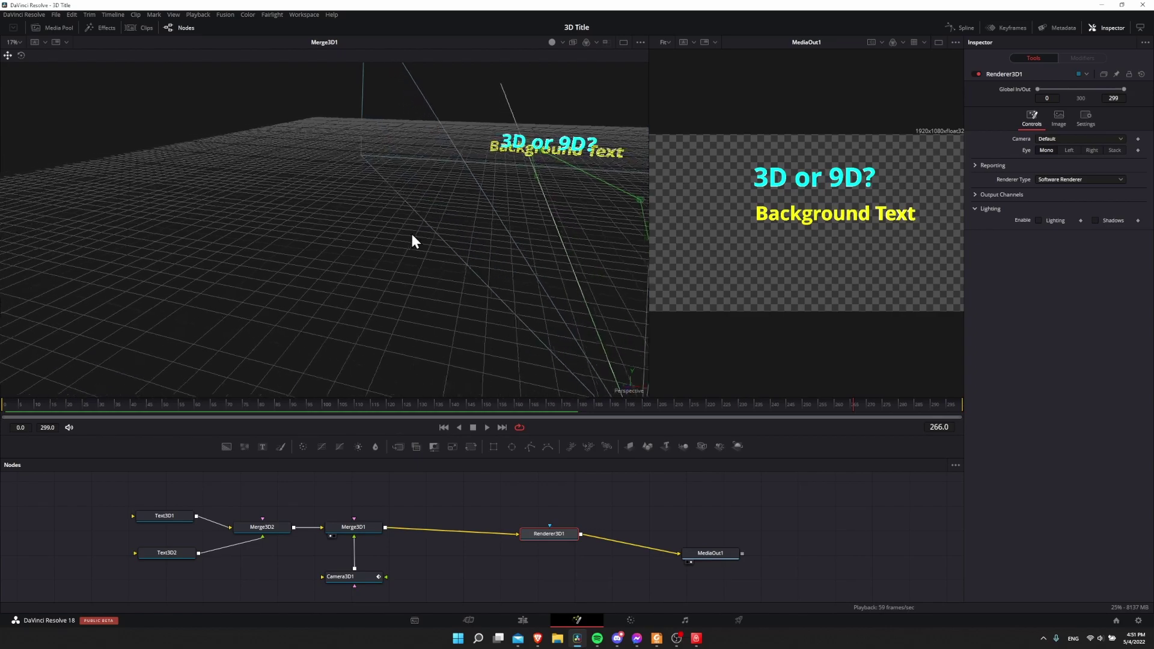
- Switch to the Edit page and add a Fusion Composition effect to the Video 2 track at the playhead
key("shift+4")
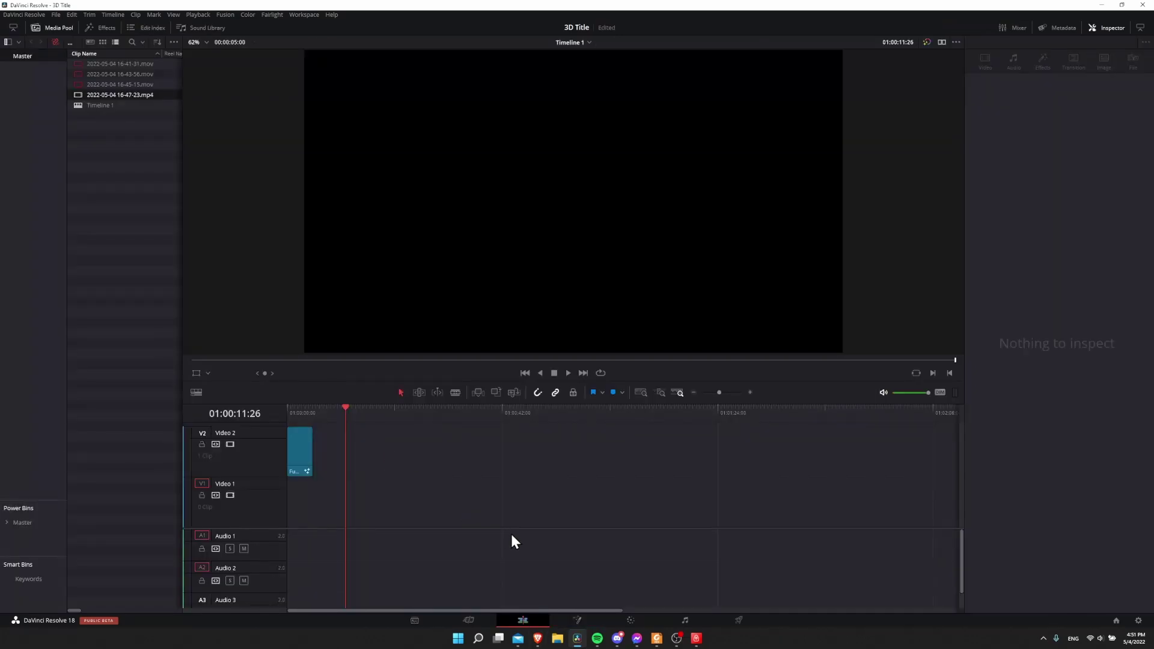
left_click(107, 28)
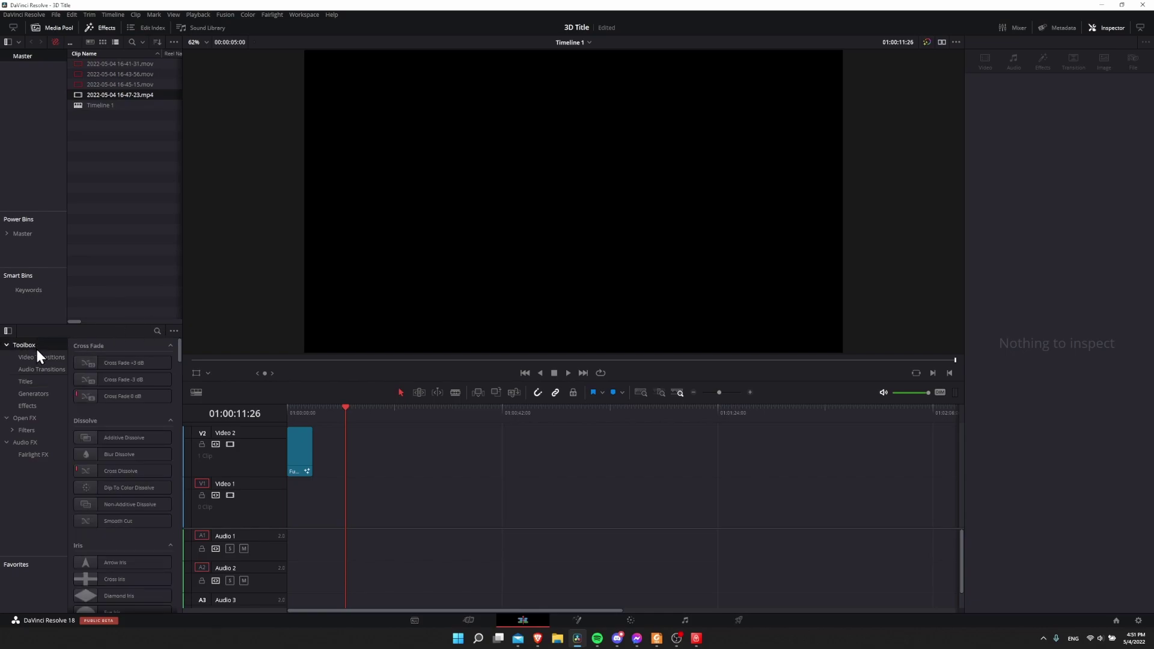
left_click(36, 406)
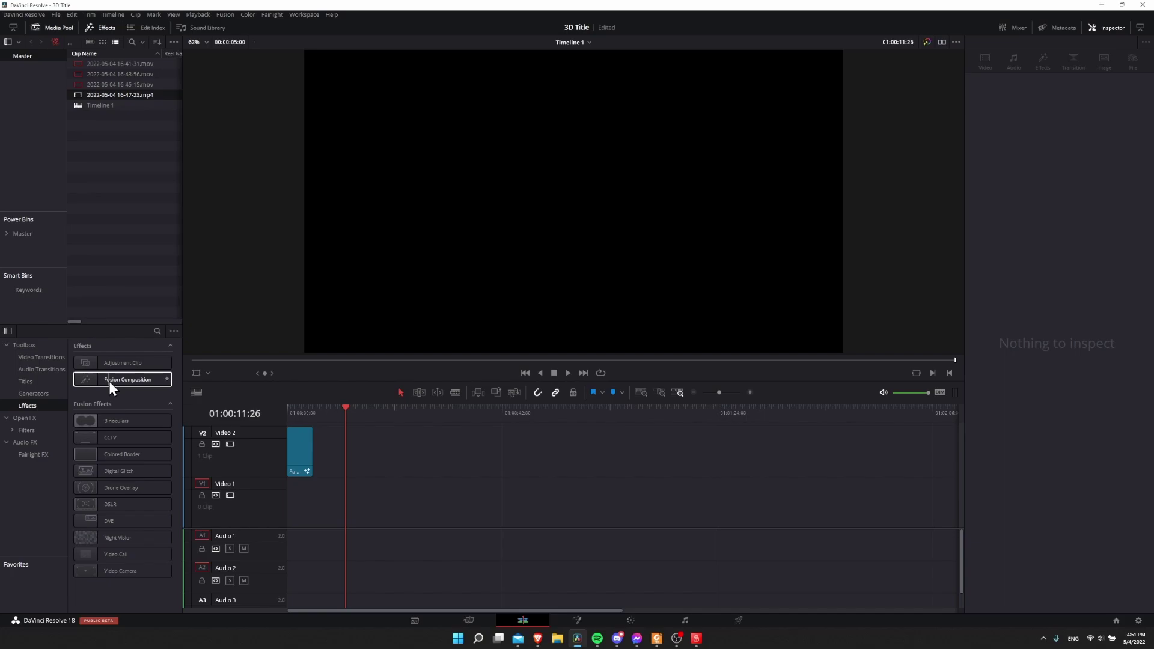
left_click_drag(109, 381, 353, 472)
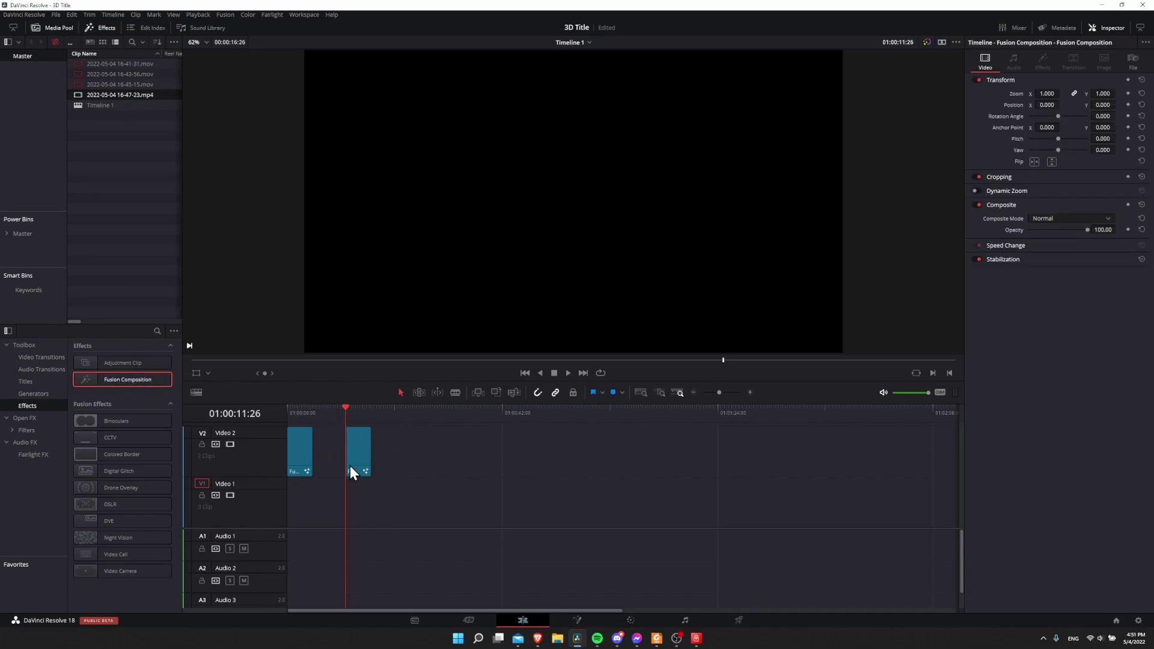
- Move the playhead inside the new Fusion Composition clip and open the clip on the Fusion page
left_click_drag(352, 411, 357, 413)
left_click(360, 450)
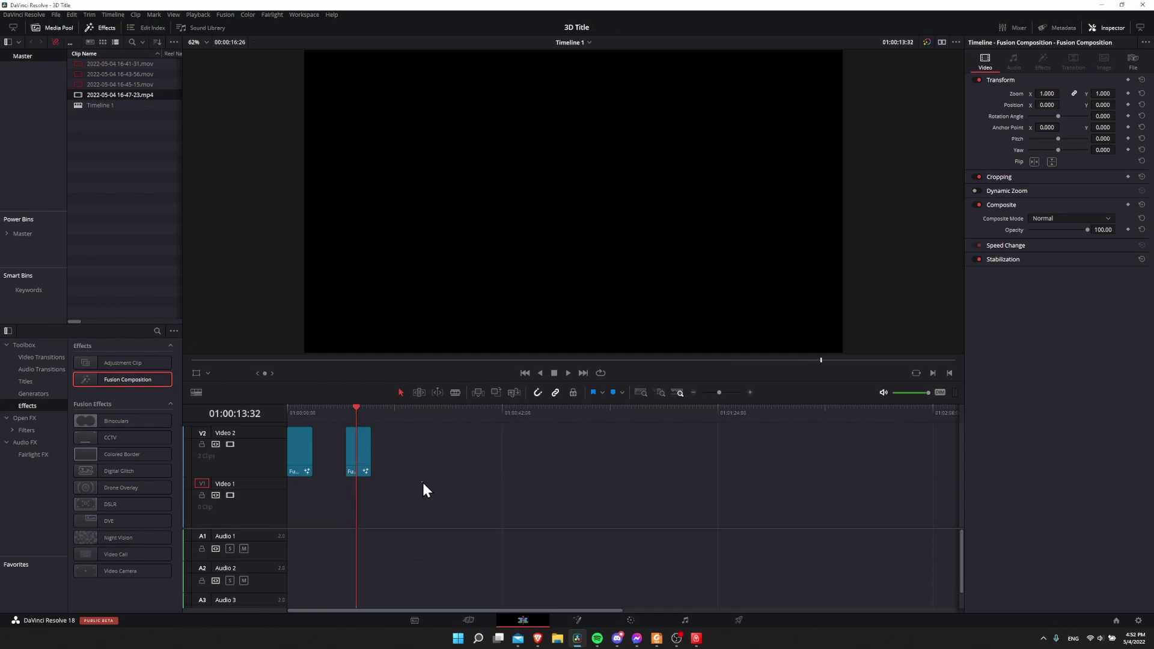
left_click_drag(423, 483, 258, 528)
left_click_drag(719, 392, 727, 391)
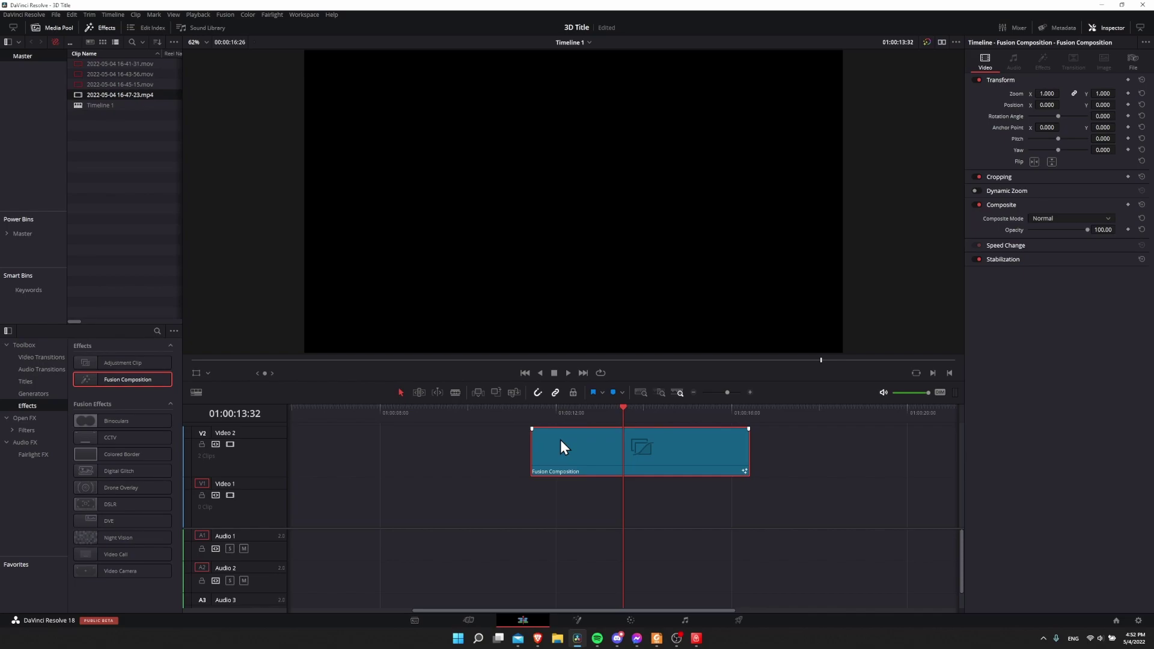
left_click(748, 450)
mouse_move(749, 450)
left_mouse_down()
mouse_move(830, 450)
mouse_move(741, 451)
mouse_move(750, 456)
left_mouse_up()
left_click(568, 618)
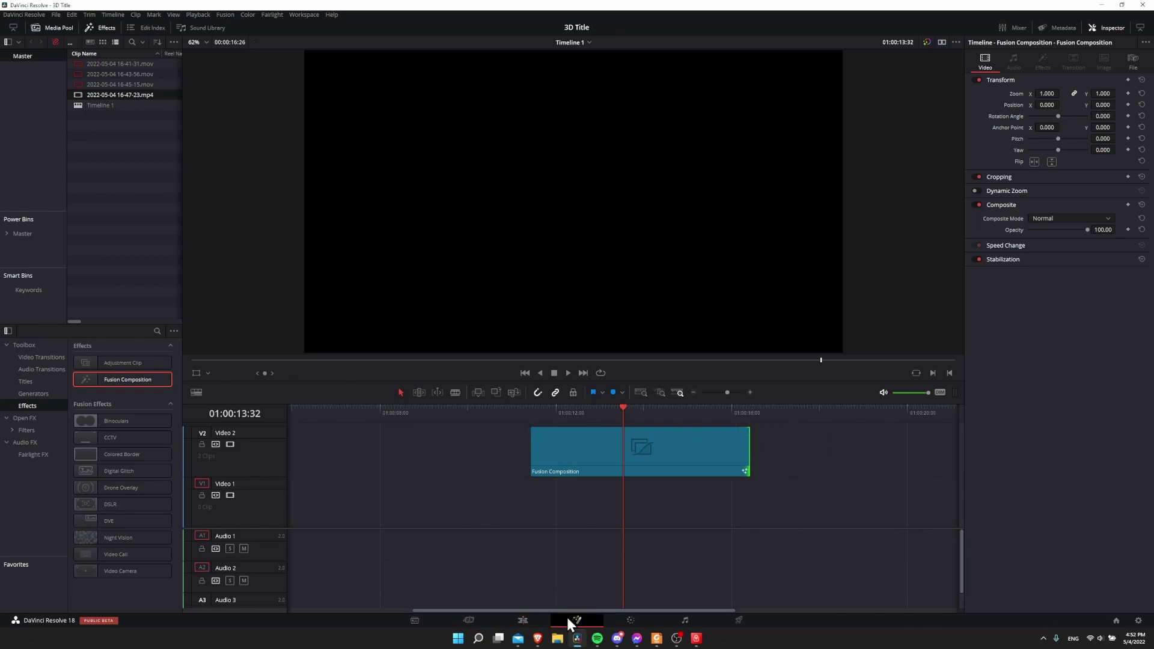
- Enlarge the node editor area and deselect the MediaOut1 node
left_click_drag(567, 523, 592, 529)
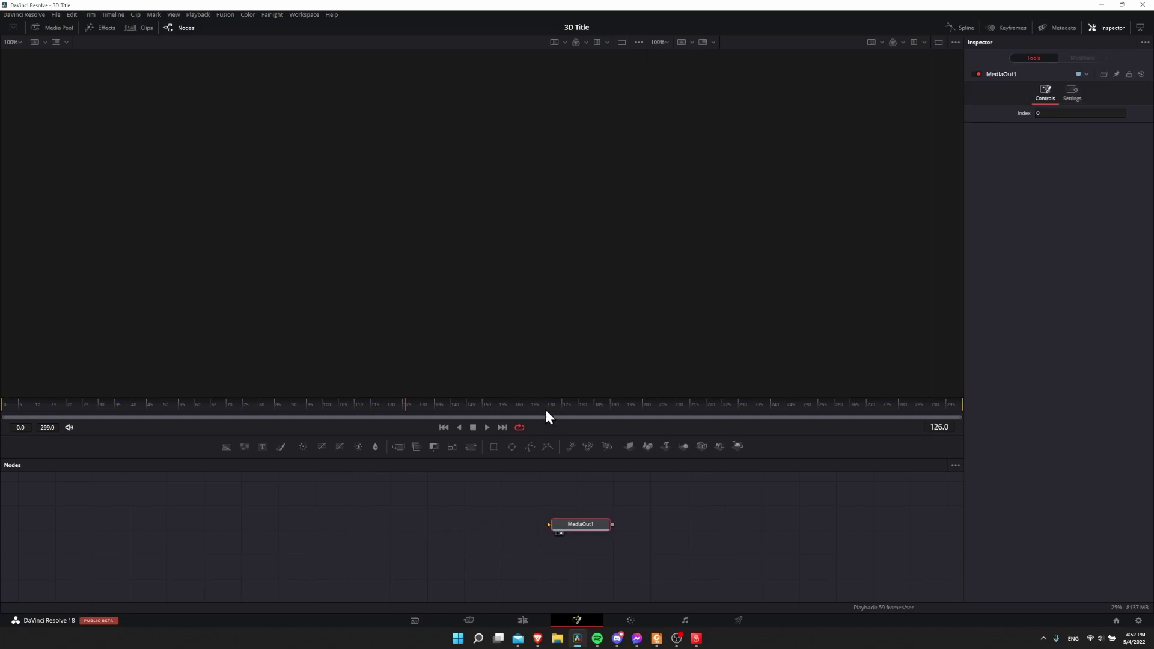
left_click_drag(557, 434, 568, 367)
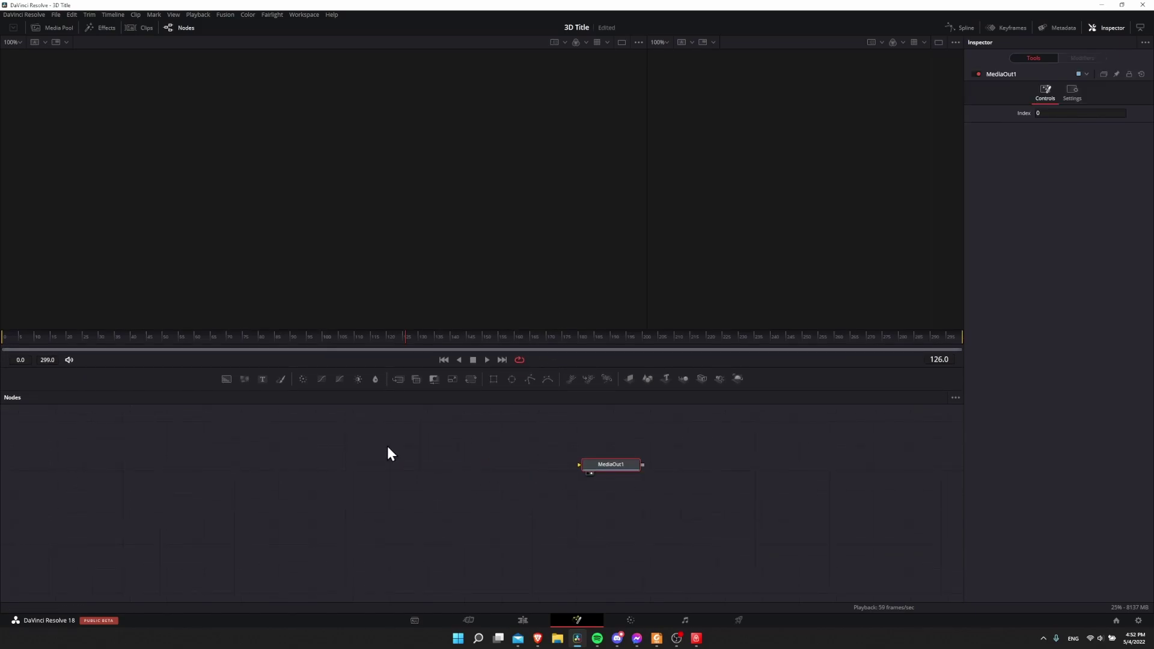
left_click(387, 447)
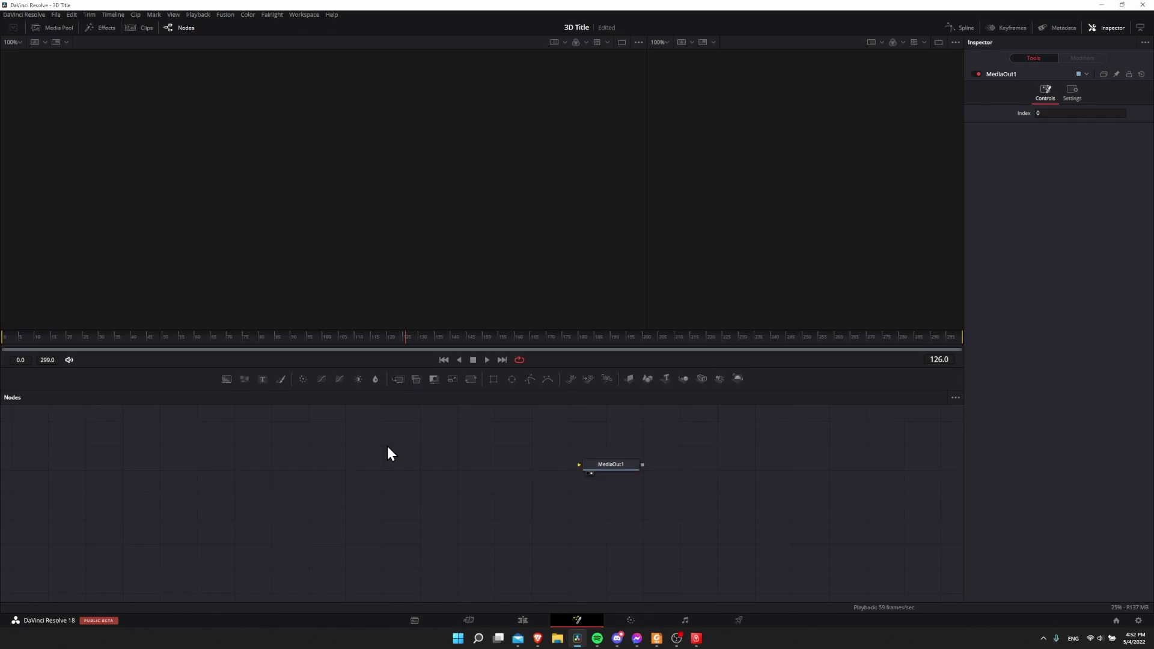
left_click_drag(388, 447, 399, 448)
- Add a Text 3D node feeding a Renderer 3D node, and show the renderer in the first viewer
left_click(665, 379)
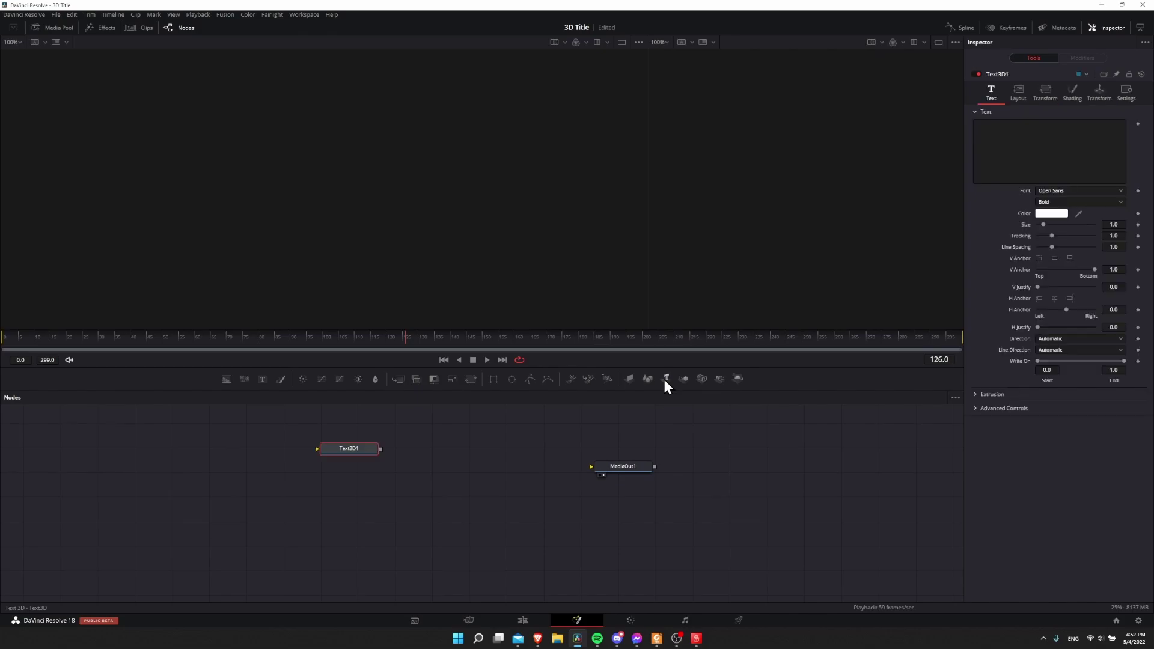
left_click(737, 379)
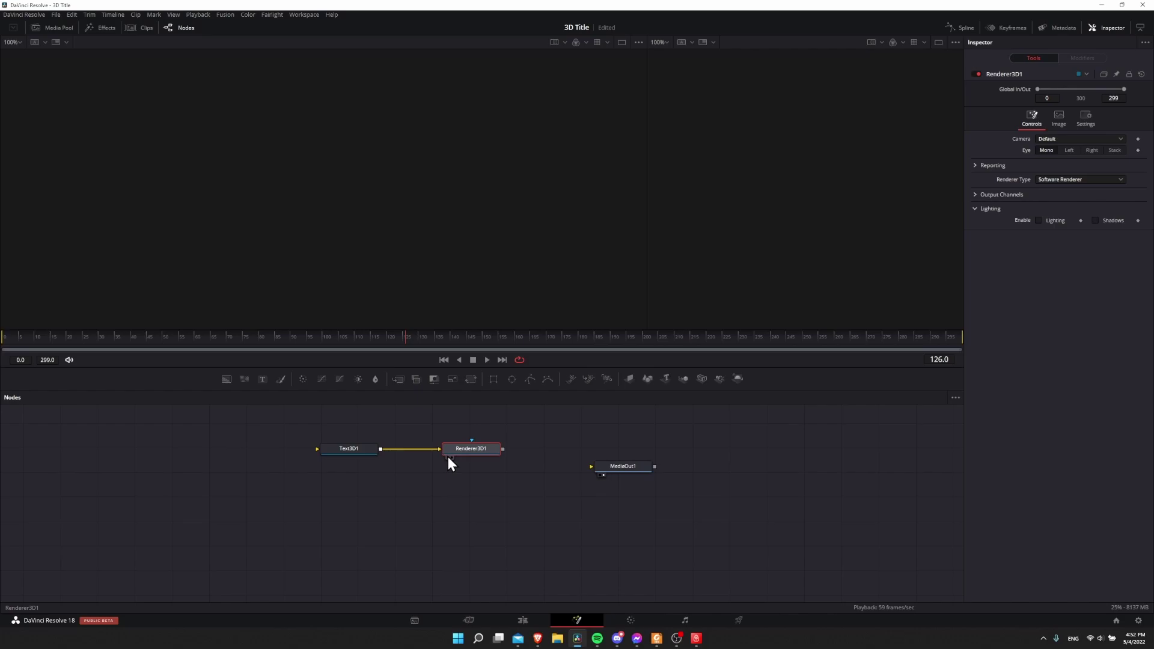
left_click(448, 456)
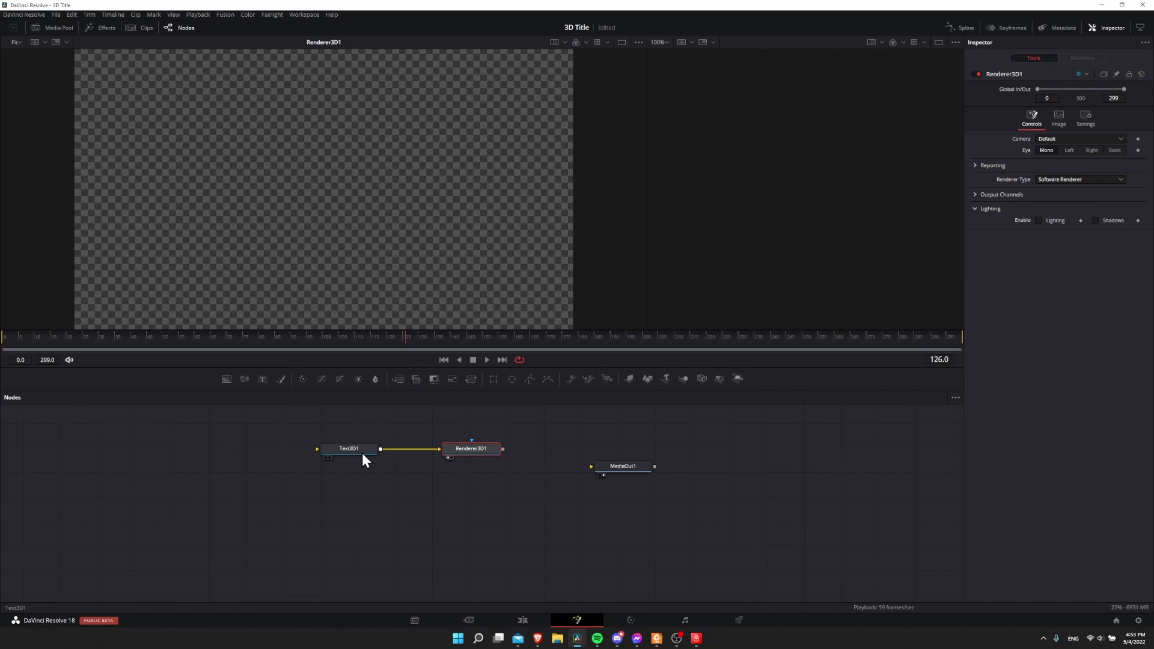
- Move the Text3D1 node away from the renderer and set its text to "Tutorial"
left_click_drag(362, 453, 286, 458)
left_click(1013, 144)
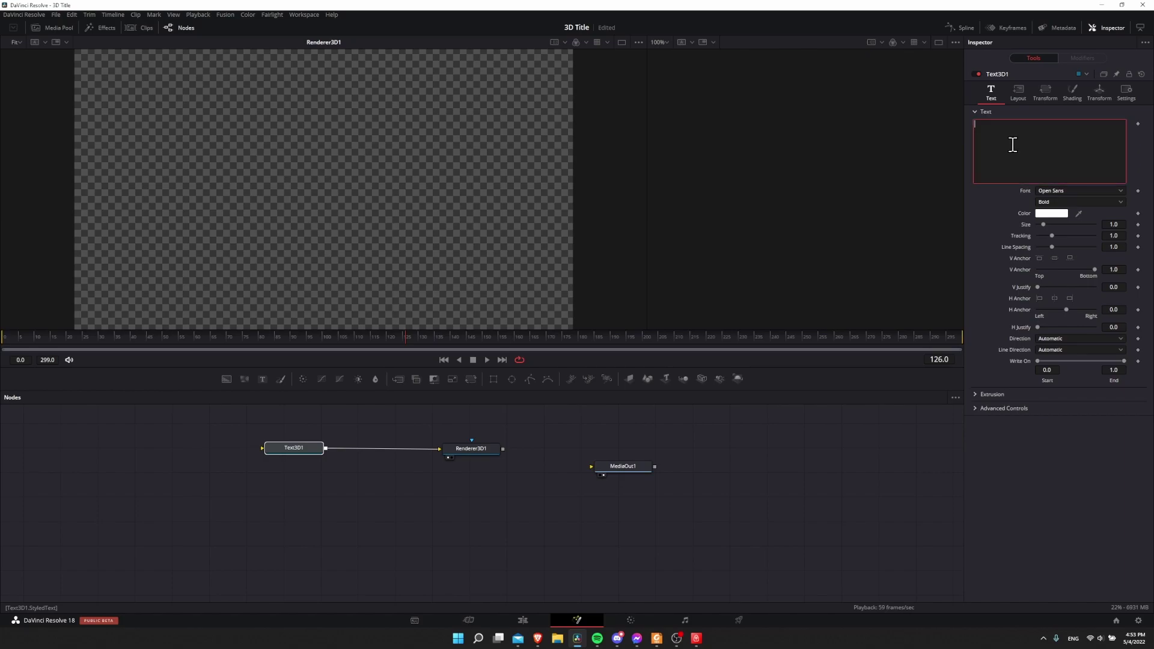
type("Tutorial")
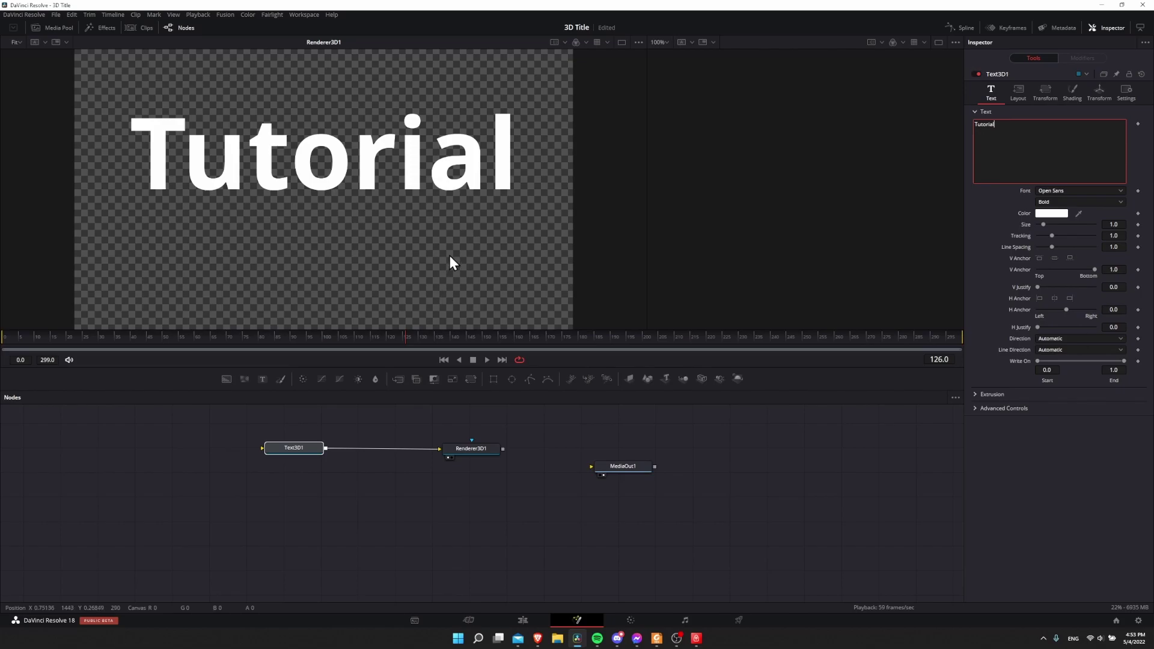
- Raise the MediaOut1 node slightly and move Text3D1 further from Renderer3D1 to make room between them
left_click(627, 456)
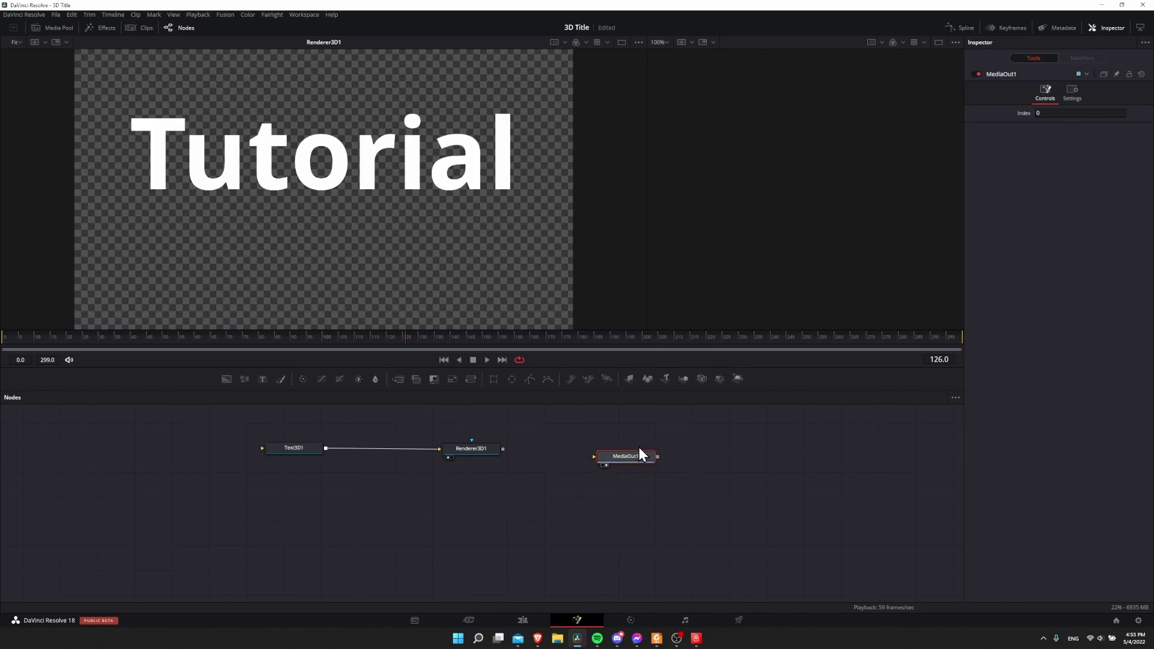
left_click_drag(264, 452, 227, 453)
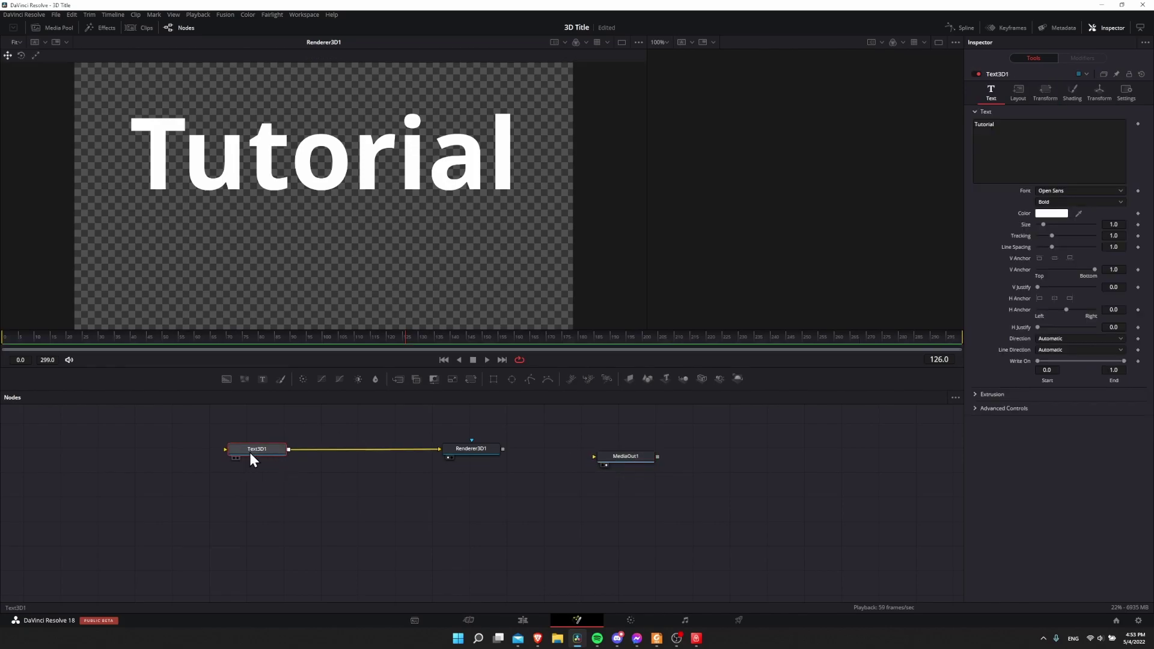
left_click_drag(294, 434, 188, 473)
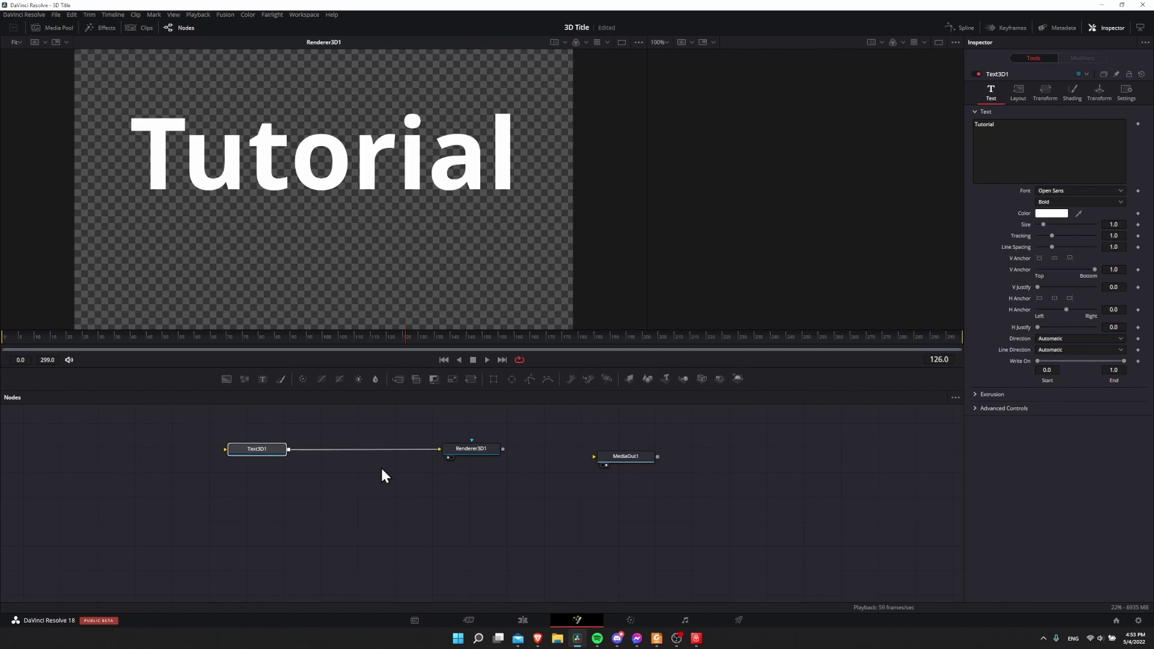
left_click_drag(360, 422, 155, 481)
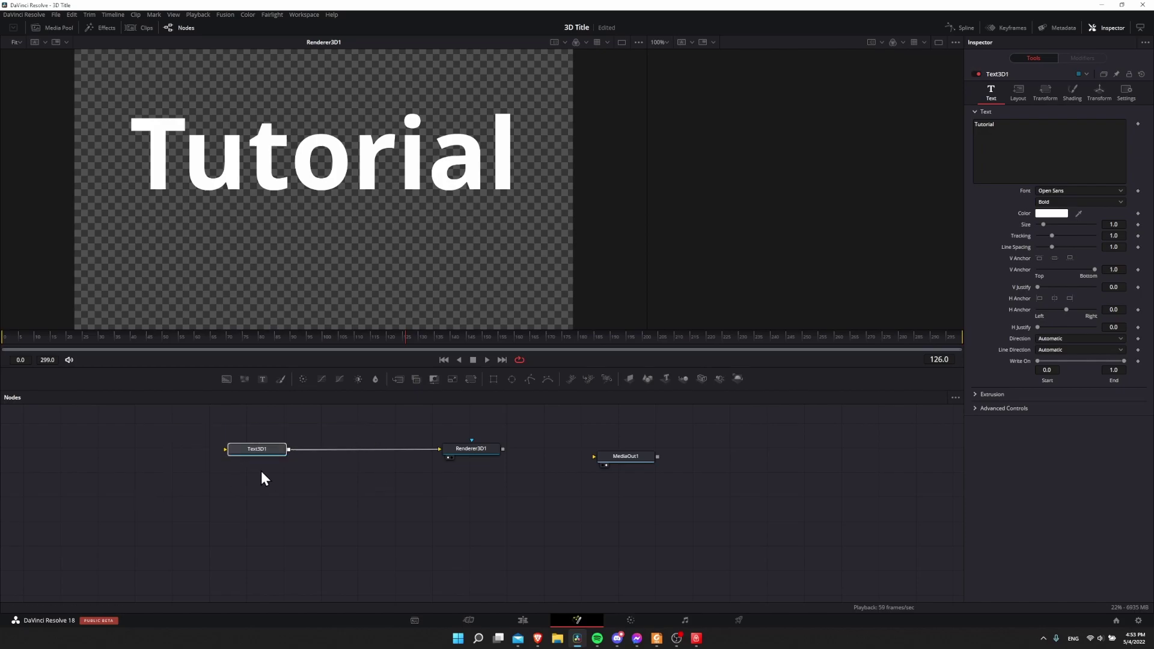
- Insert a Merge 3D node between Text3D1 and Renderer3D1, and line it up with the text node
left_click(684, 378)
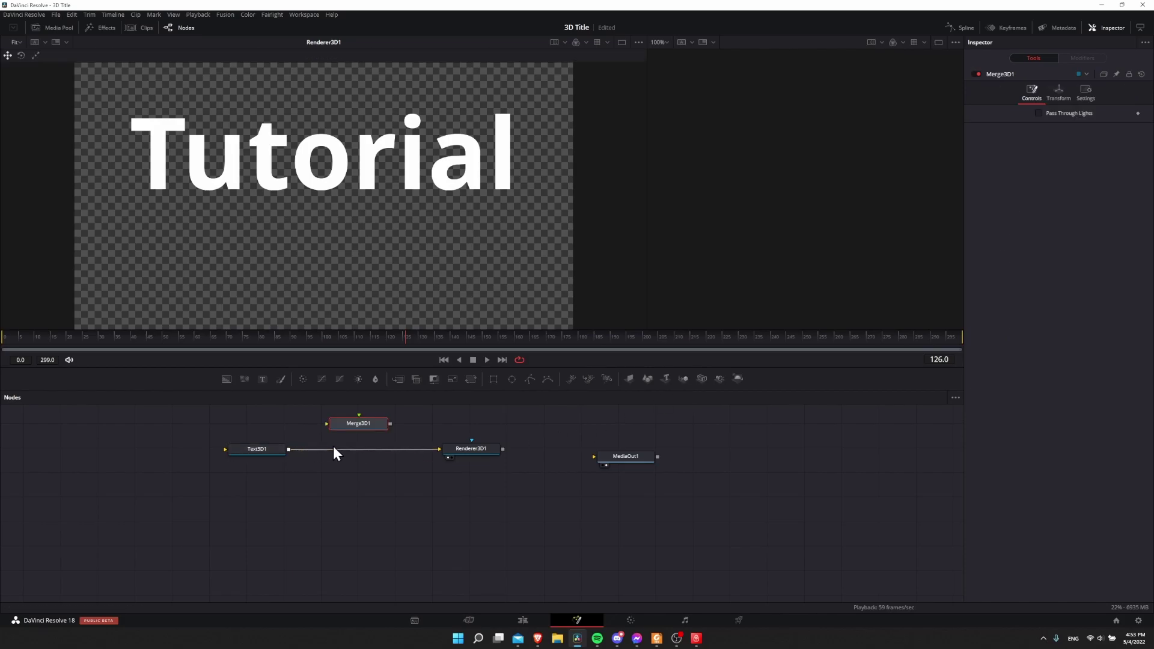
left_click_drag(350, 426, 350, 470)
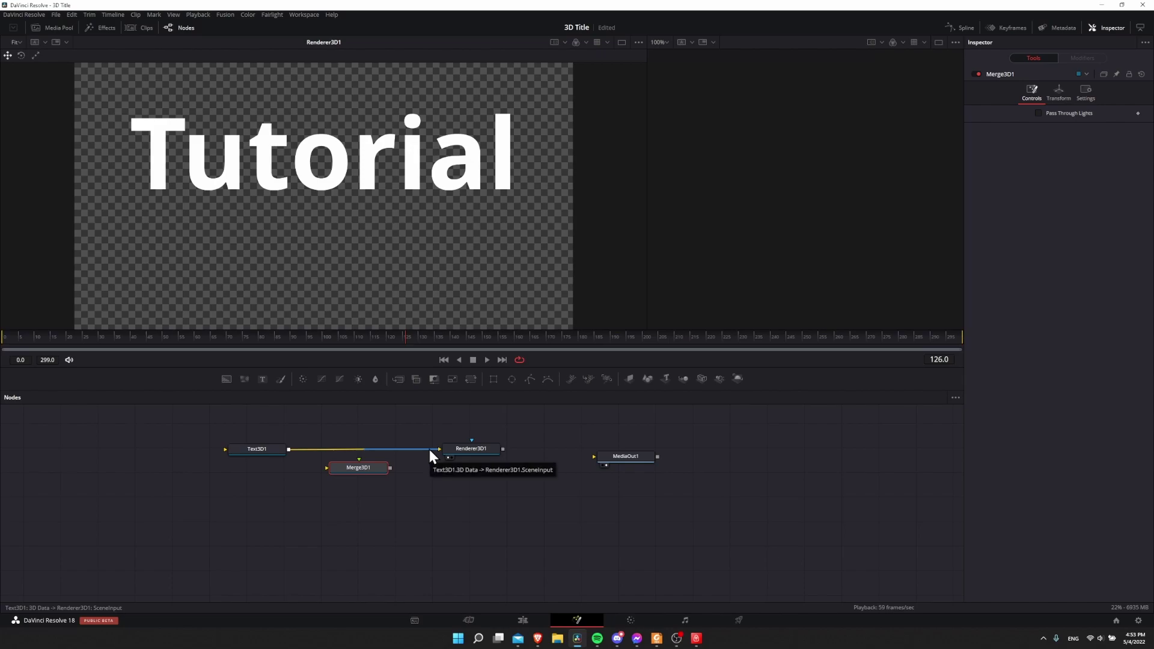
mouse_move(429, 449)
left_mouse_down()
mouse_move(289, 449)
mouse_move(338, 468)
mouse_move(446, 448)
left_mouse_up()
left_click_drag(271, 455, 261, 462)
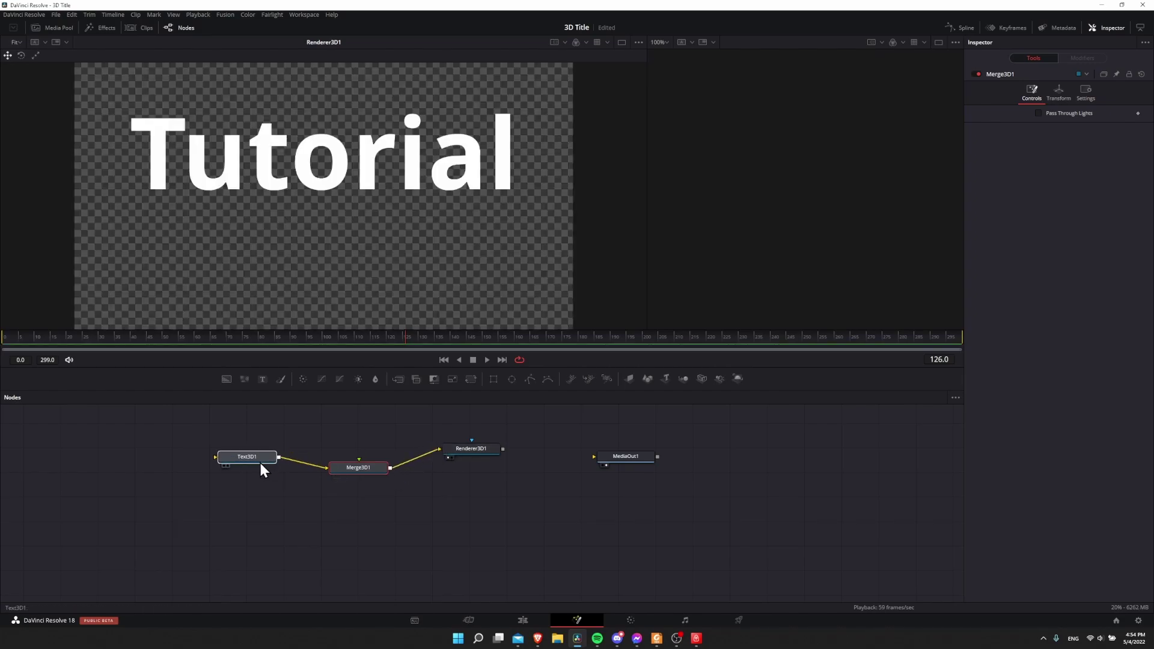
left_click(359, 459)
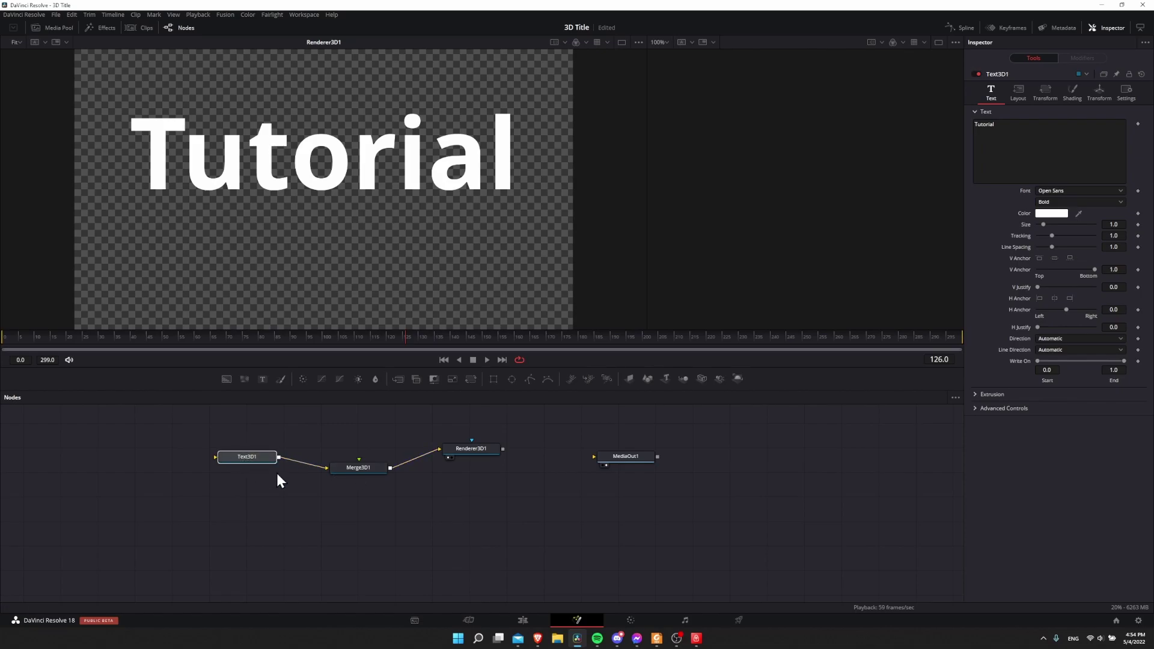
left_click_drag(257, 457, 214, 473)
left_click_drag(338, 468, 333, 474)
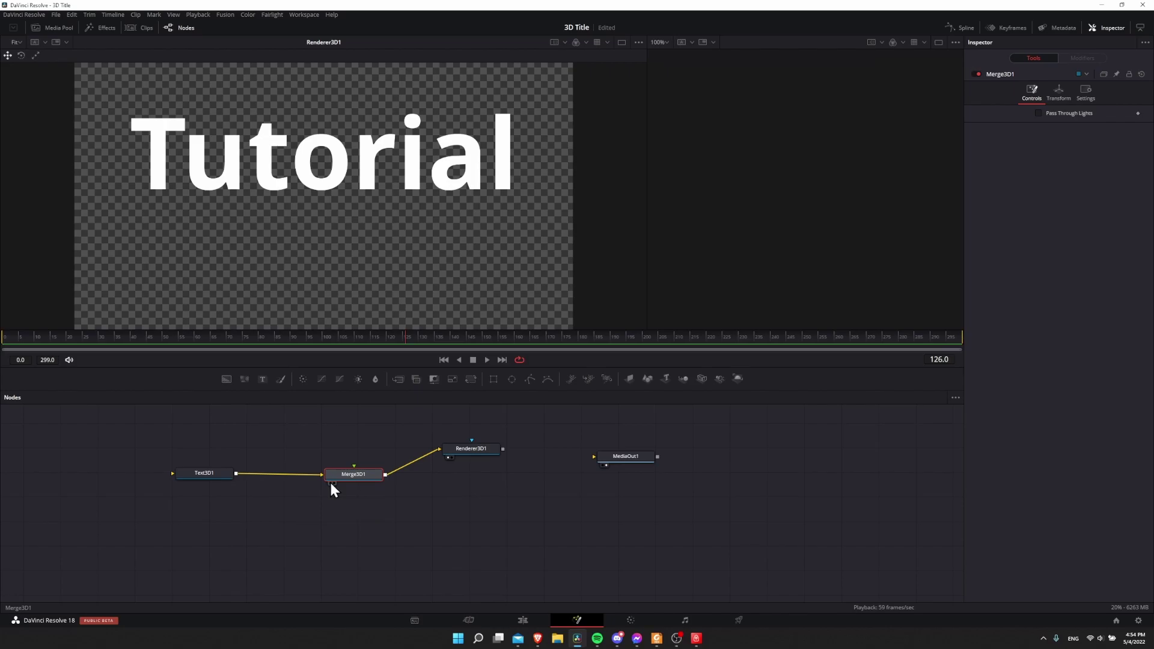
- Show Merge3D1 in the first viewer and orbit around the text in the 3D perspective view
left_click(330, 482)
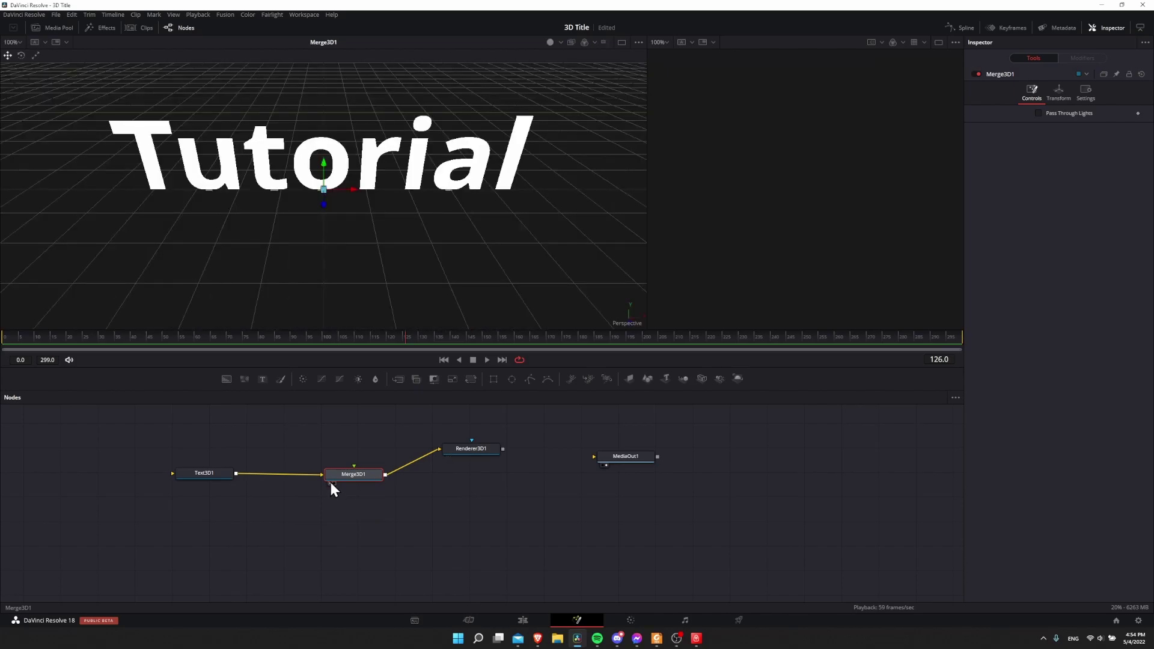
left_click_drag(340, 201, 379, 198)
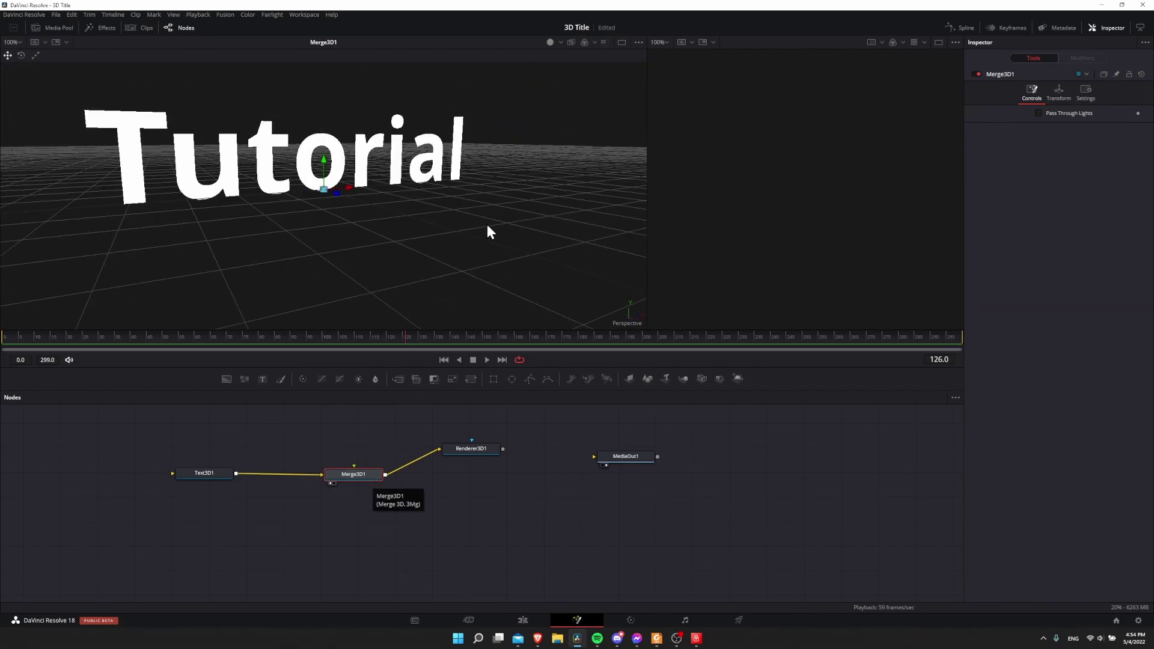
left_click_drag(487, 227, 269, 176)
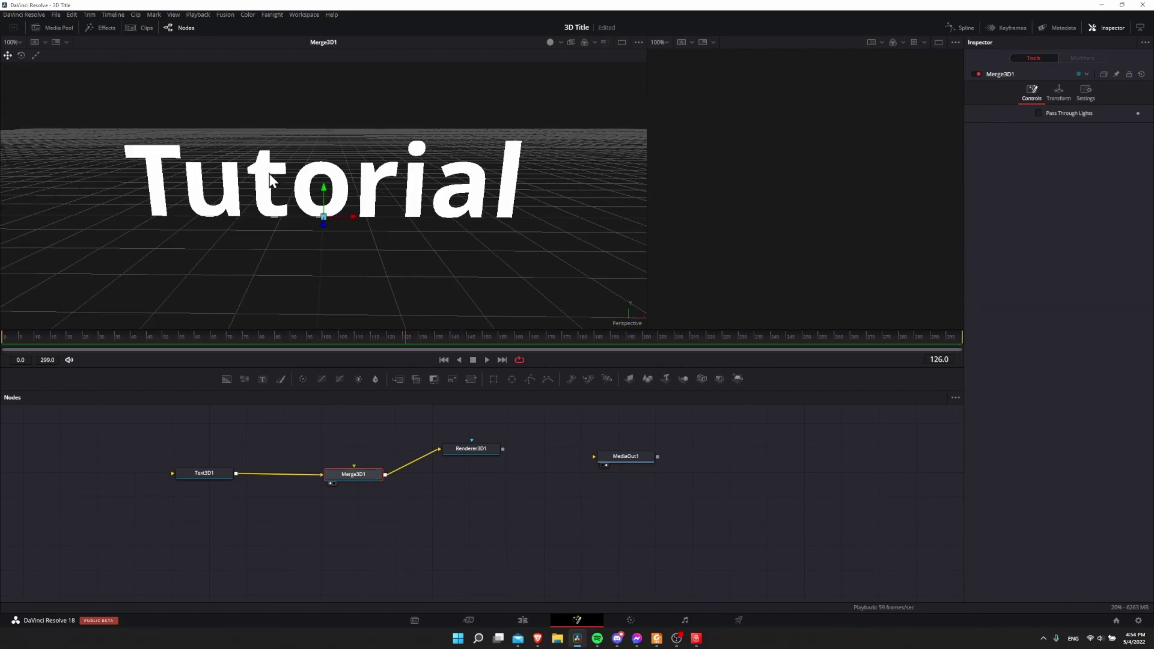
- Connect the output of Renderer3D1 to MediaOut1, moving both nodes closer together
left_click(472, 449)
left_click_drag(483, 451, 491, 463)
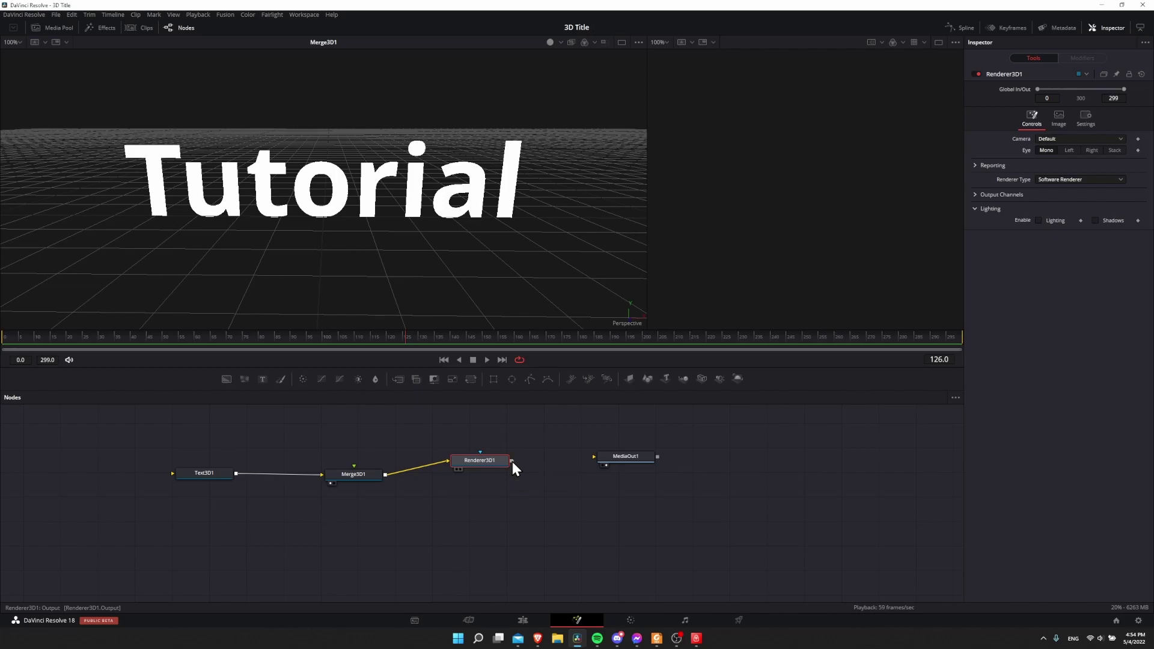
left_click_drag(511, 461, 601, 456)
left_click(616, 459)
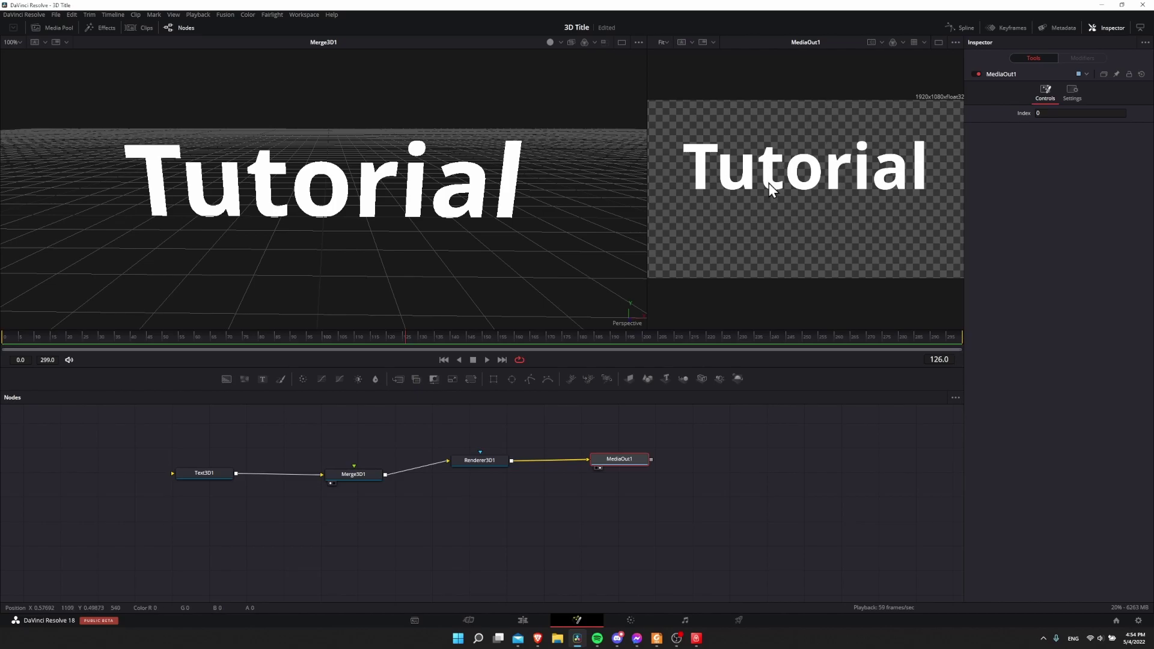
- Line up the Renderer3D1, MediaOut1 and Merge3D1 nodes with Text3D1, leaving Merge3D1 selected
left_click_drag(441, 448, 626, 480)
left_click_drag(363, 508, 311, 444)
left_click_drag(357, 474, 349, 474)
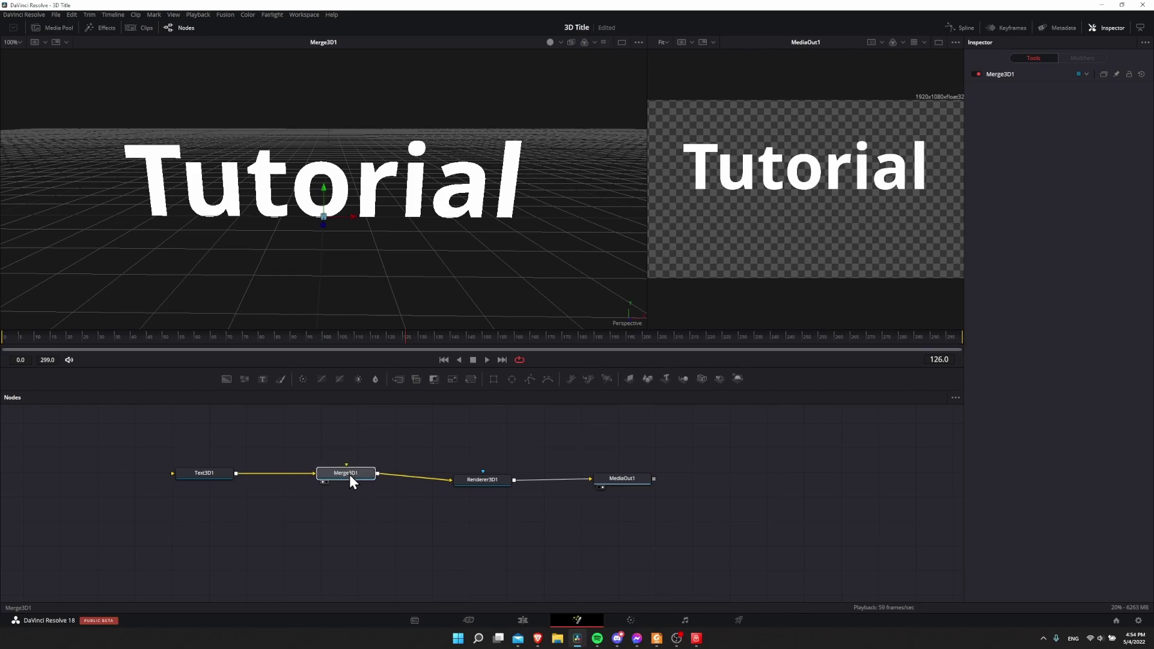
left_click(348, 475)
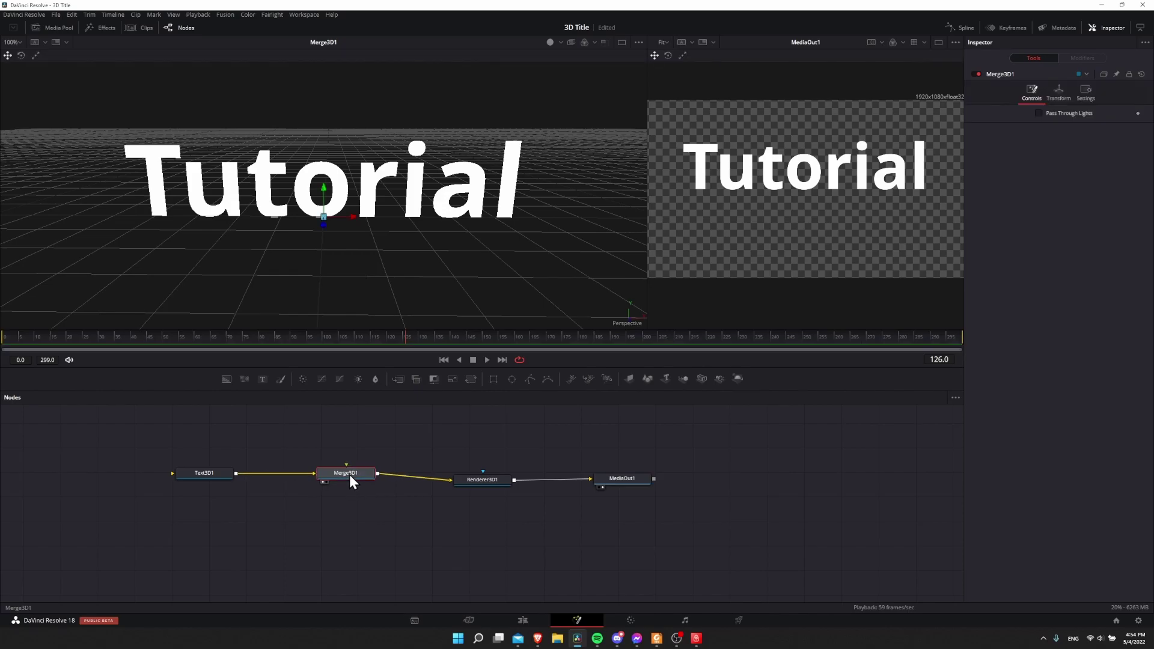
- Add a Camera 3D node connected to Merge3D1, place it directly beneath the merge node and select it
left_click(701, 379)
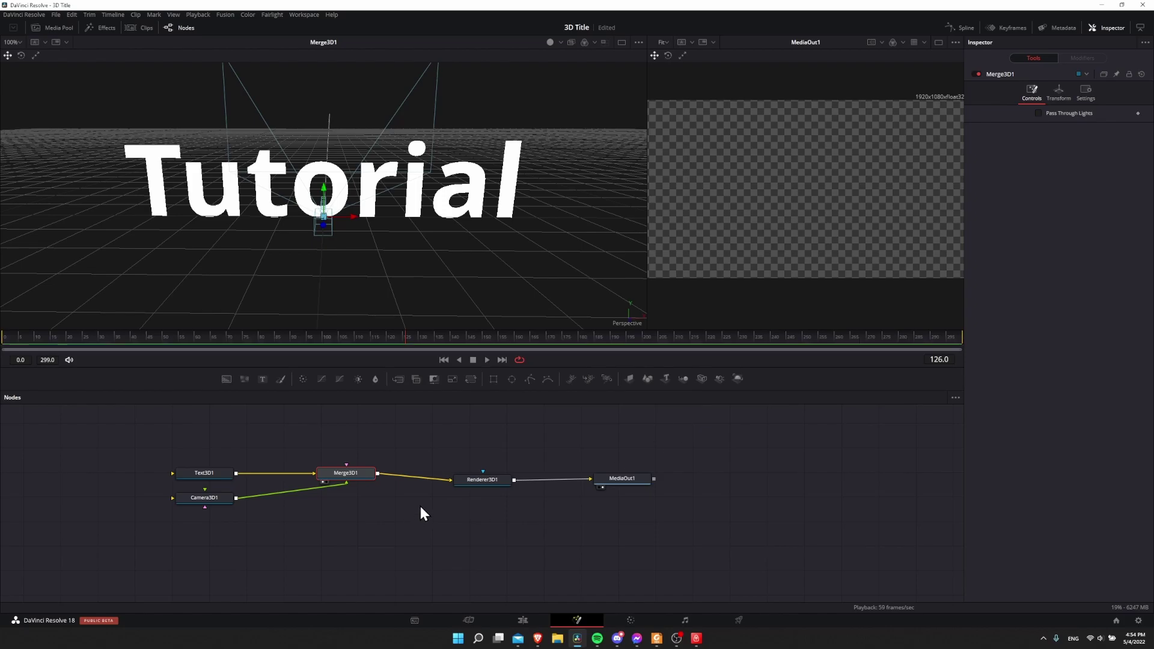
left_click_drag(215, 503, 358, 516)
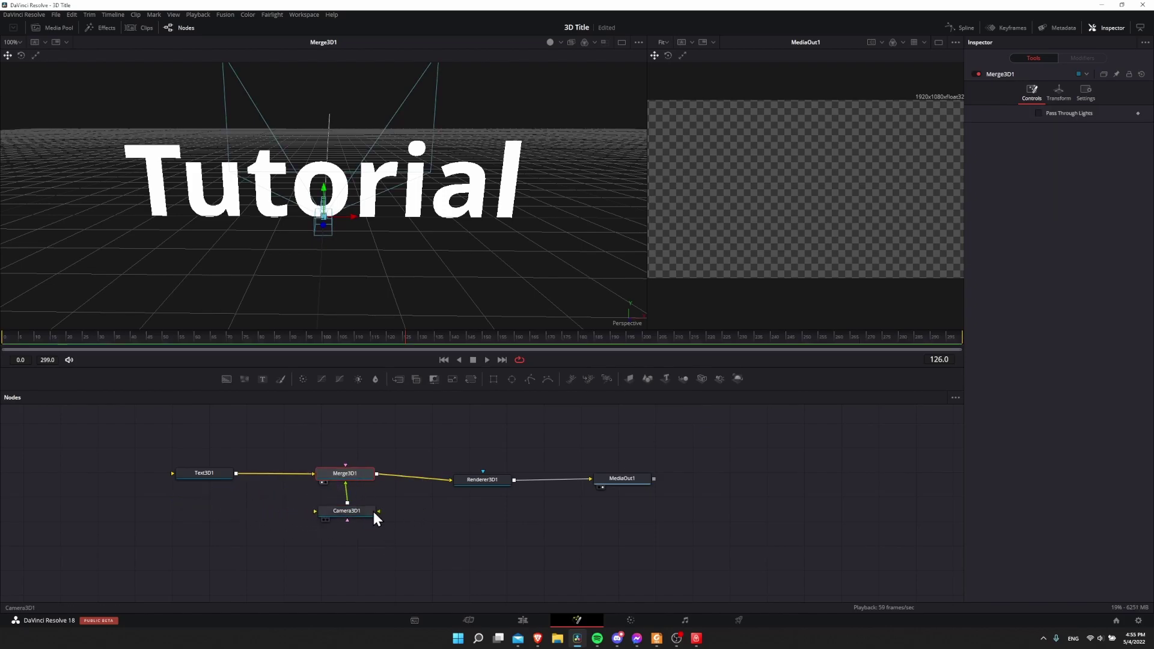
left_click(357, 516)
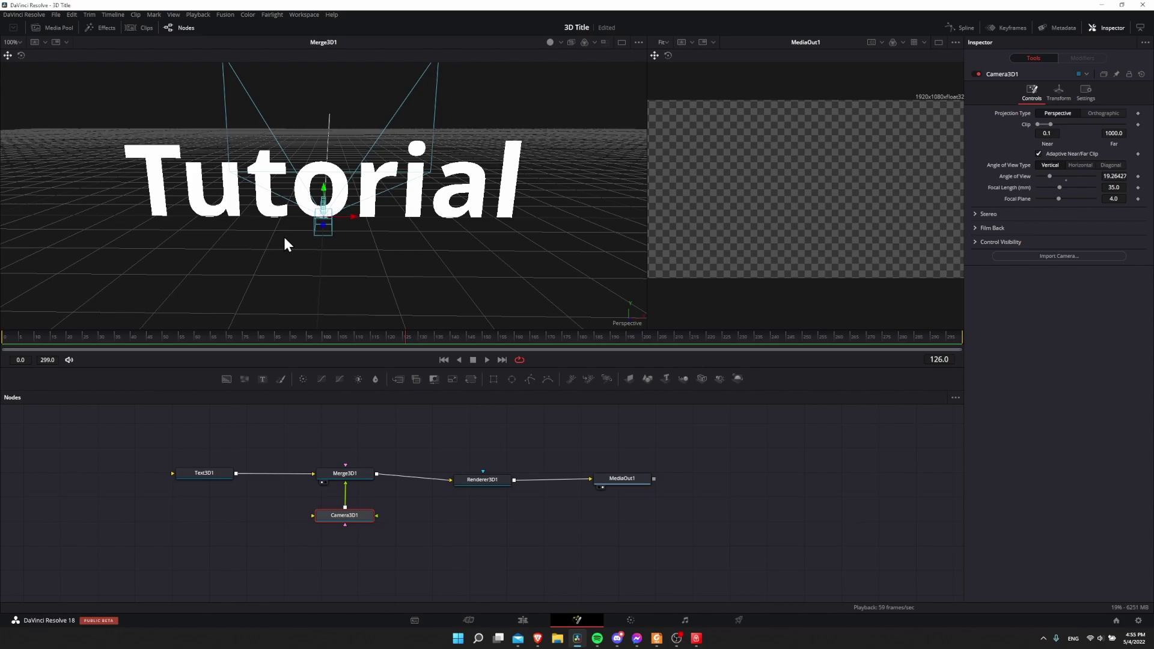
- Pull Camera3D1 back from the text along the Z axis to about 4.85 in the perspective view
mouse_move(284, 238)
left_mouse_down()
mouse_move(478, 229)
mouse_move(217, 236)
mouse_move(411, 235)
mouse_move(287, 239)
left_mouse_up()
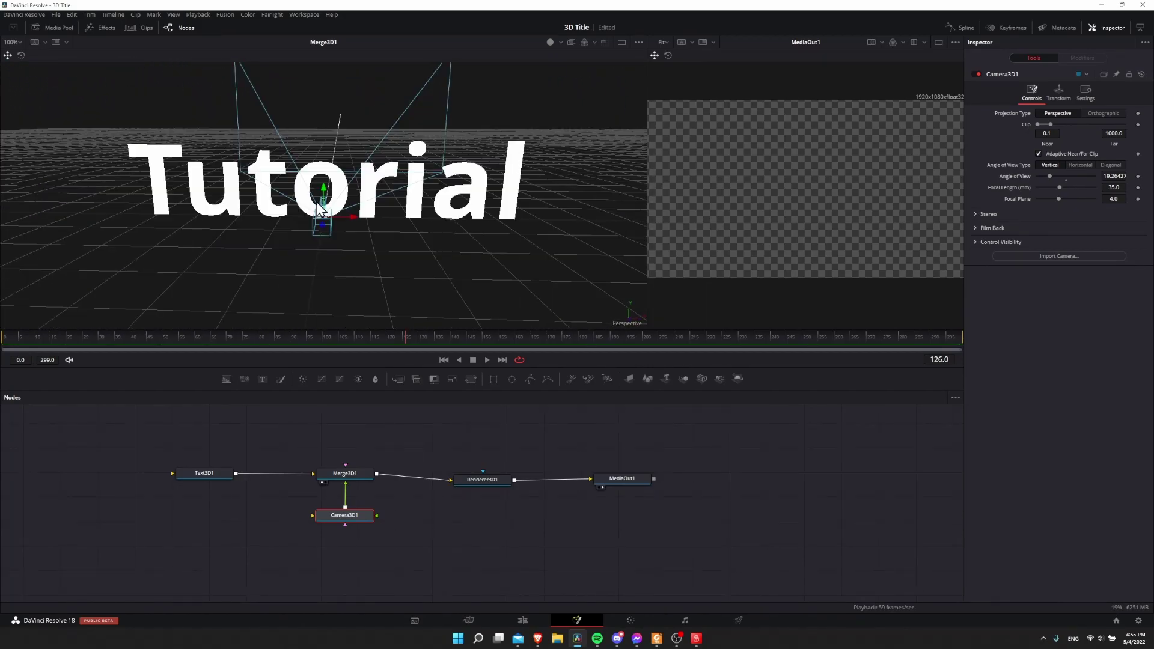
scroll(318, 205, "down", 5)
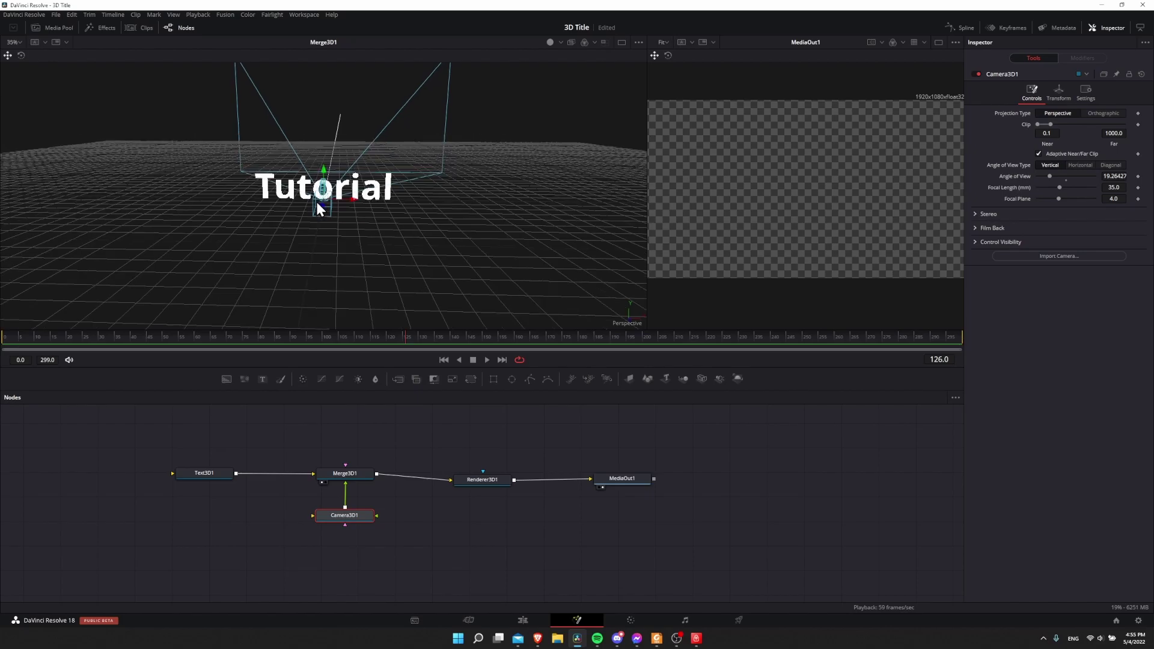
left_click_drag(317, 203, 428, 216)
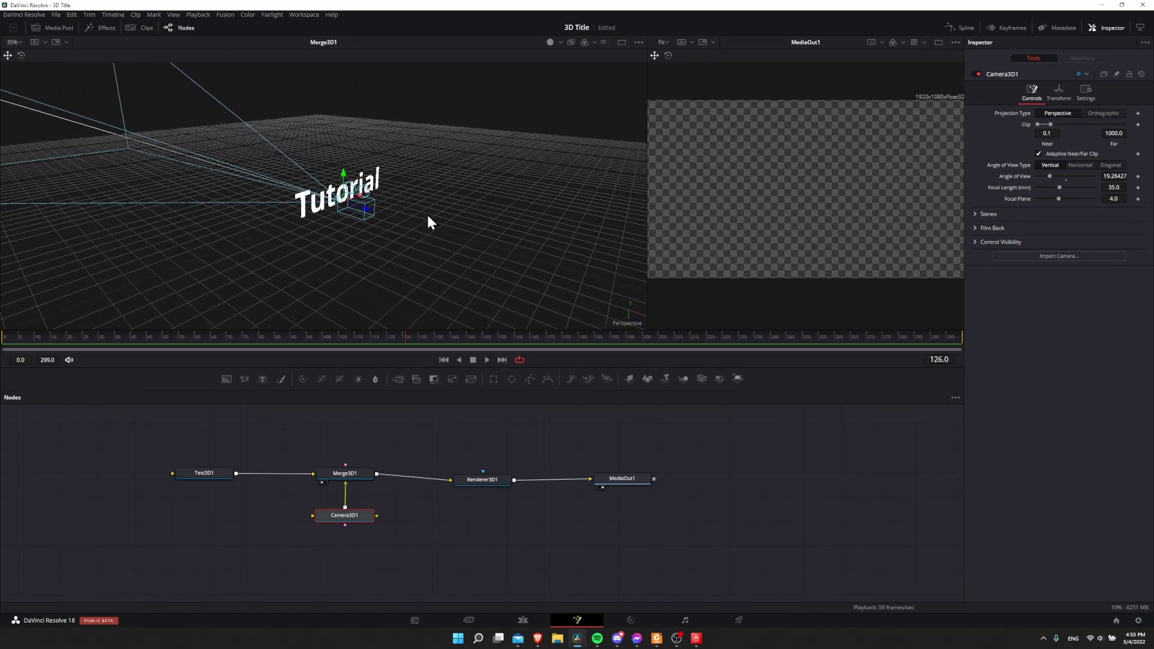
left_click(349, 211)
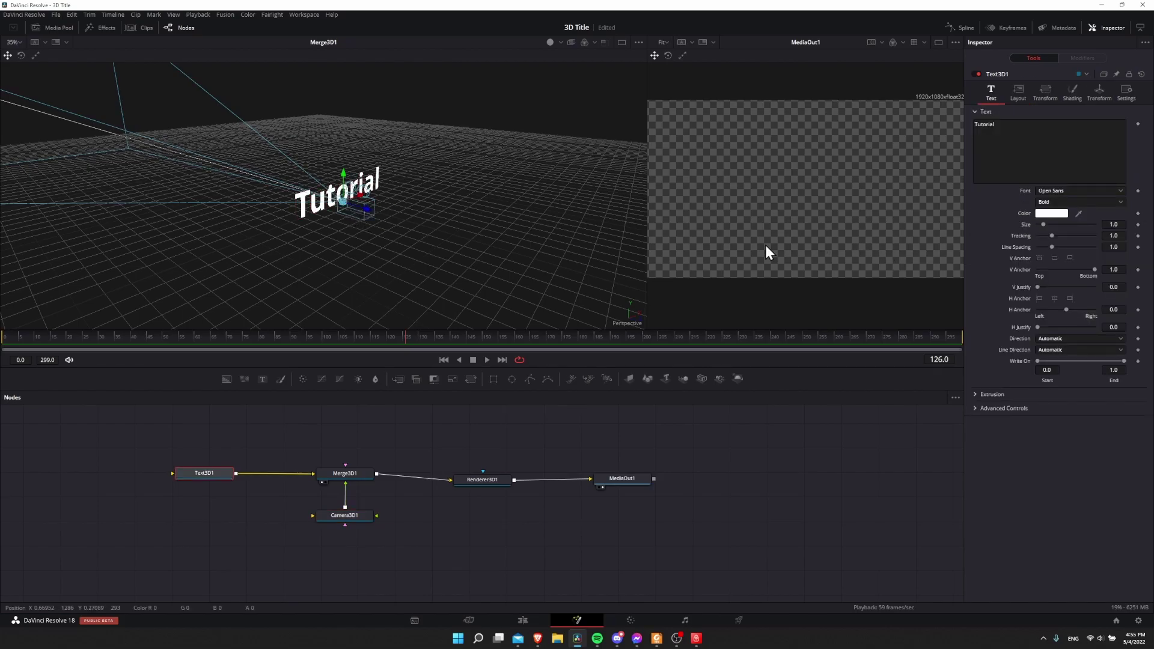
left_click_drag(478, 225, 366, 196)
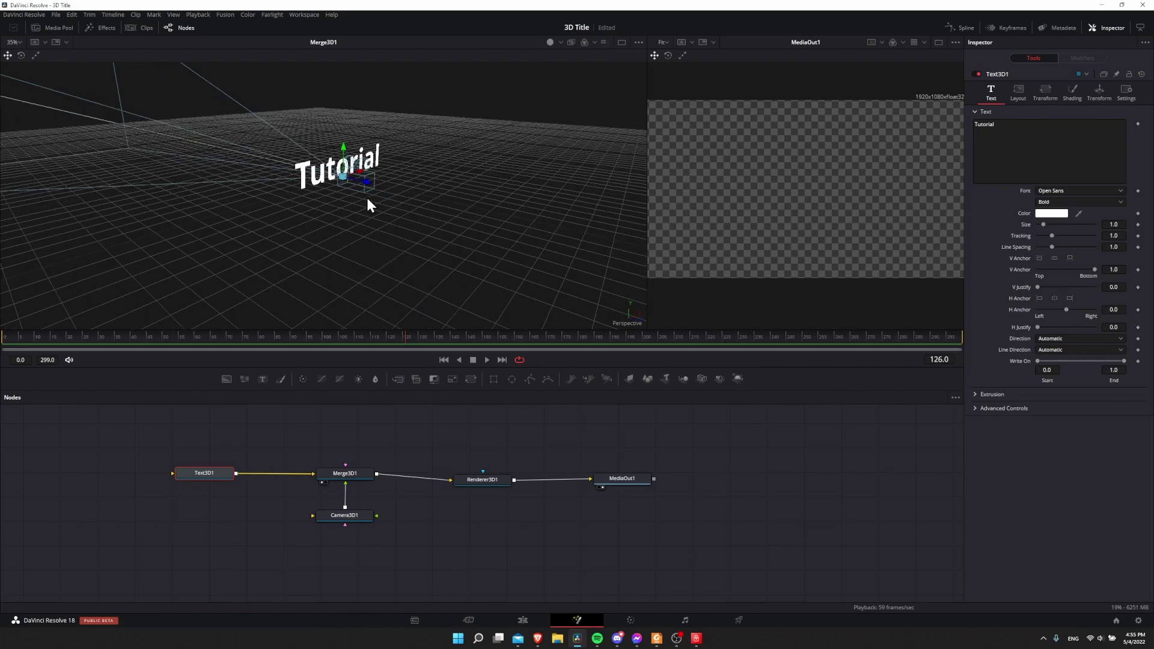
left_click(339, 517)
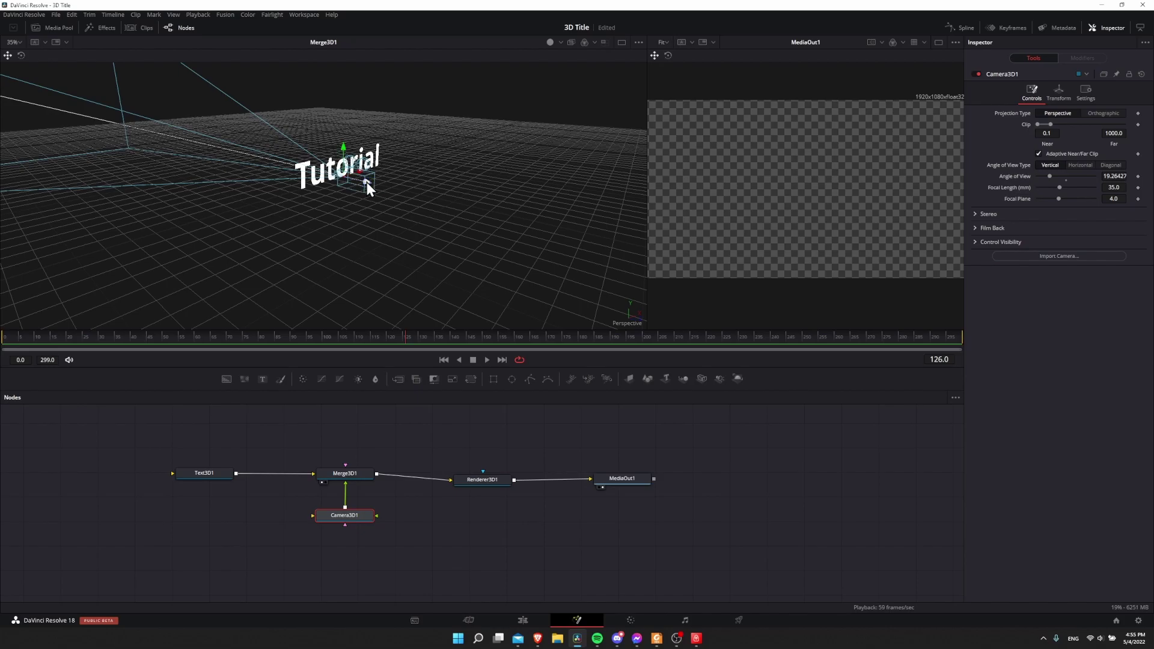
left_click_drag(367, 183, 799, 264)
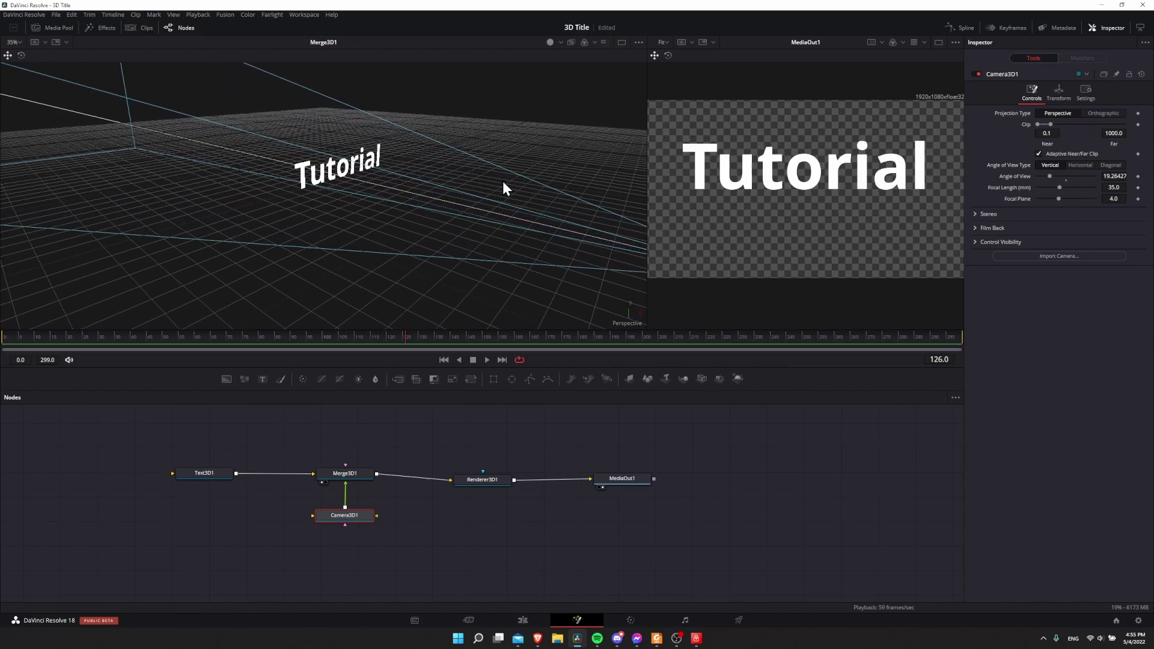
- Extrude the Tutorial text to a depth of about 0.09 and inspect its thickness from the side
scroll(503, 182, "down", 3)
left_click_drag(228, 175, 285, 176)
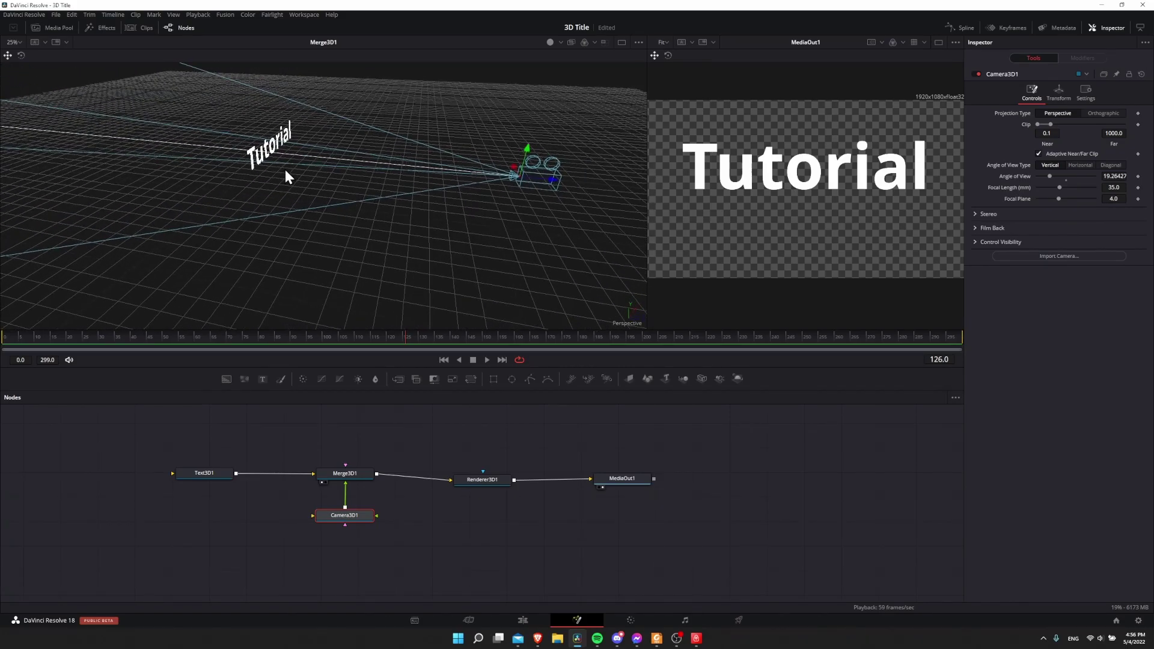
left_click(255, 157)
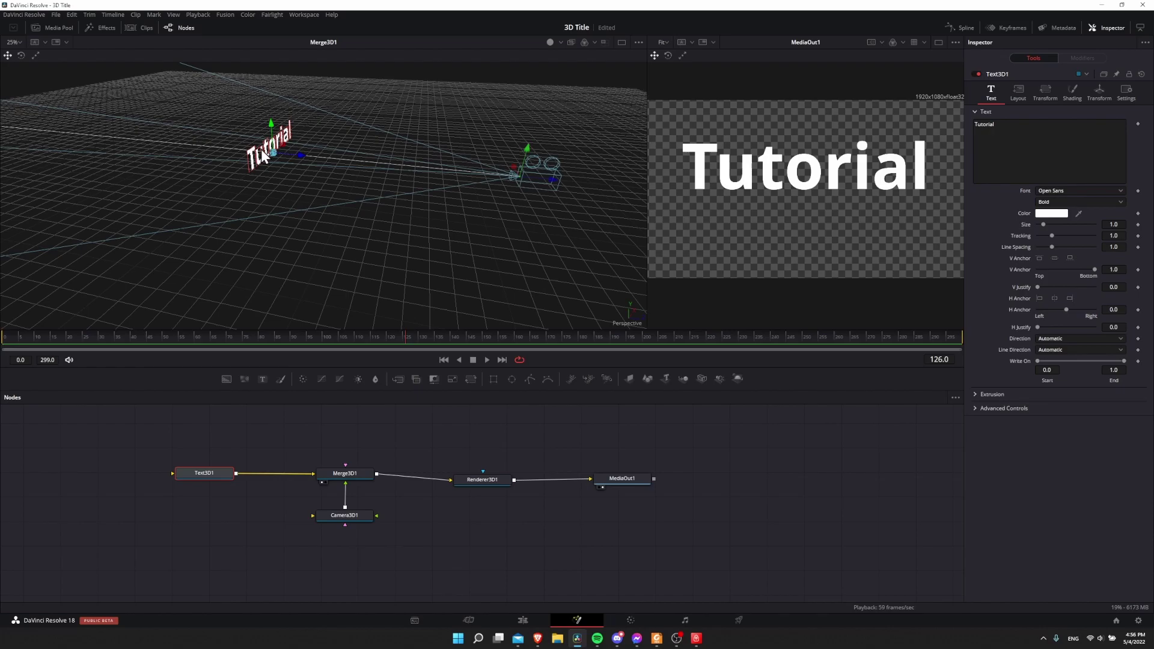
left_click(976, 395)
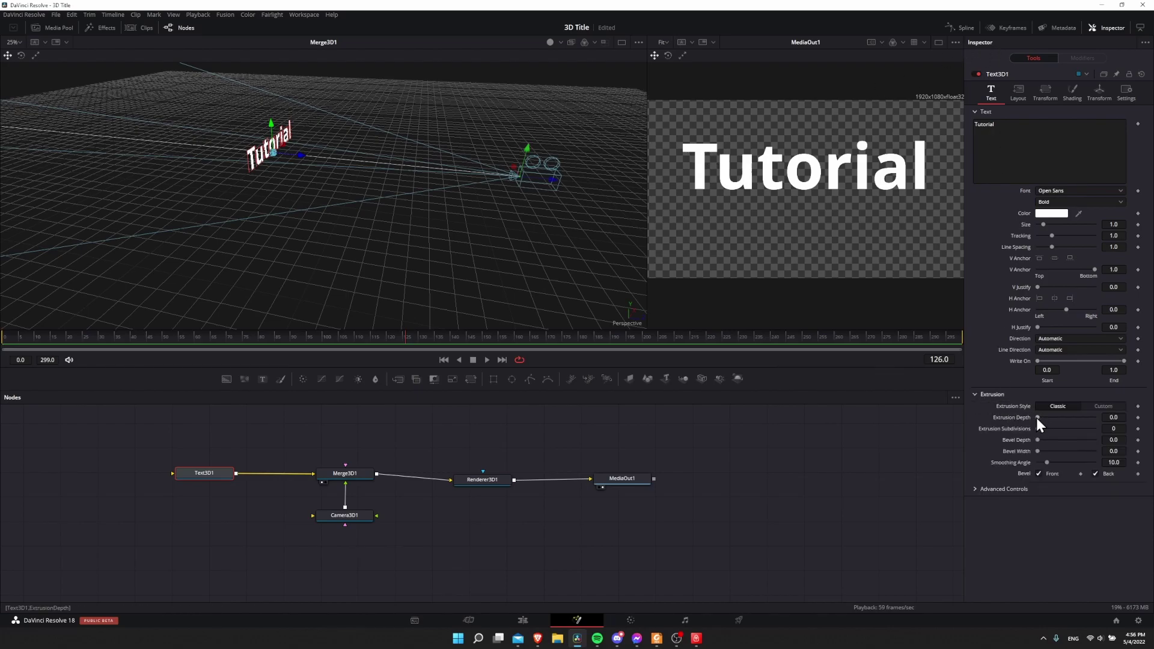
left_click_drag(1038, 417, 1062, 417)
scroll(188, 158, "up", 2)
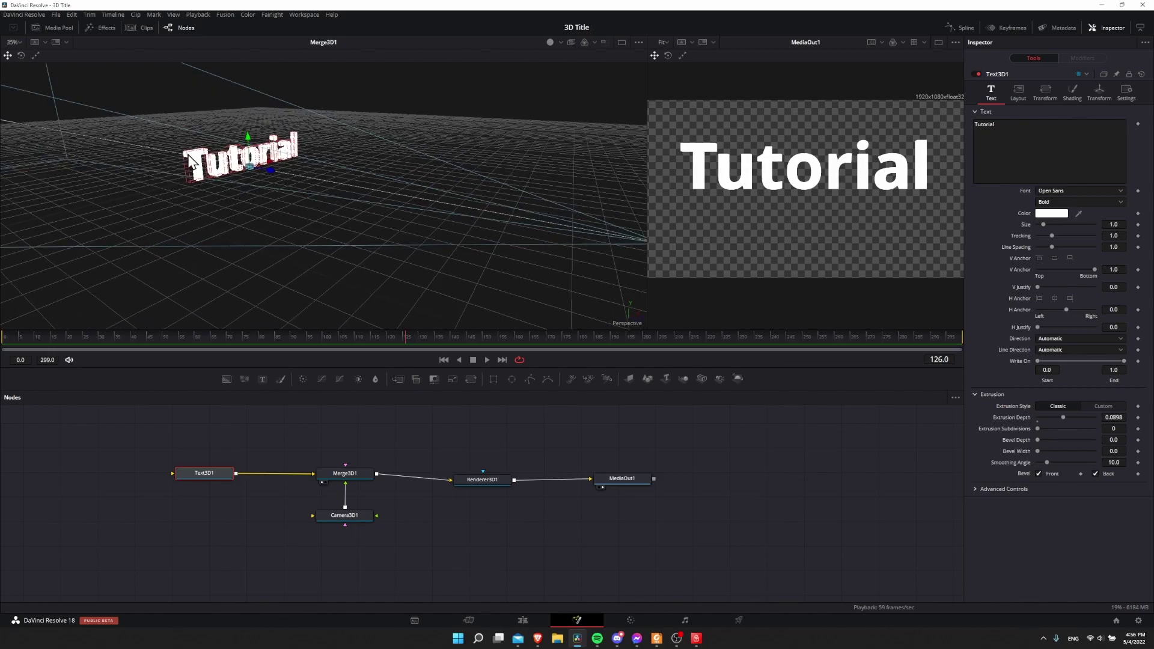
left_click_drag(189, 160, 291, 177)
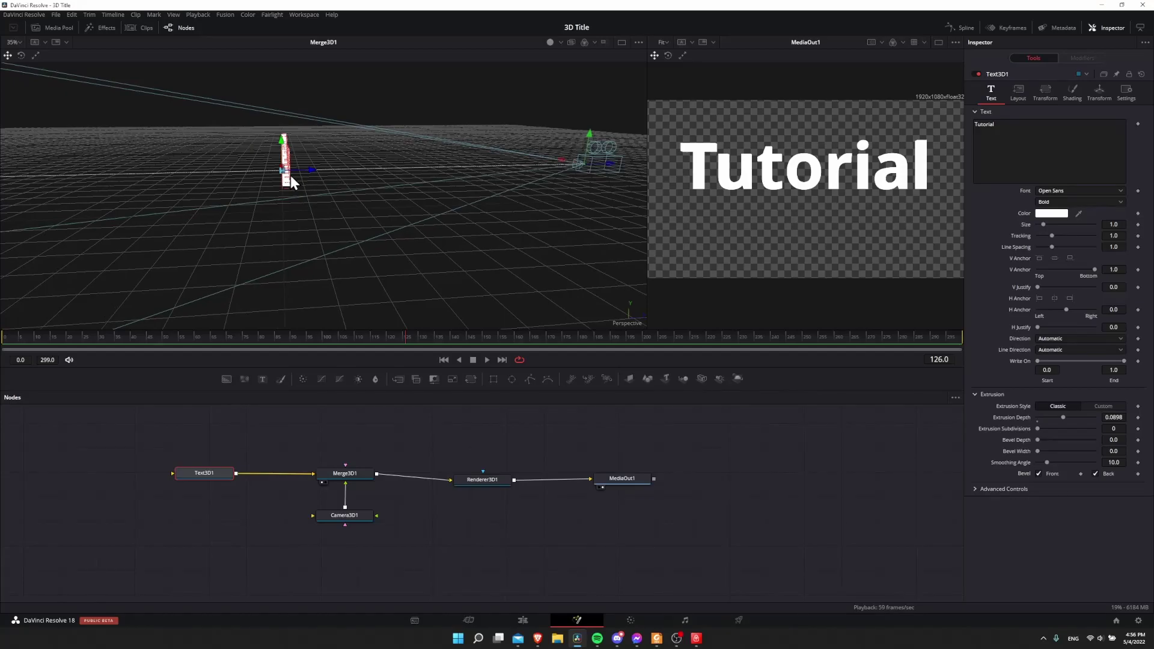
scroll(290, 175, "up", 8)
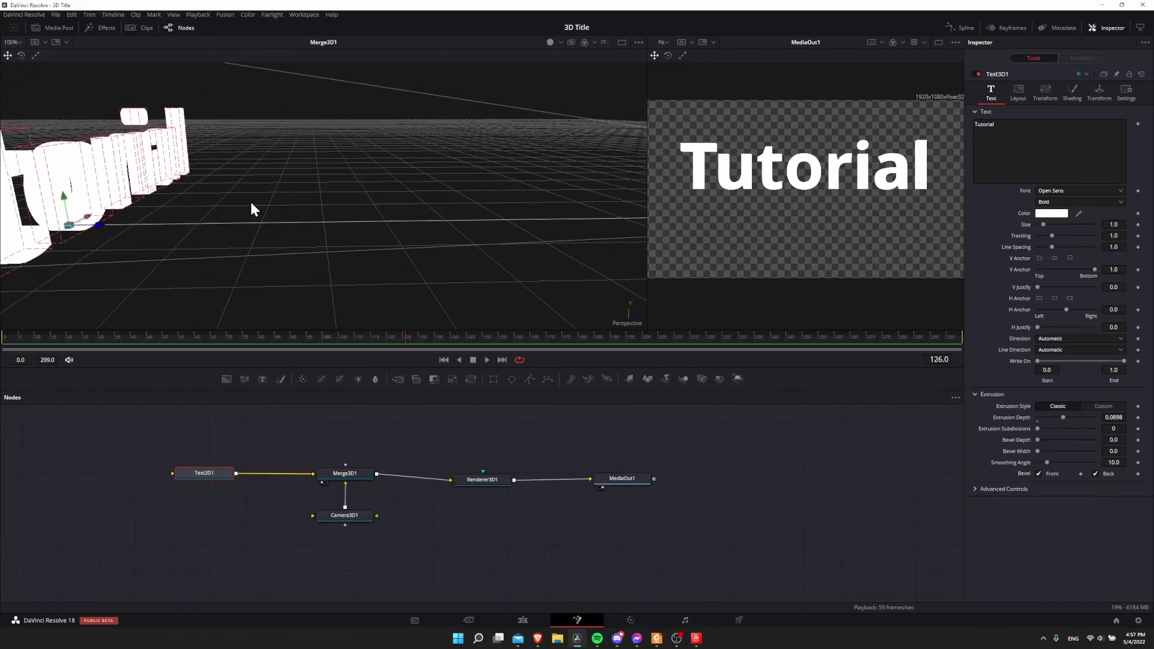
scroll(85, 188, "down", 10)
- Play back the composition from frame 0
left_click_drag(250, 337, 5, 342)
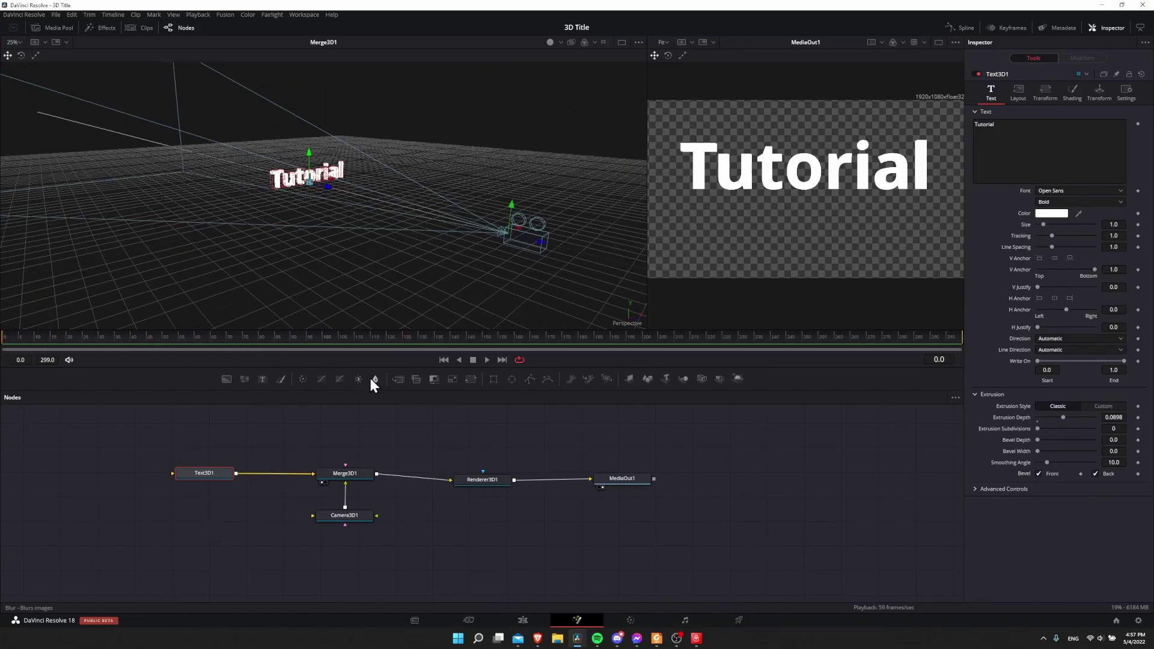
left_click(487, 358)
left_click(489, 359)
- Raise Camera3D1 along the Y axis to about 0.21 to centre the text vertically in the output frame
scroll(788, 207, "down", 2)
scroll(786, 207, "up", 1)
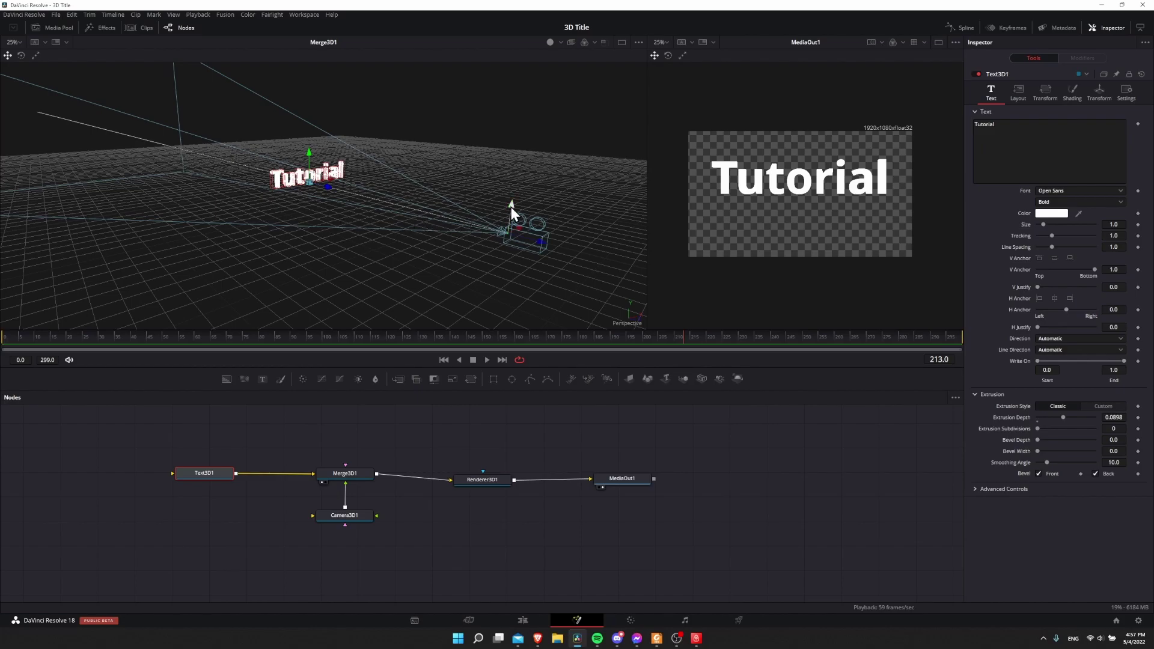
left_click_drag(512, 207, 515, 194)
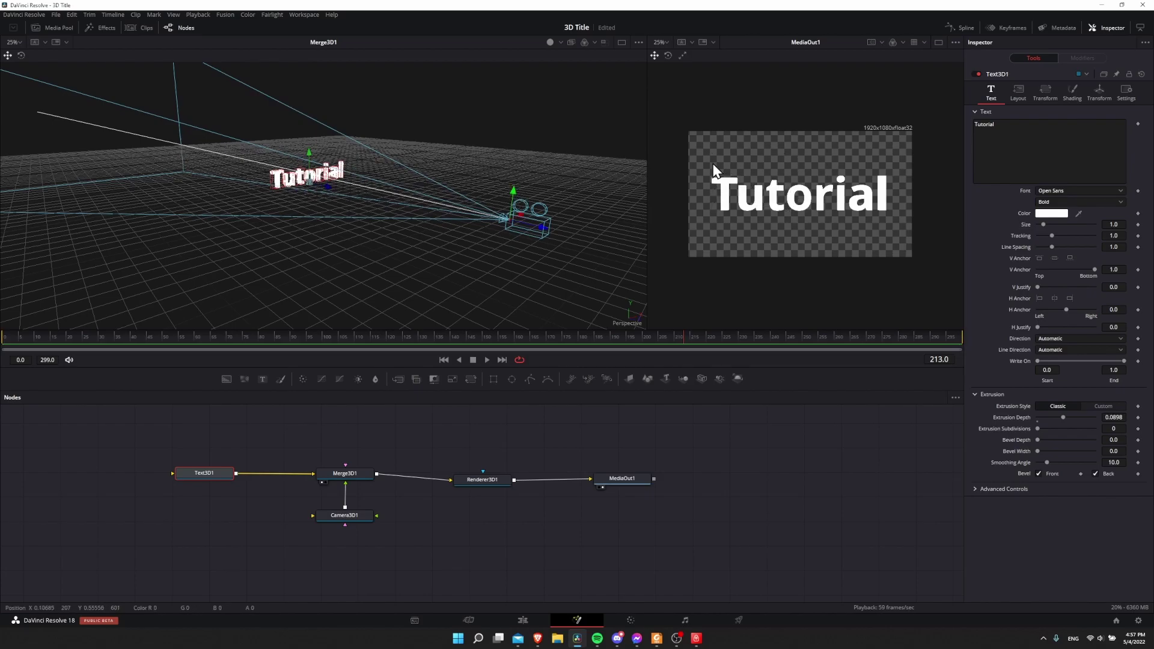
- Move the Text3D1 node slightly closer to Merge3D1
left_click(115, 442)
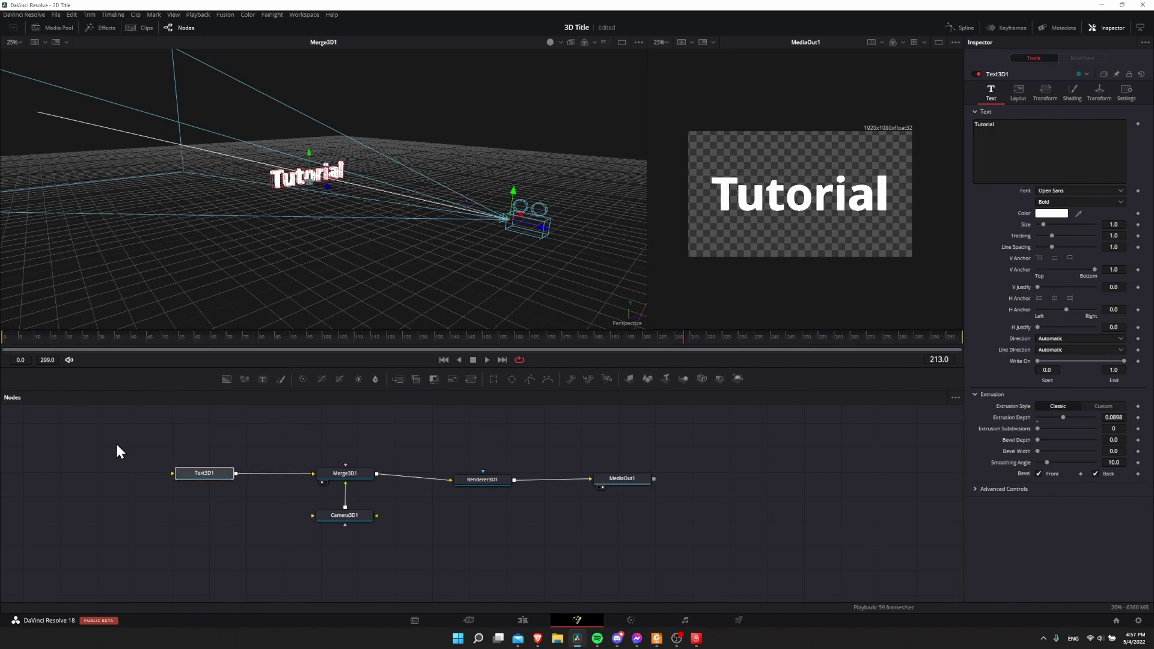
left_click_drag(218, 477, 236, 478)
left_click(243, 492)
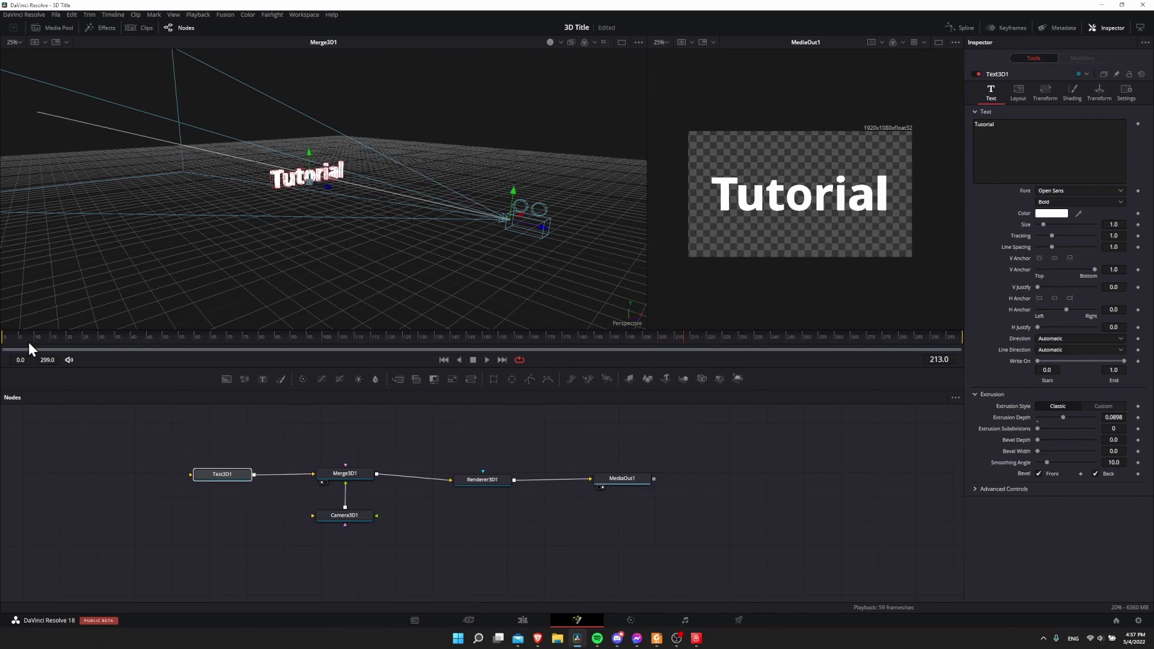
- Set the text size to 0 at frame 0 and add a Size keyframe there
left_click(5, 340)
left_click_drag(1043, 225, 1033, 223)
left_click(1138, 224)
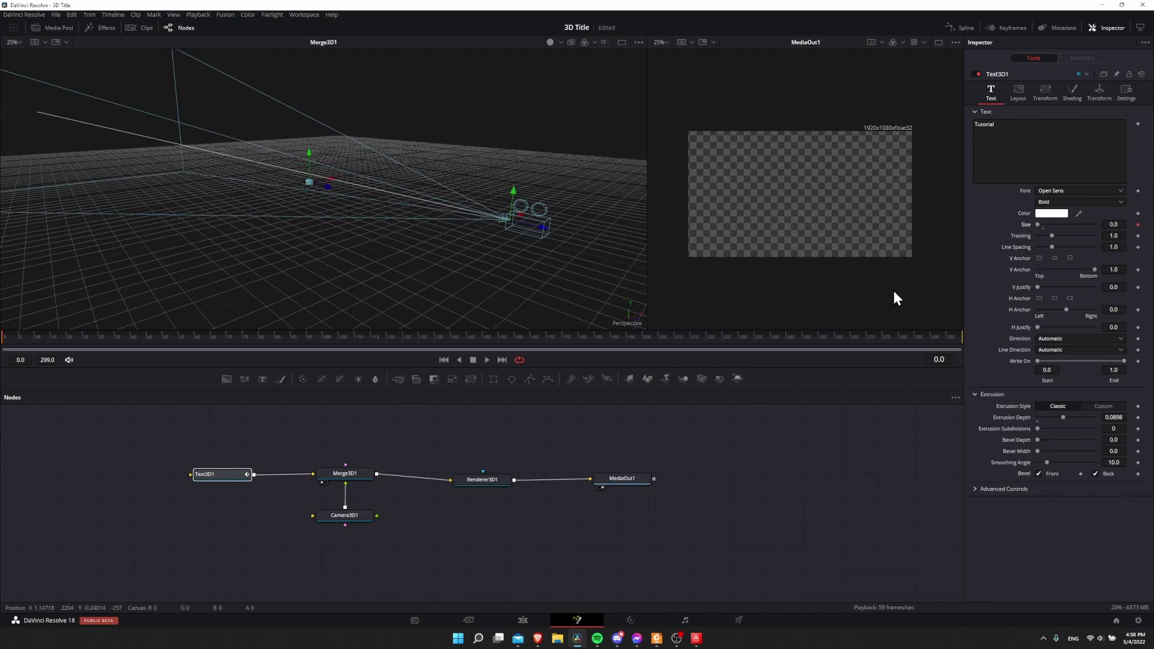
- Set the text size to 1 at frame 60, completing the grow-in animation
left_click(100, 338)
left_click_drag(100, 337, 161, 338)
left_click(1106, 224)
type("1")
key("Tab")
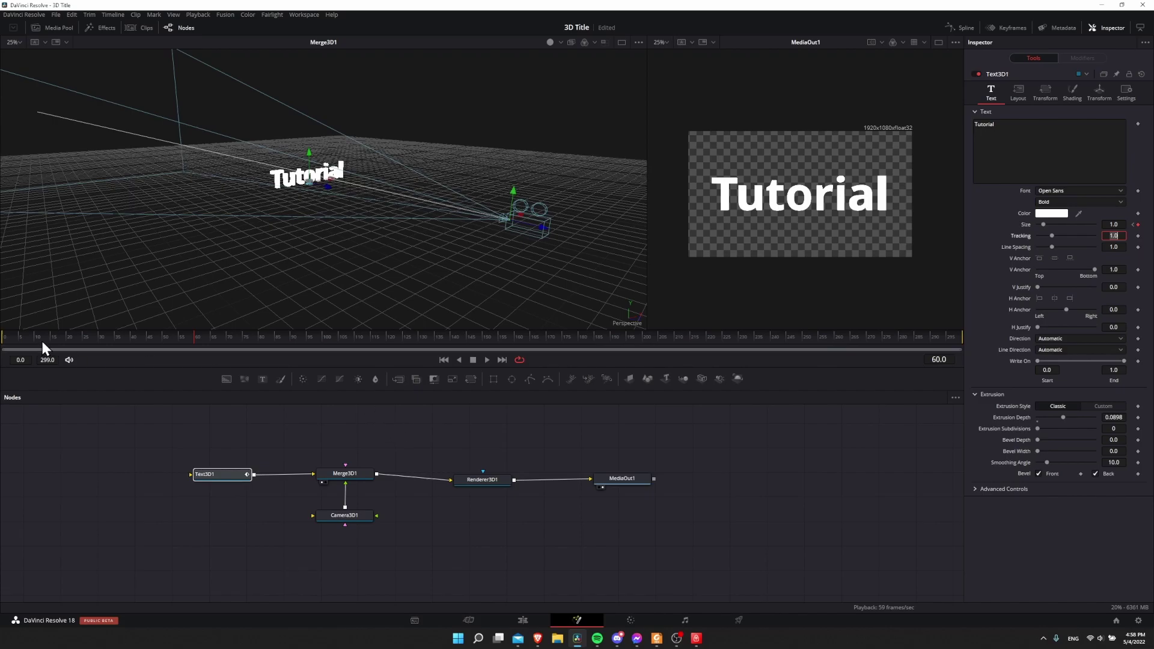
- Play the text size animation twice from frame 0 and scrub through its first 60 frames
left_click(5, 337)
left_click(487, 359)
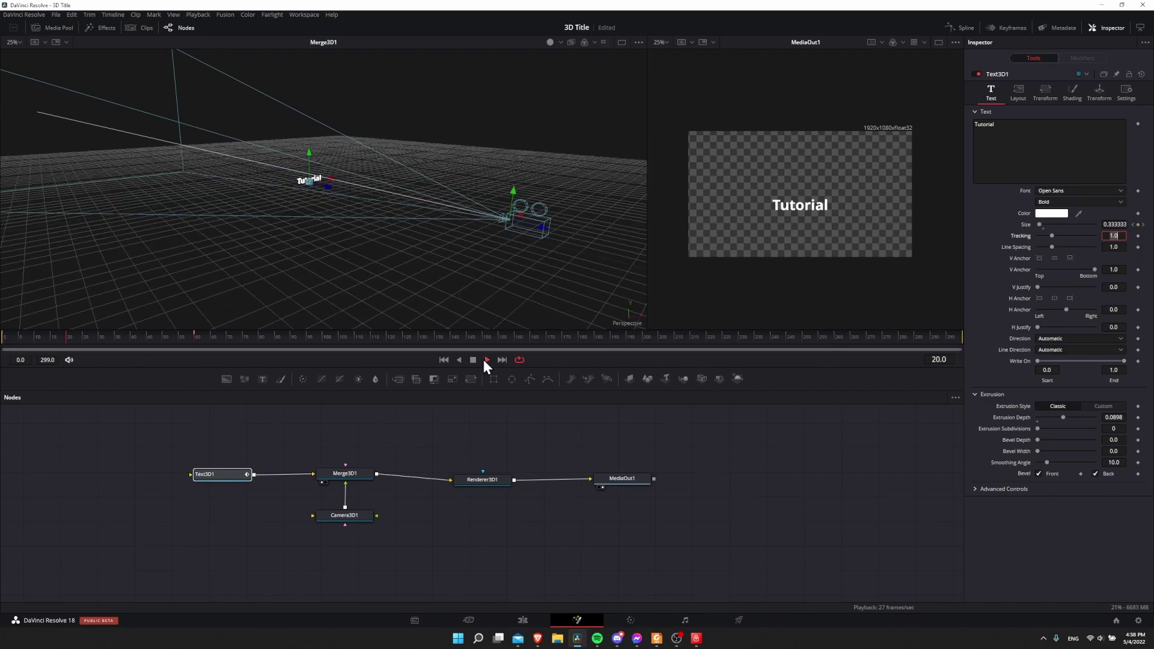
left_click(474, 360)
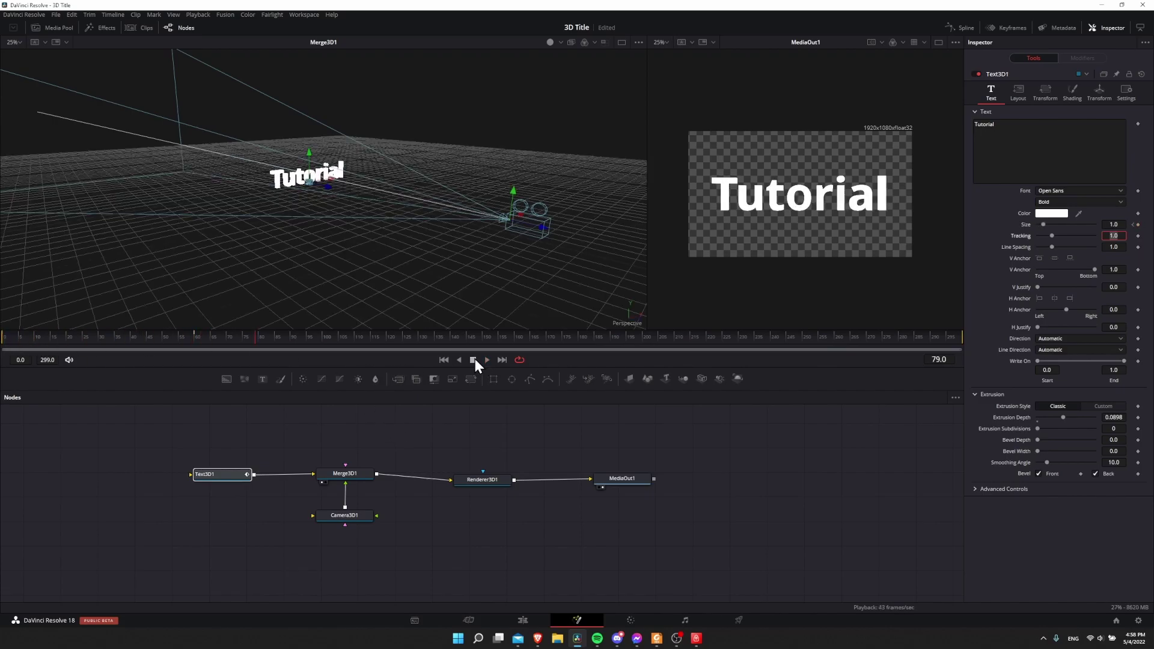
left_click(5, 338)
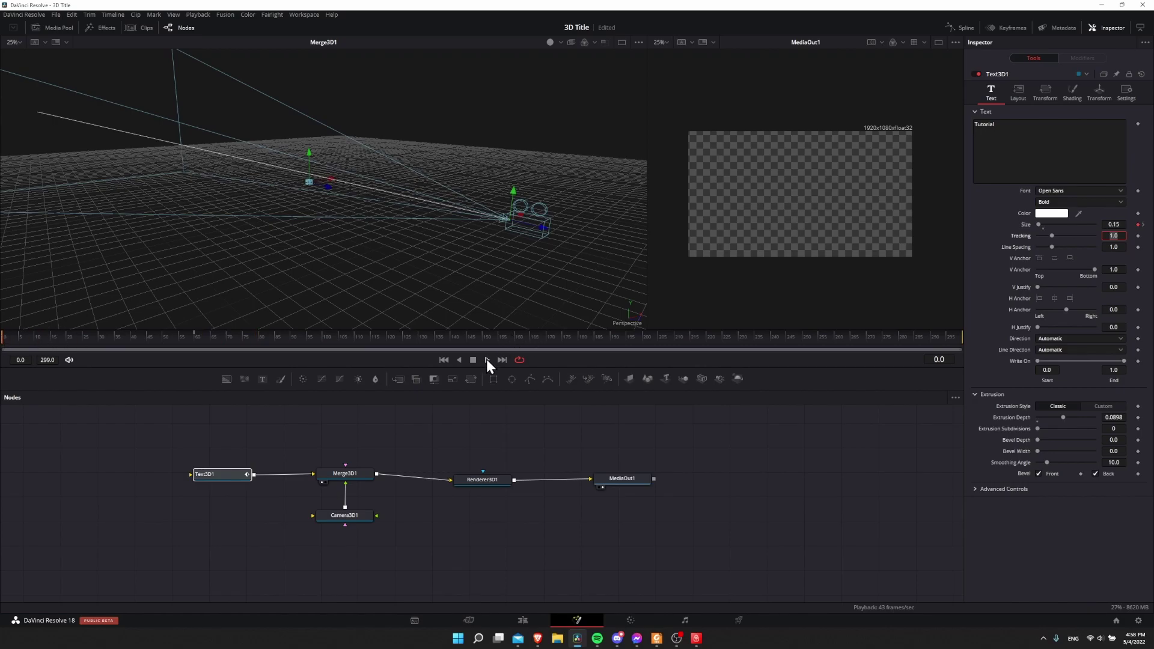
left_click(486, 359)
left_click(473, 361)
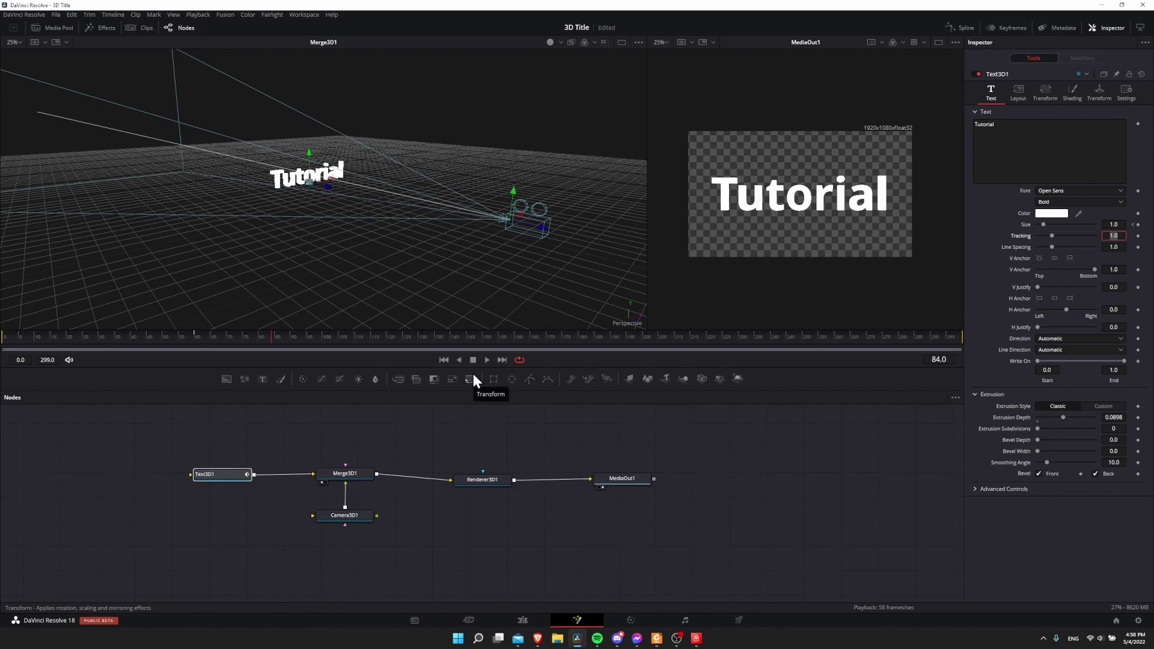
left_click_drag(36, 337, 184, 335)
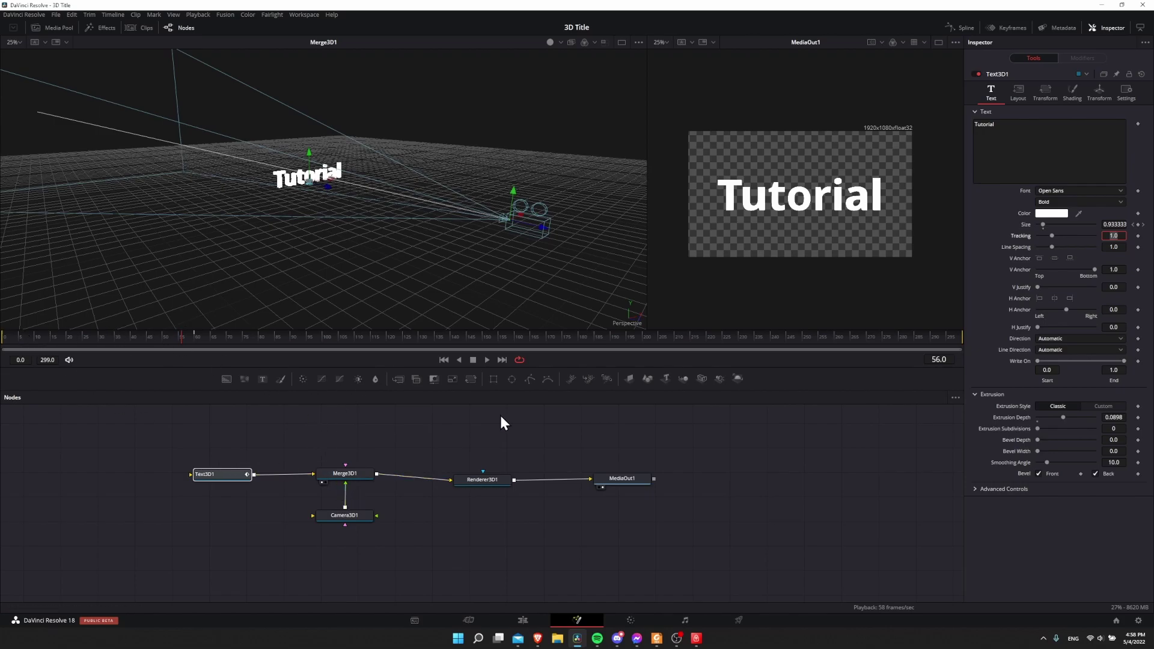
- Show Camera3D1's transform settings with Pivot expanded, go to frame 60 and save the project
left_click(349, 517)
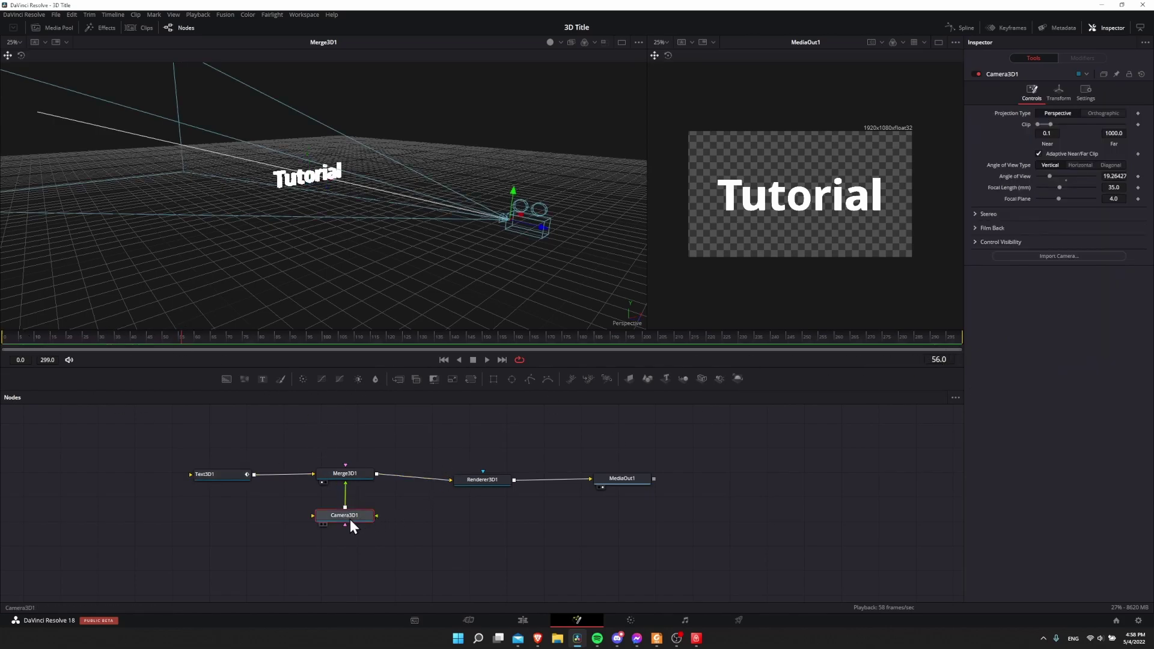
left_click_drag(31, 337, 5, 337)
left_click(1048, 88)
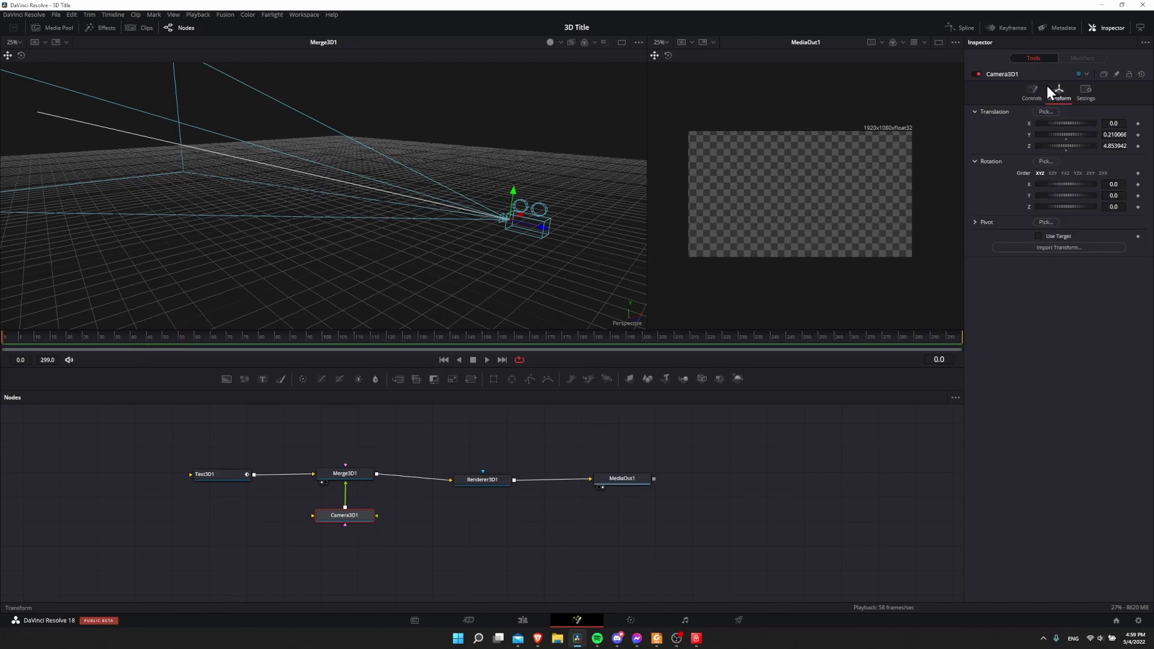
left_click(975, 222)
key("shift+Right")
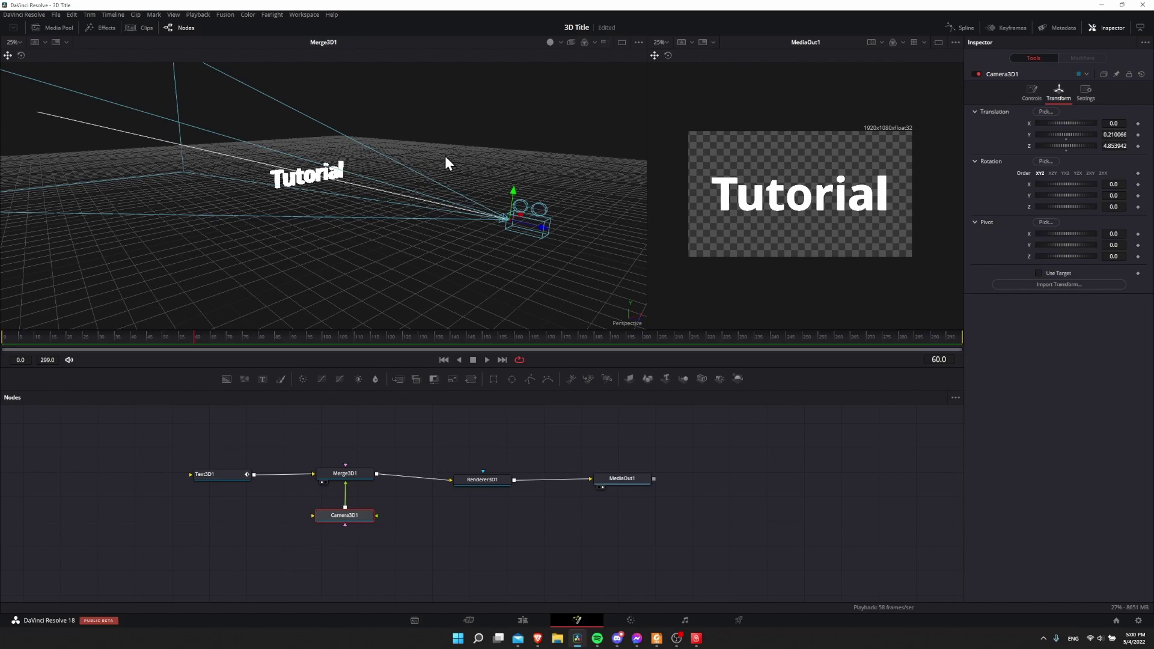
key("ctrl+s")
- Enable Use Target for Camera3D1, pick the Tutorial text as its target, and try shifting the camera's X translation
left_click(1040, 273)
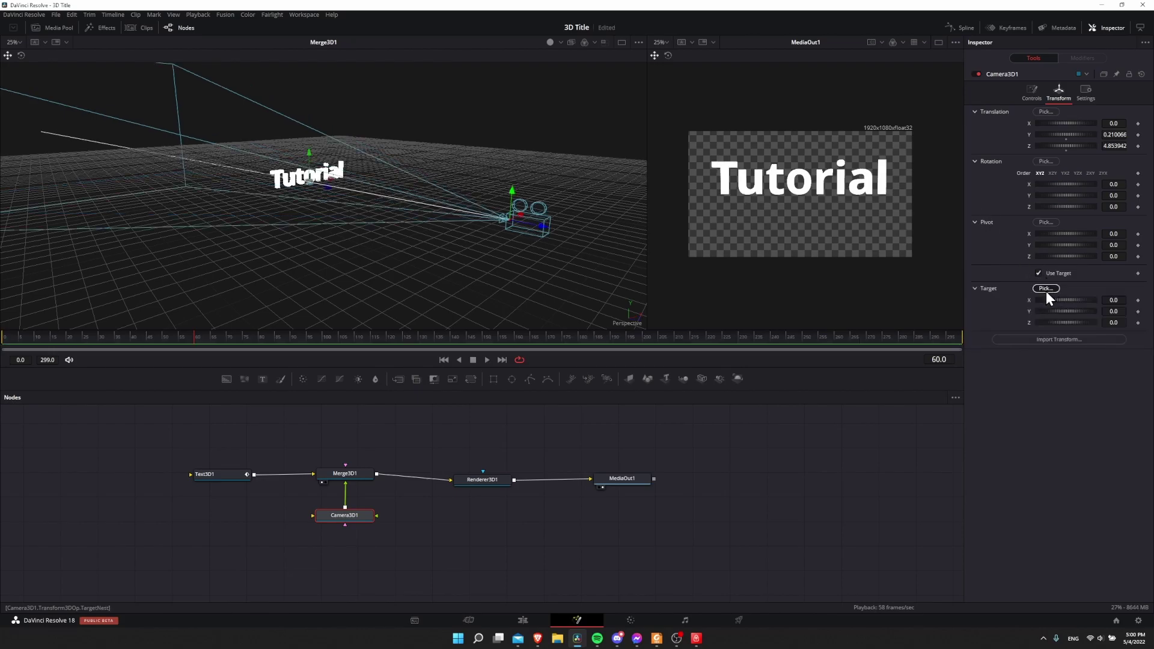
left_click_drag(1046, 291, 312, 170)
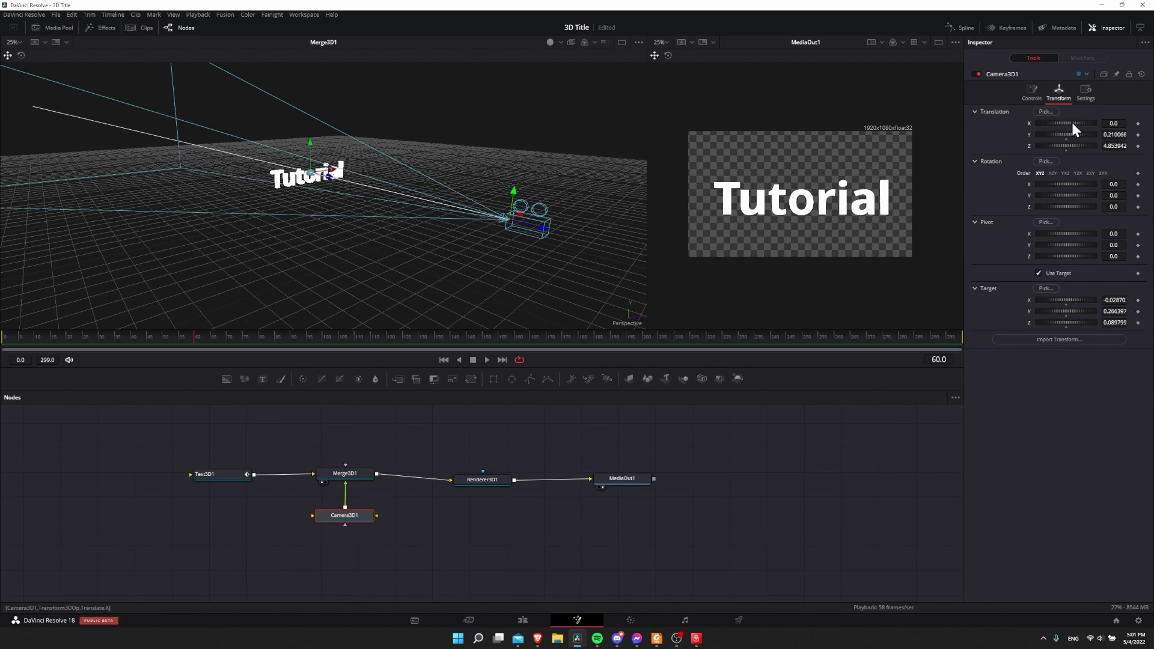
left_click_drag(1070, 122, 1012, 109)
- Add keyframes for Camera3D1's X, Y and Z translation at frame 0
left_click(5, 339)
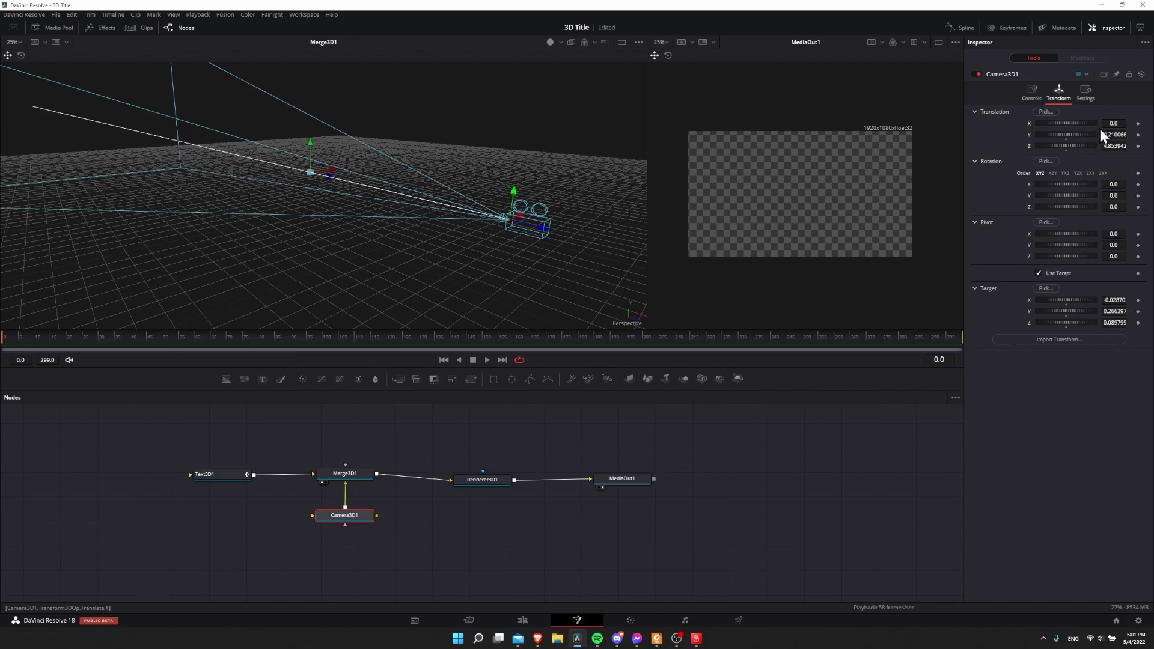
left_click(1138, 123)
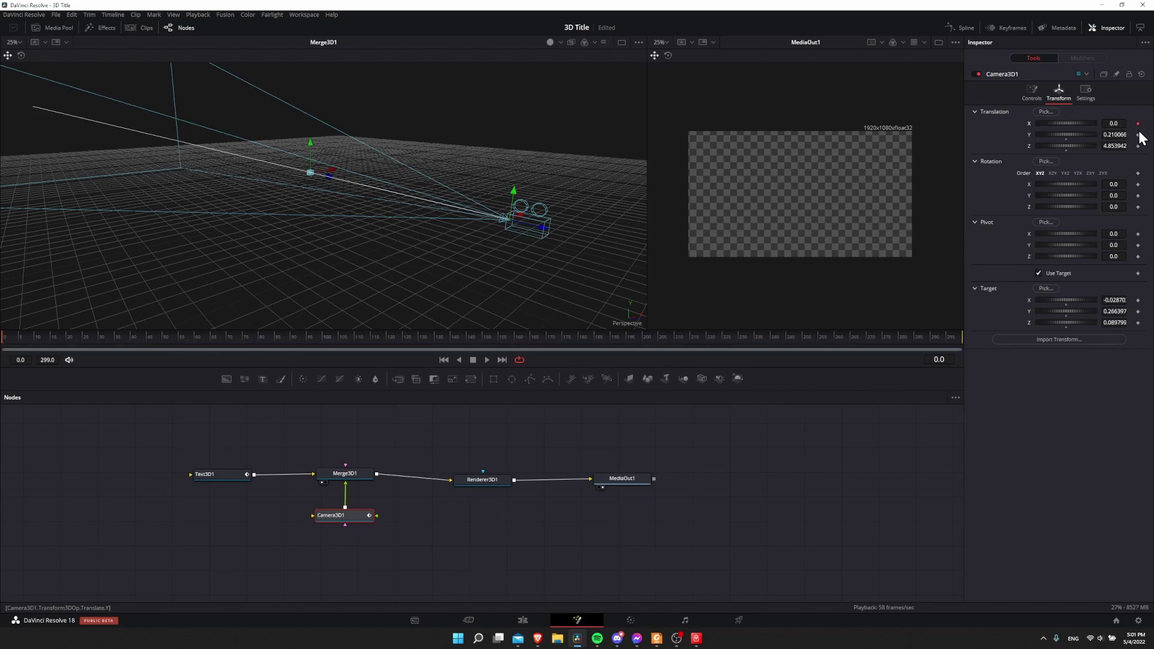
left_click(1137, 146)
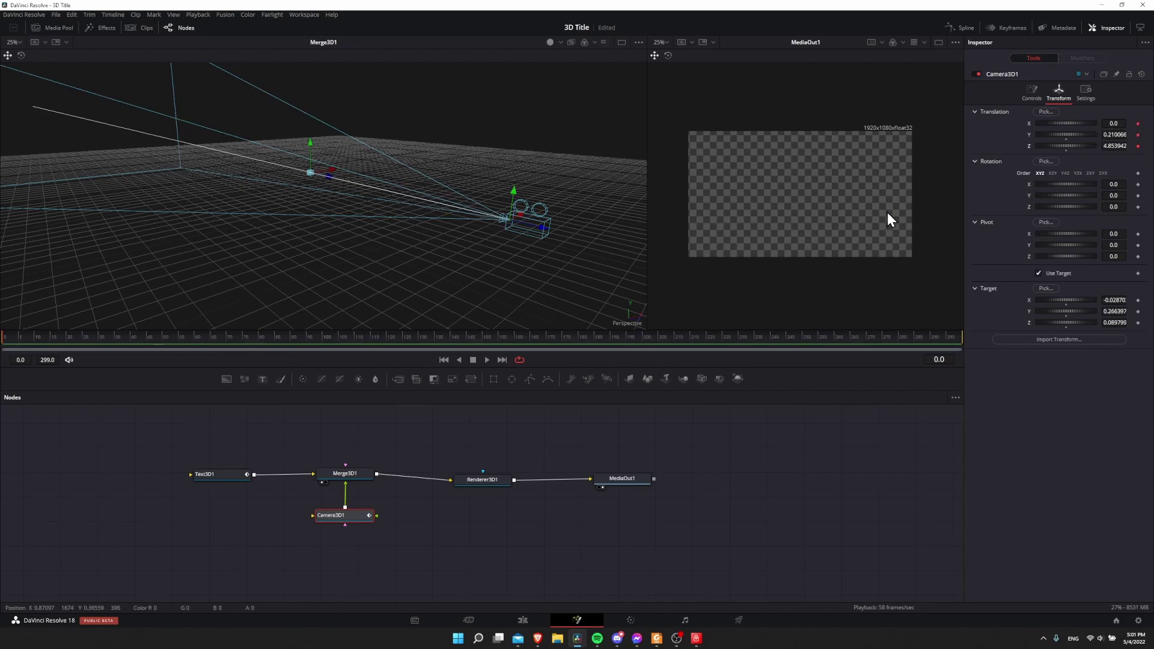
- At frame 60, move Camera3D1 beside the start of the text, to about X -4.44, Y 0.24, Z 0.80
left_click(194, 338)
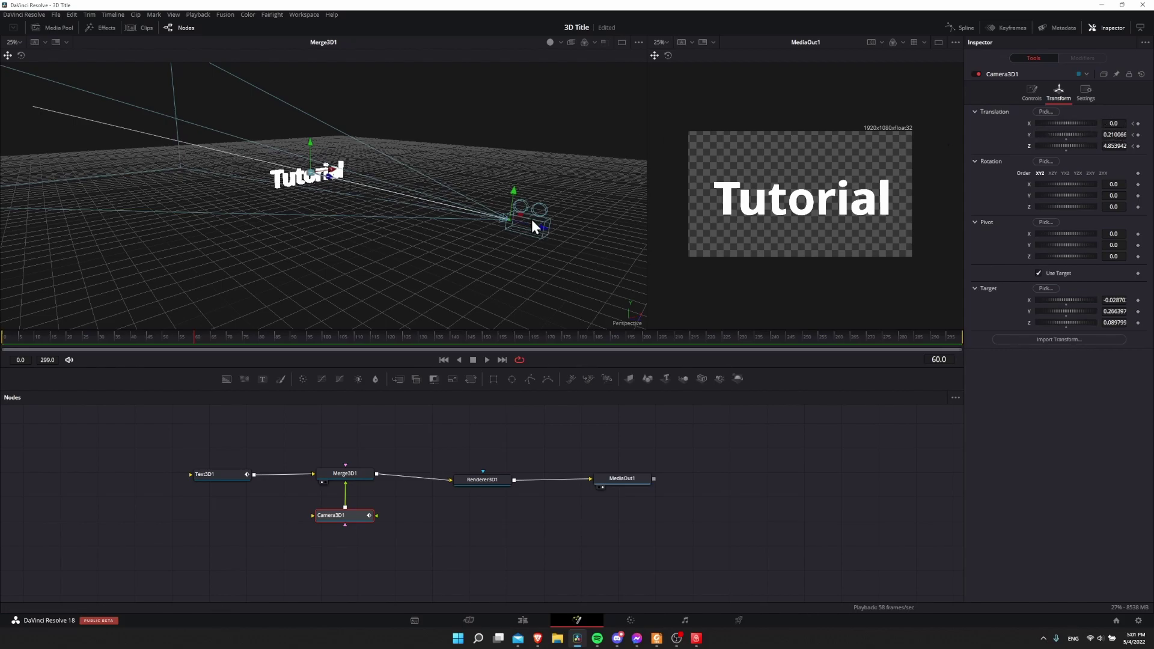
left_click_drag(522, 215, 317, 236)
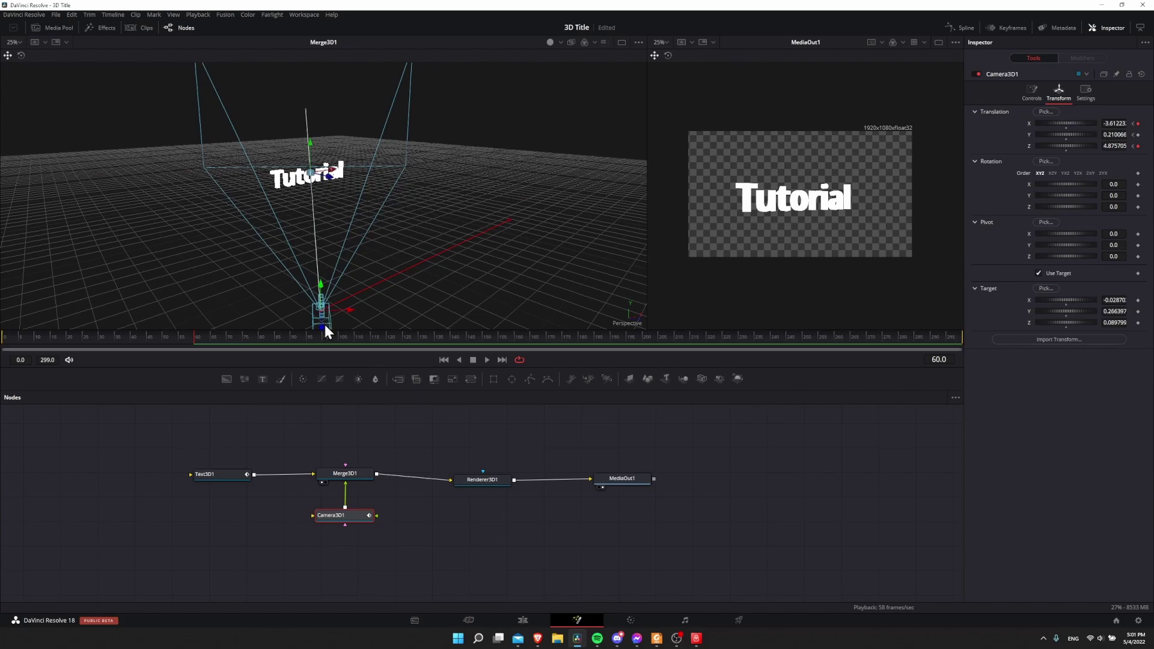
left_click_drag(322, 326, 140, 193)
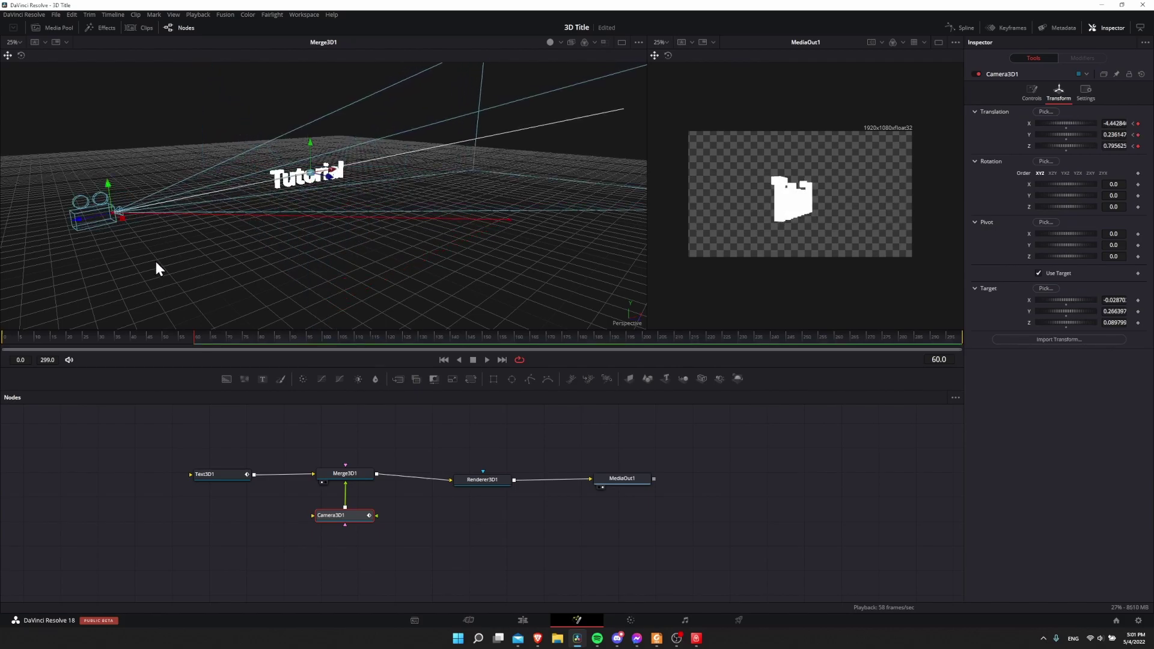
- Play the camera movement from frame 0 through its first 60 frames
left_click_drag(22, 338, 1, 338)
key("space")
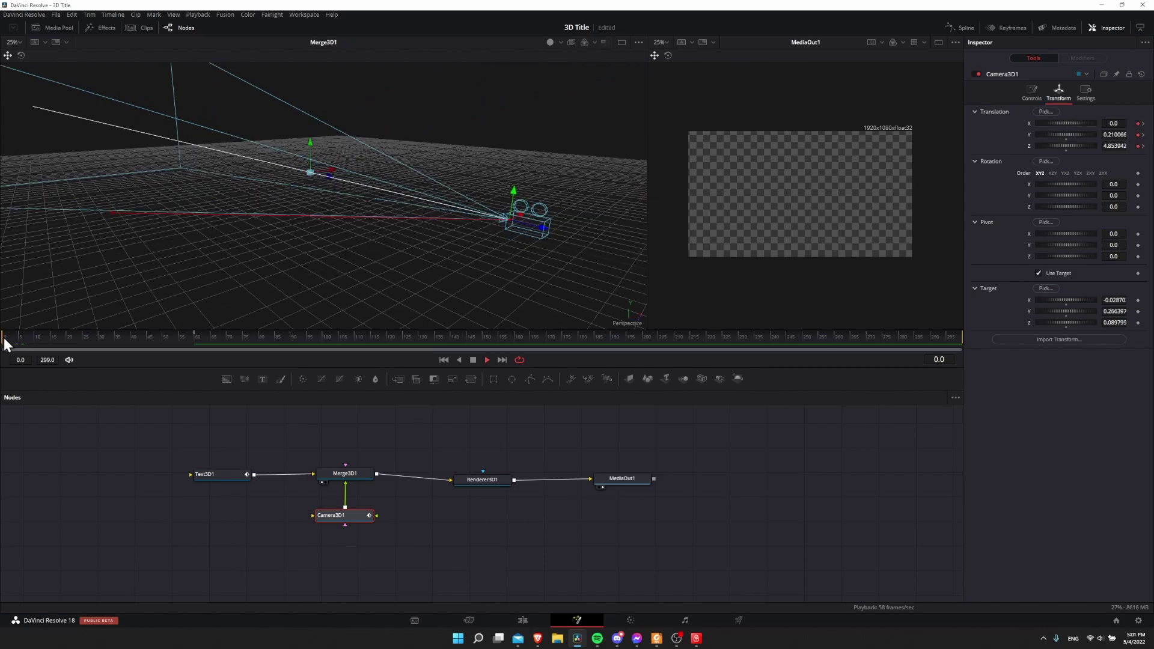
left_click(7, 342)
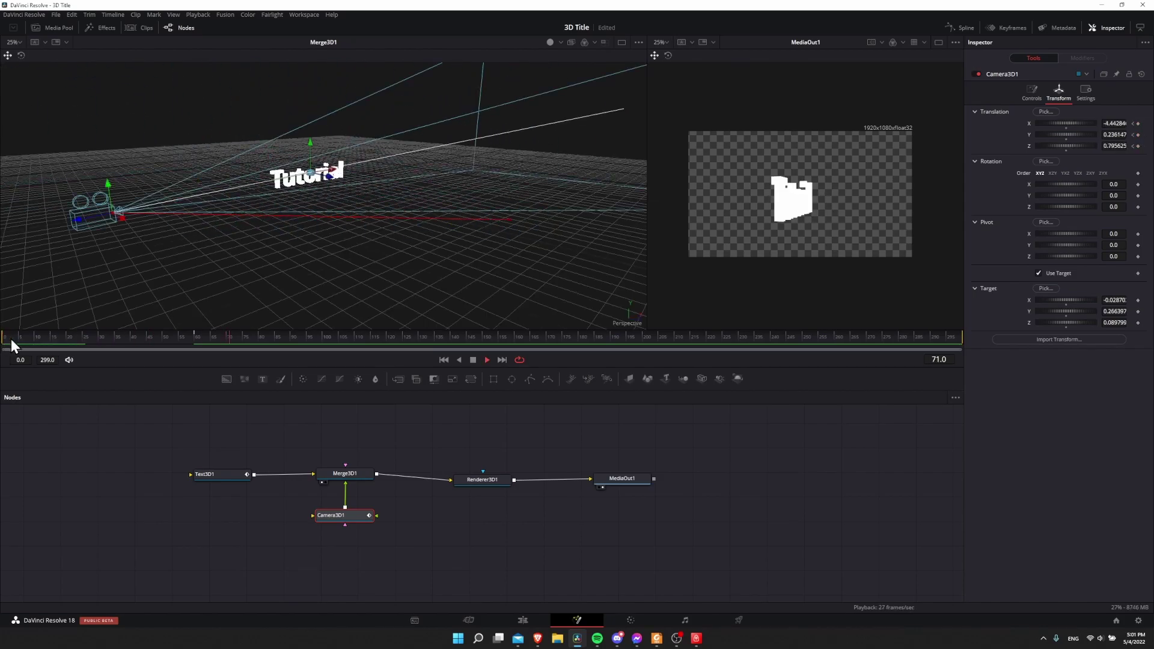
left_click(3, 341)
- At frame 120, move Camera3D1 directly behind the text, to about X -0.04, Y 0.25, Z -4.72
left_click_drag(246, 232, 367, 348)
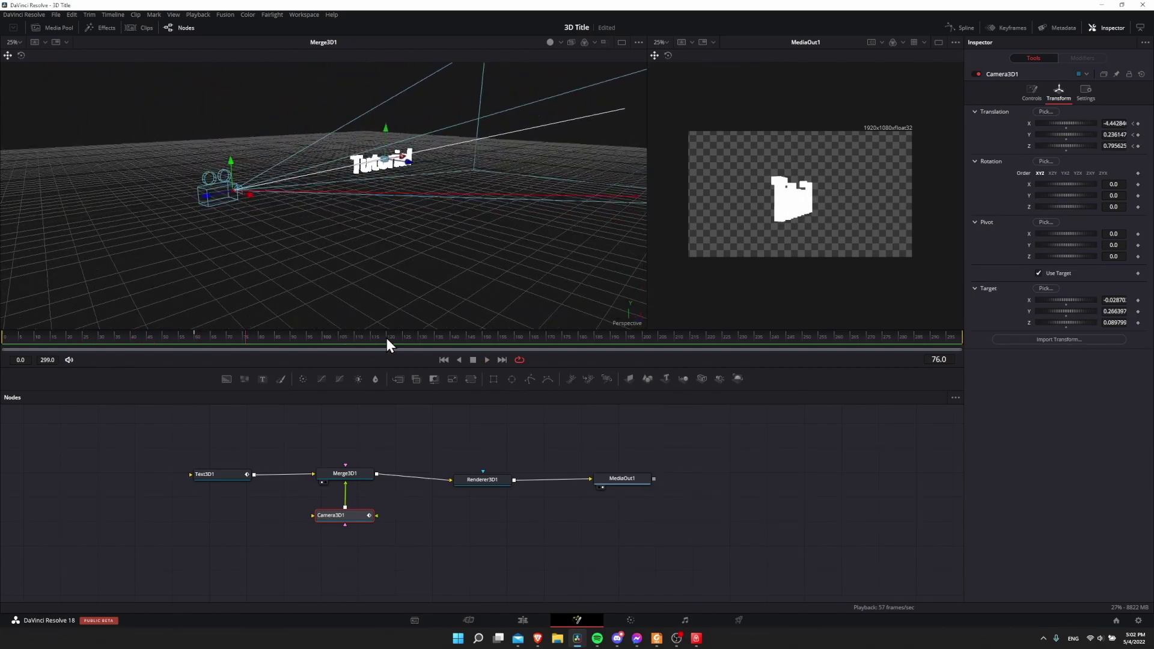
left_click(387, 337)
left_click_drag(221, 194, 237, 211)
left_click_drag(214, 251, 204, 173)
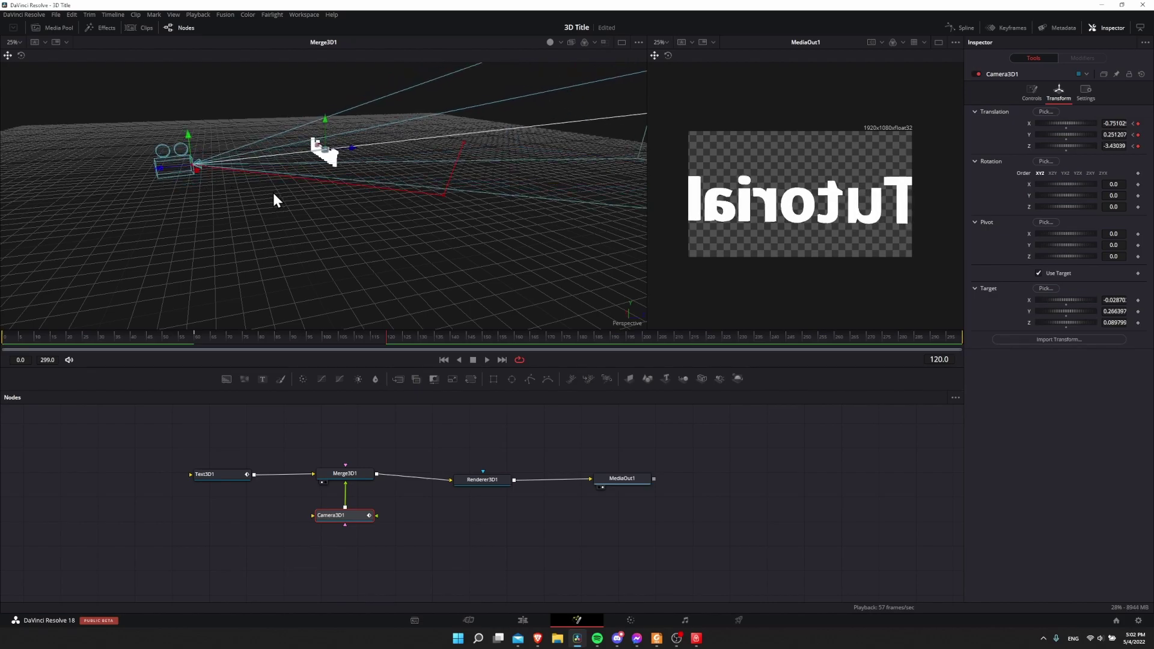
left_click_drag(272, 190, 423, 195)
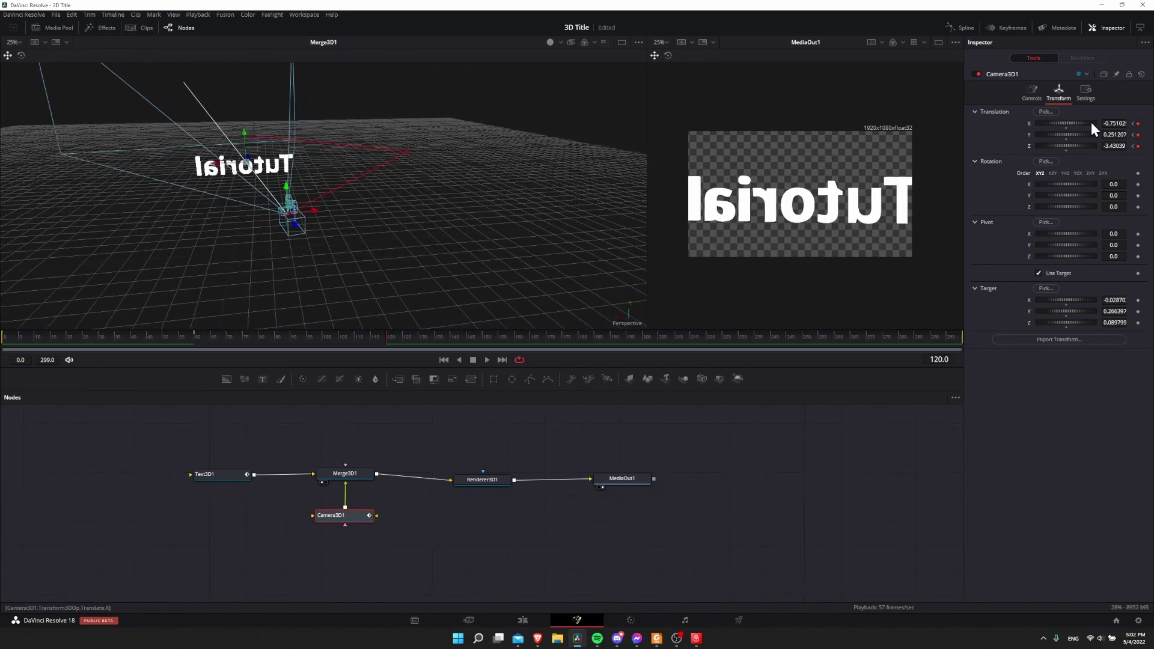
left_click_drag(315, 211, 400, 316)
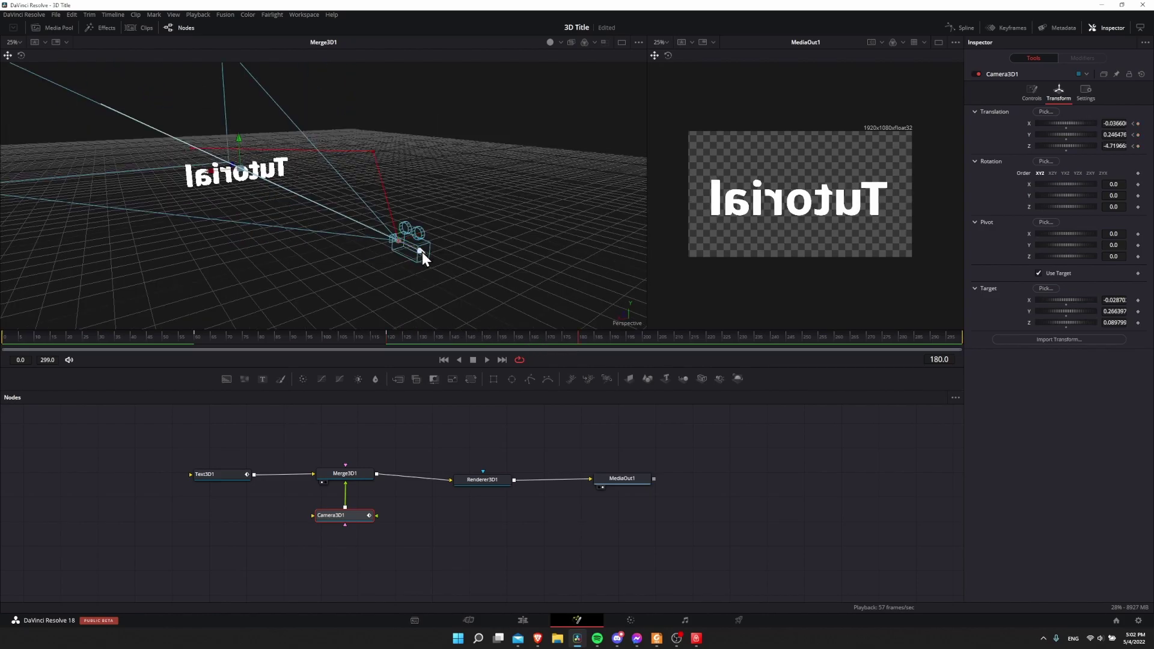
- At frame 180, move Camera3D1 beside the end of the text, to about X 3.83, Y 0.26, Z -1.00, and save the project
left_click_drag(422, 252, 342, 227)
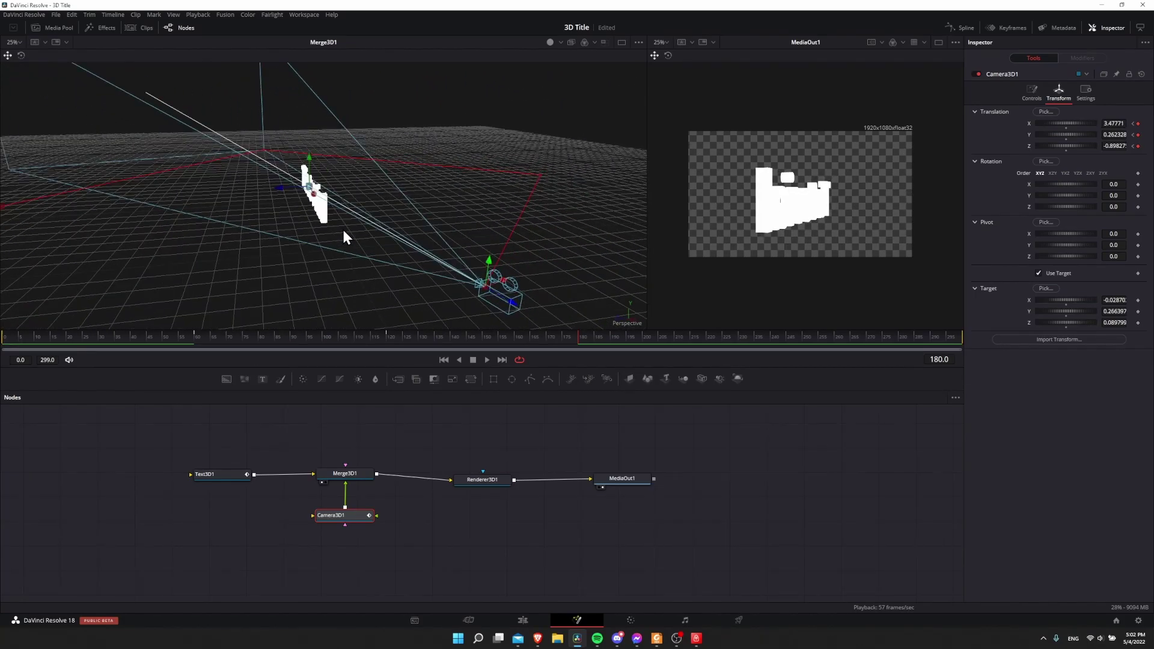
left_click_drag(512, 301, 551, 329)
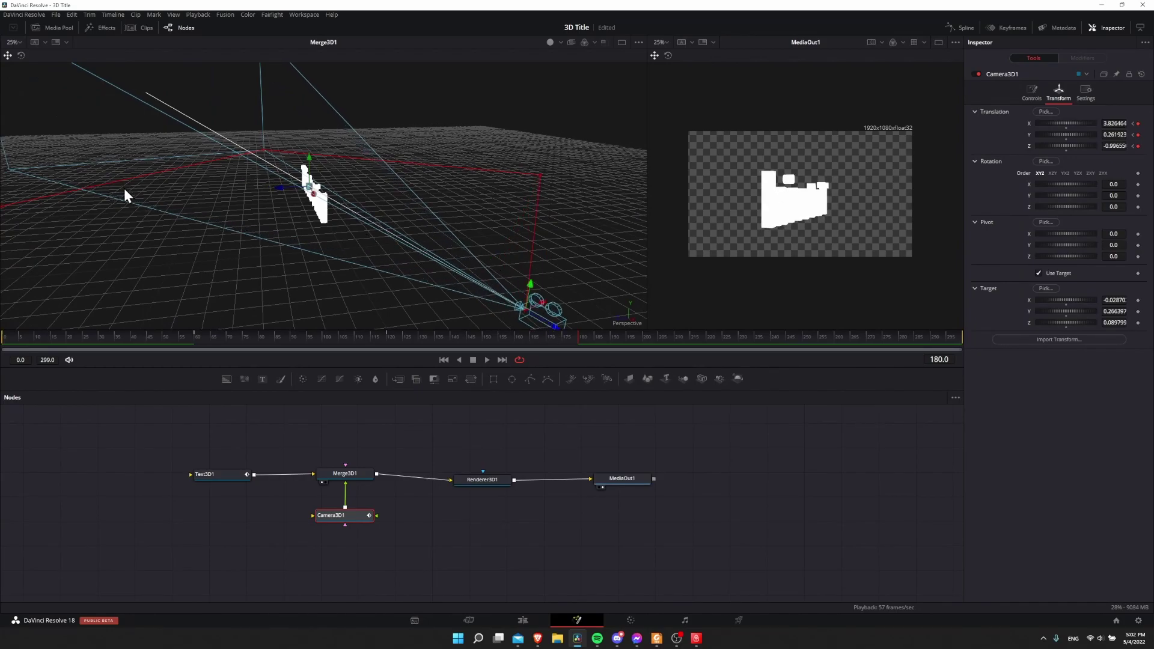
scroll(483, 240, "down", 2)
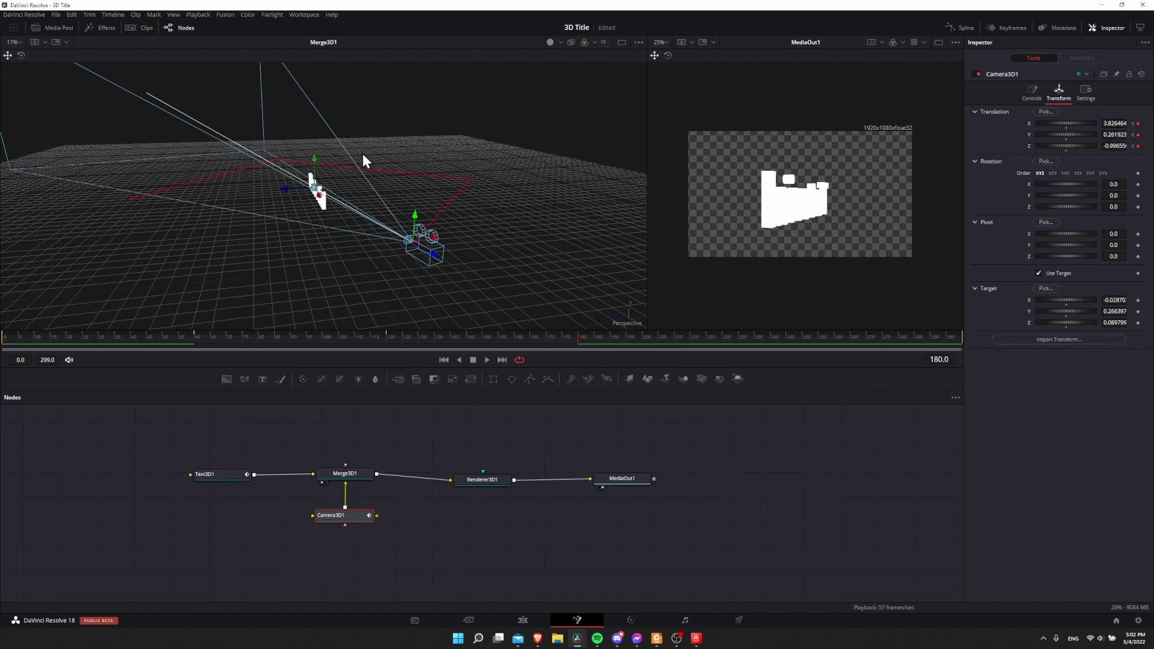
key("ctrl+s")
- At frame 240, move Camera3D1 diagonally in front of the text, to about X 5.13, Z 3.62
left_click_drag(629, 337, 770, 338)
left_click_drag(433, 237, 108, 302)
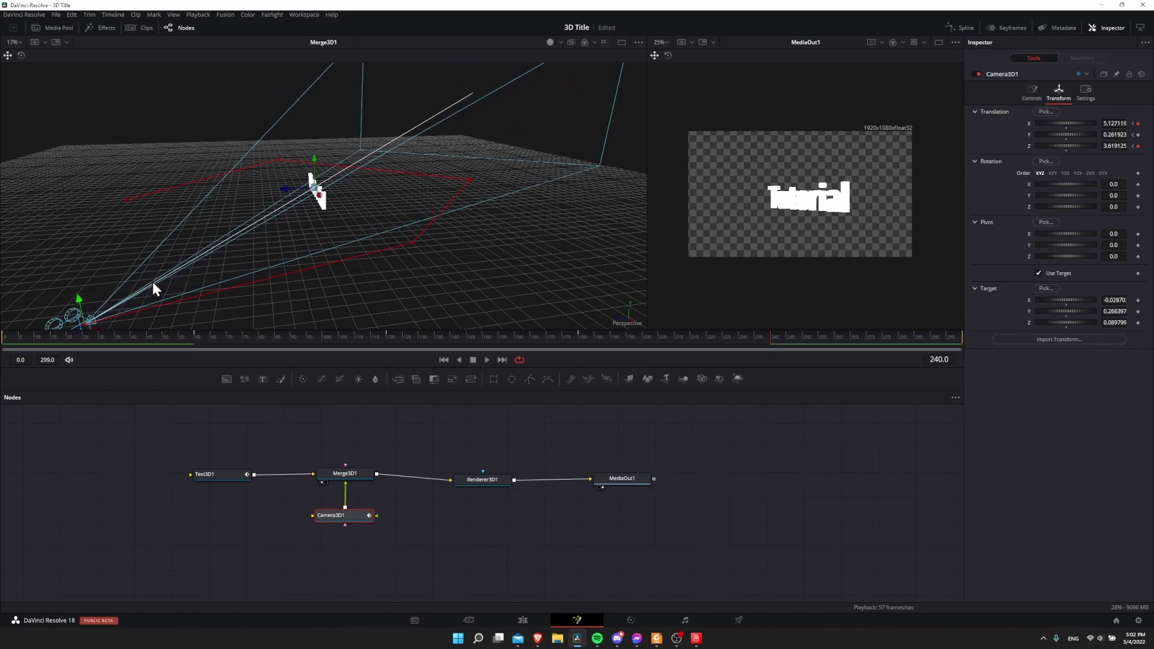
left_click_drag(200, 258, 230, 242)
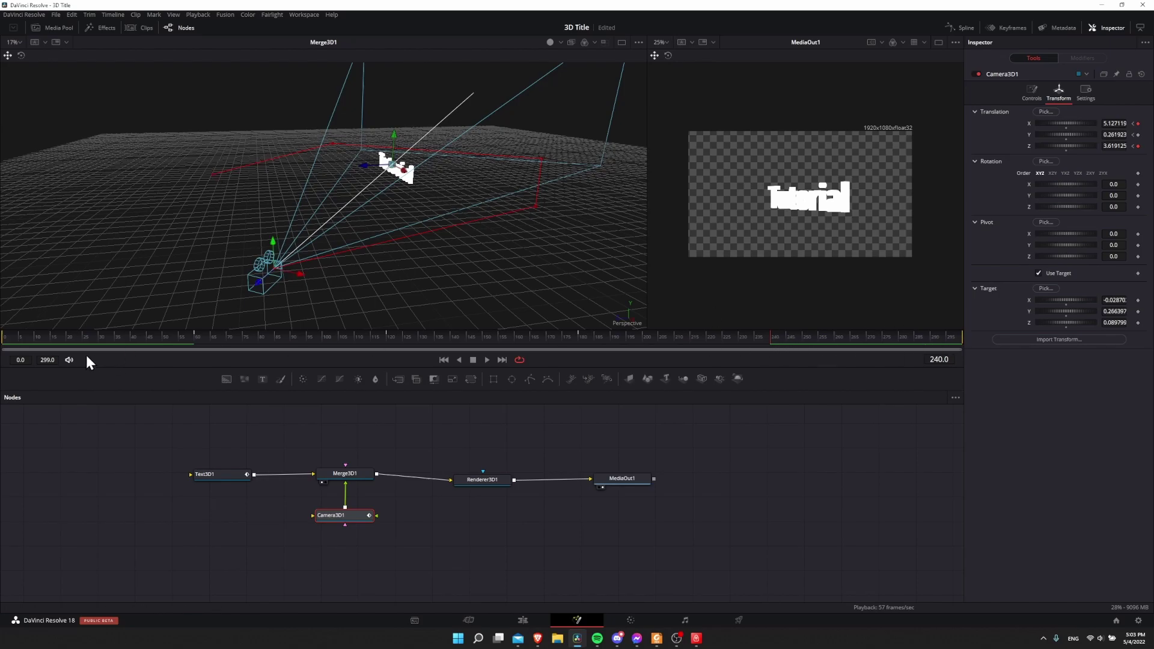
- Match Camera3D1's frame 240 position to frame 0 in X and Y, setting X to 0 and Y to 0.210066
left_click(6, 337)
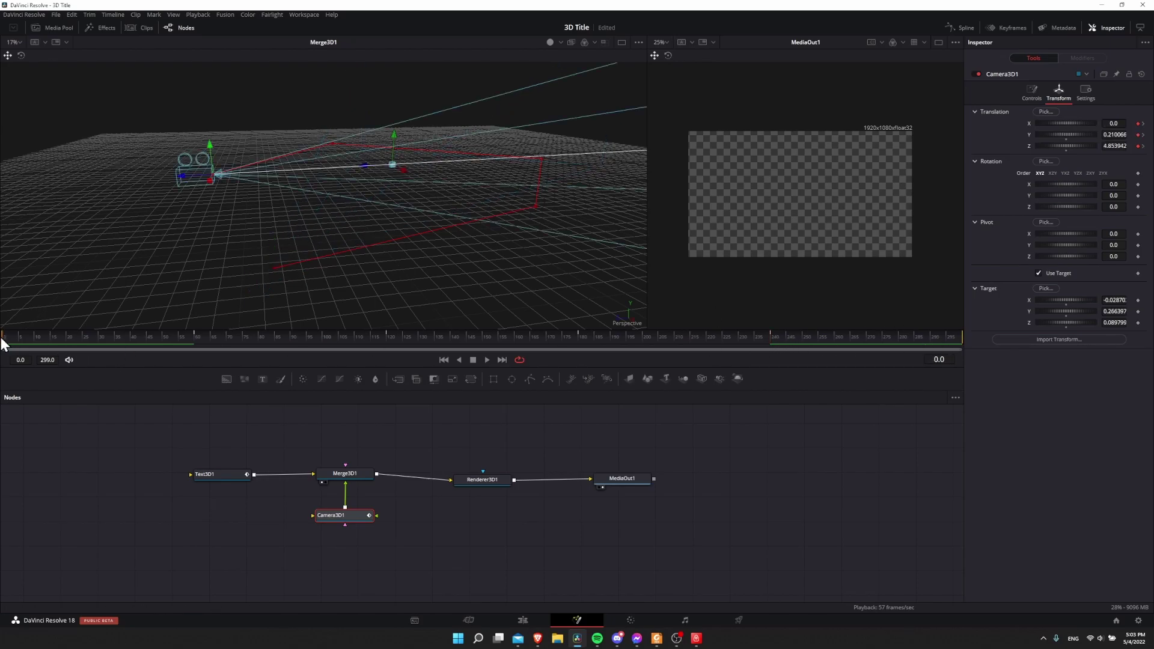
left_click(1113, 135)
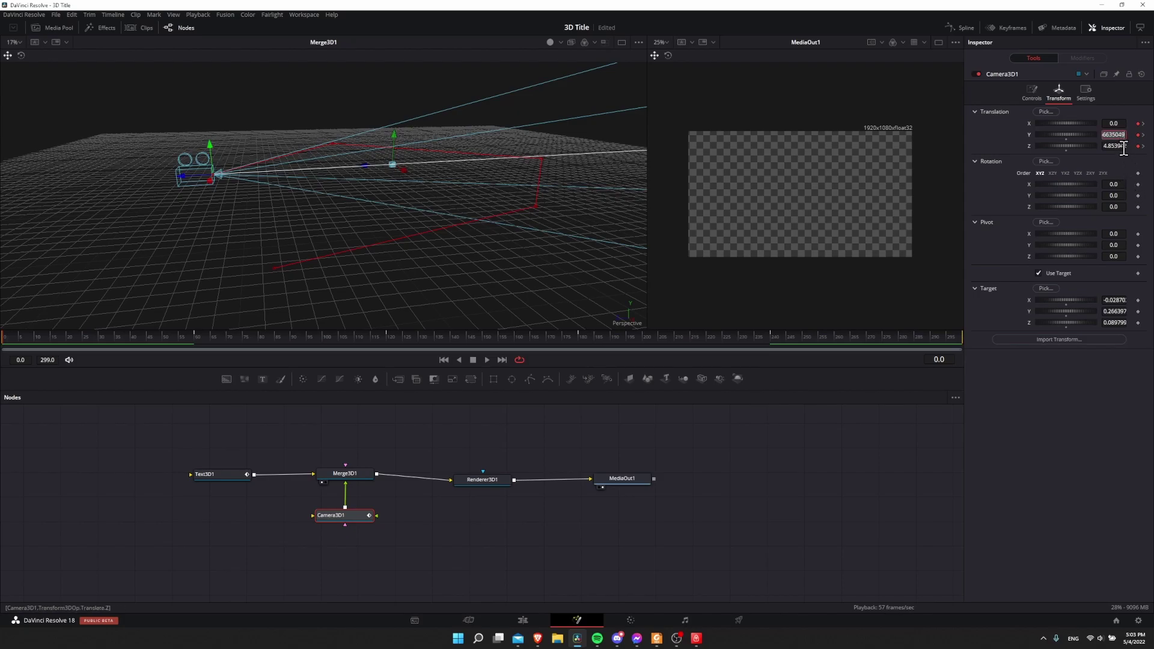
left_click(773, 337)
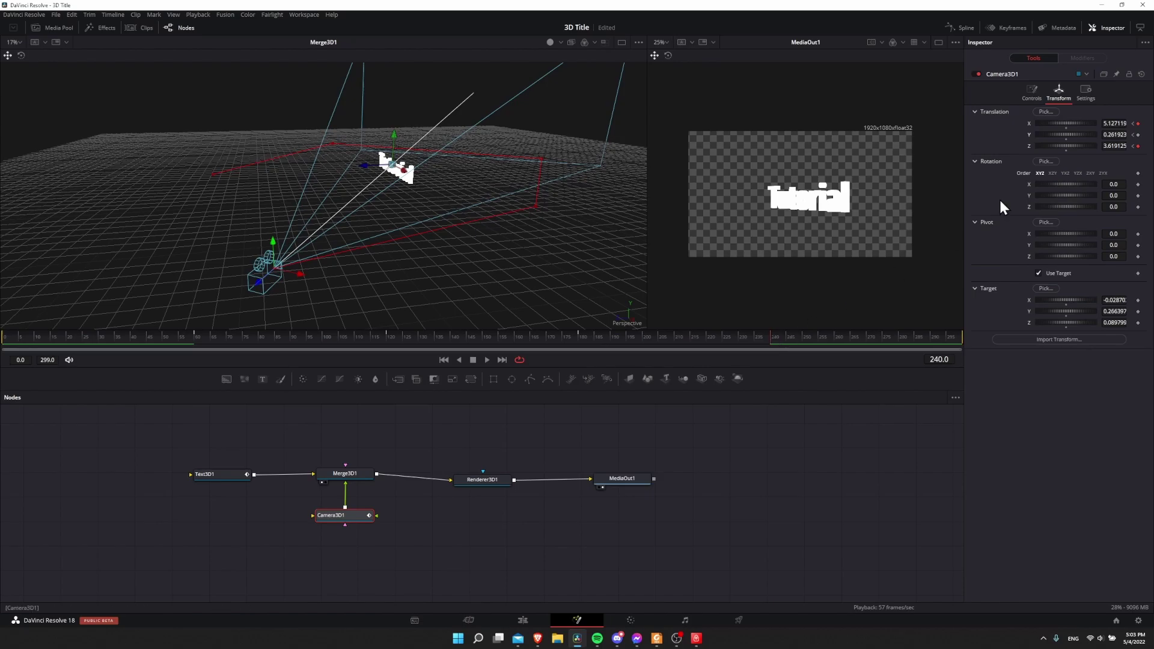
left_click(1113, 135)
left_click(1114, 124)
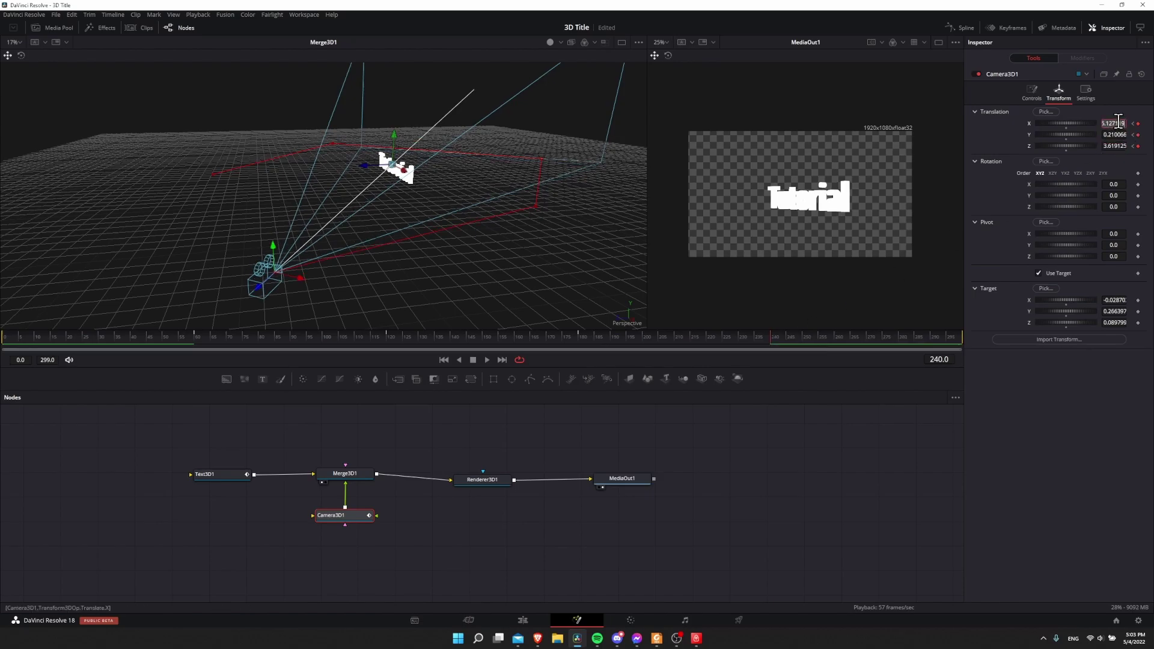
type("0")
key("Tab")
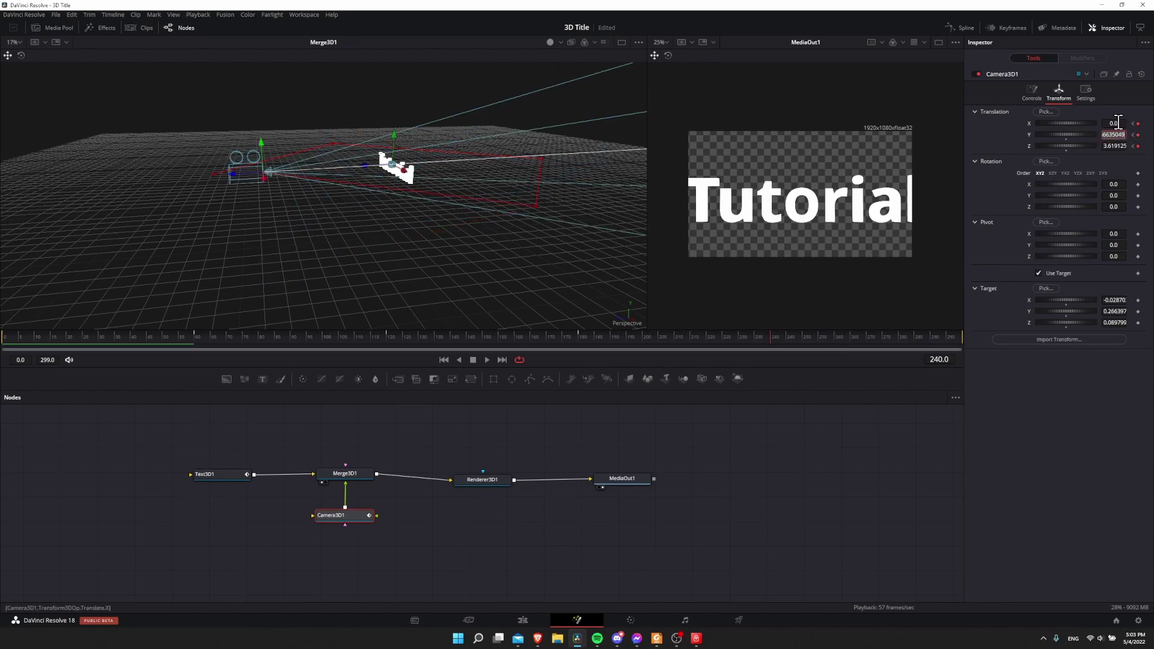
- Set Camera3D1's Z translation at frame 240 to frame 0's value, 4.853942
left_click(3, 339)
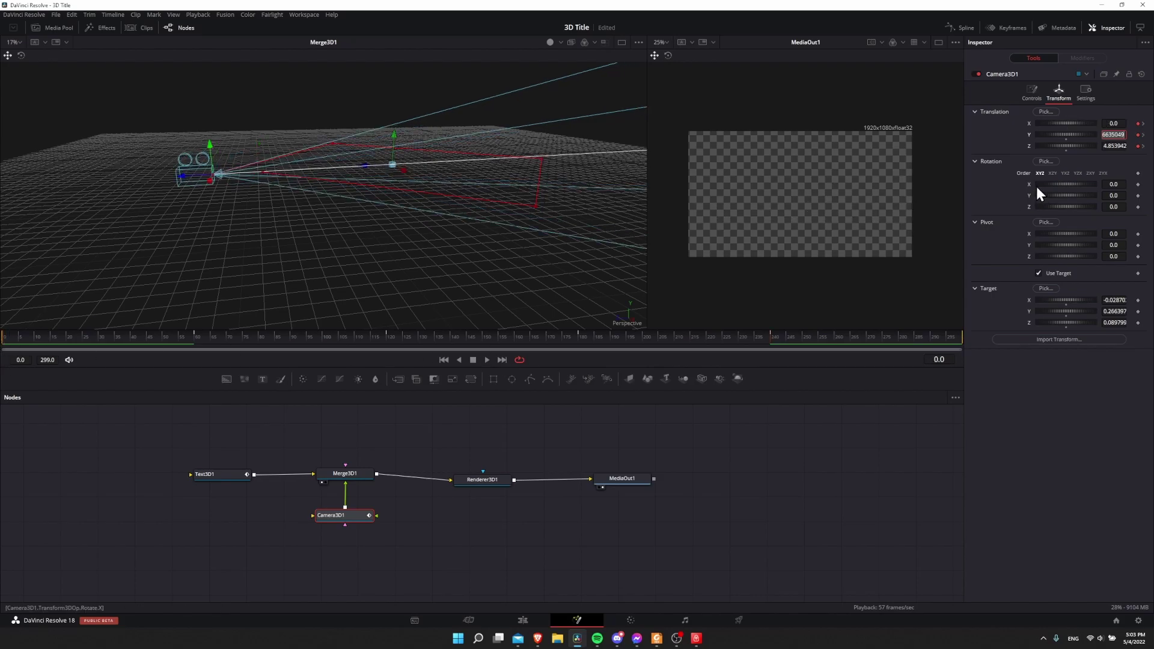
key("Tab")
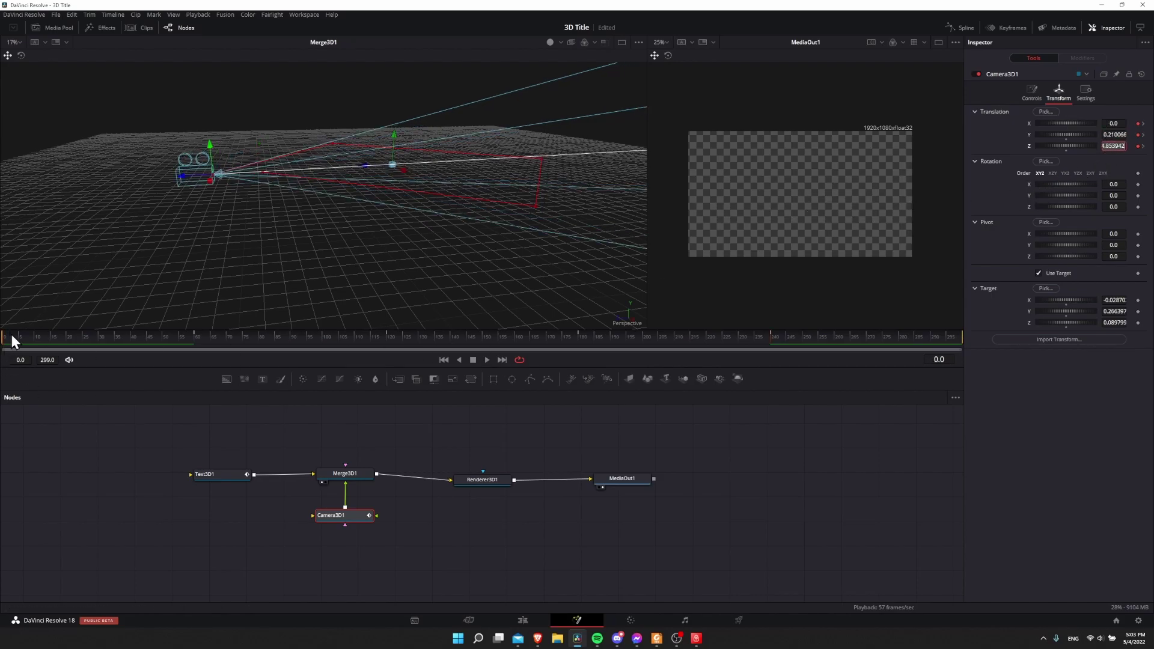
left_click(772, 337)
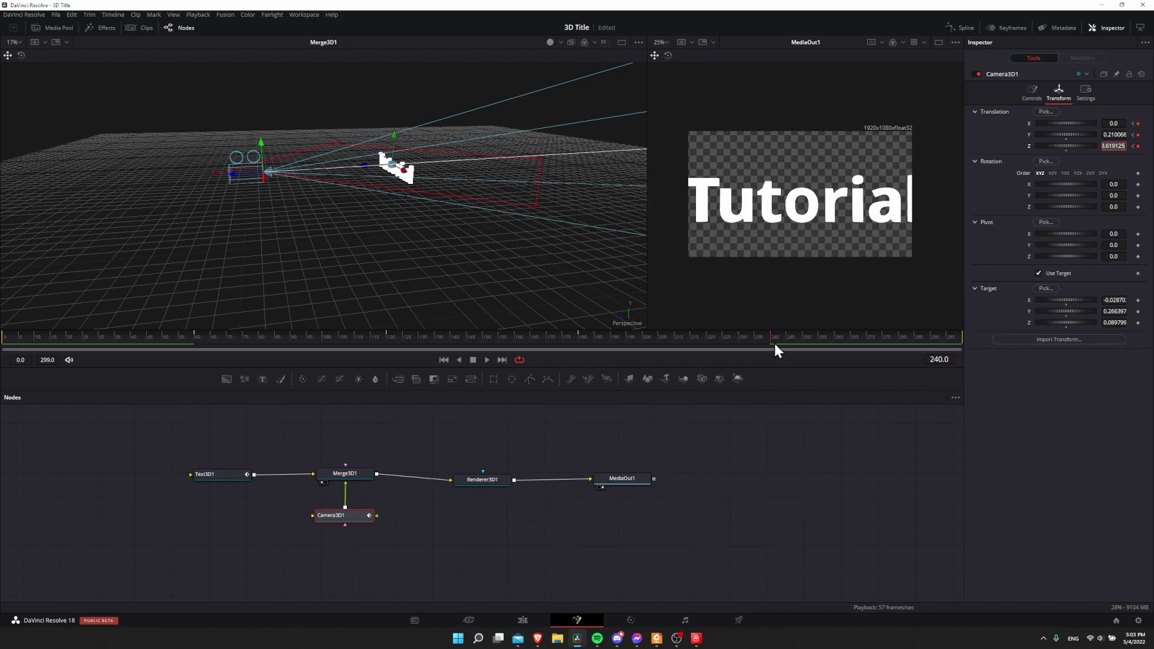
type("4.853142")
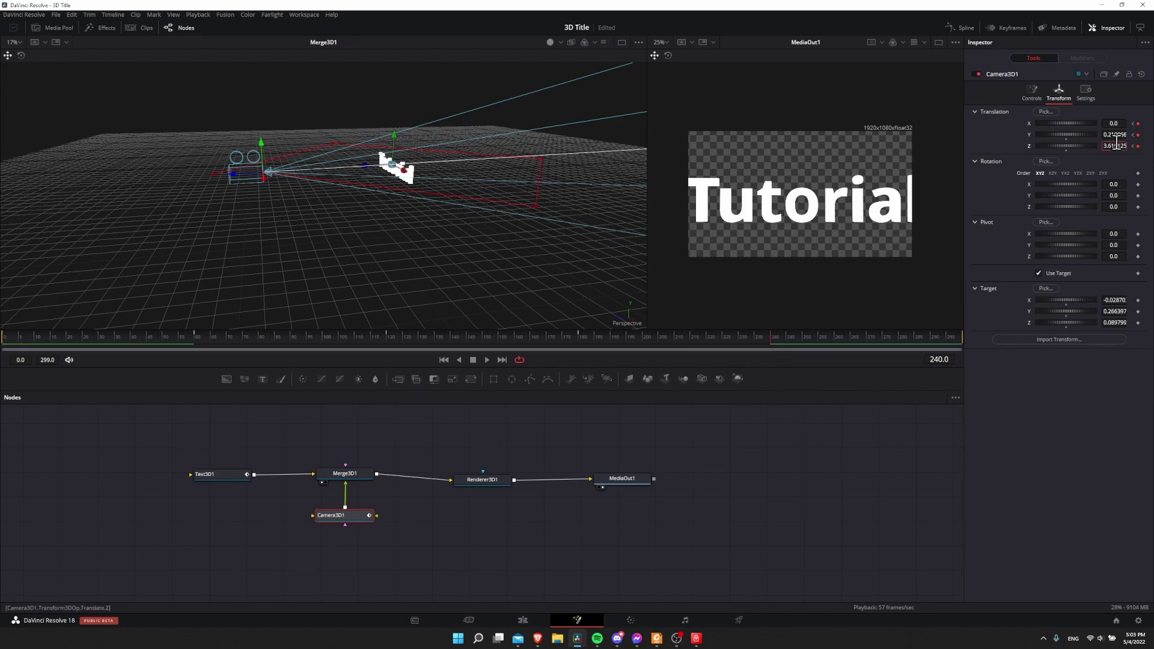
key("Return")
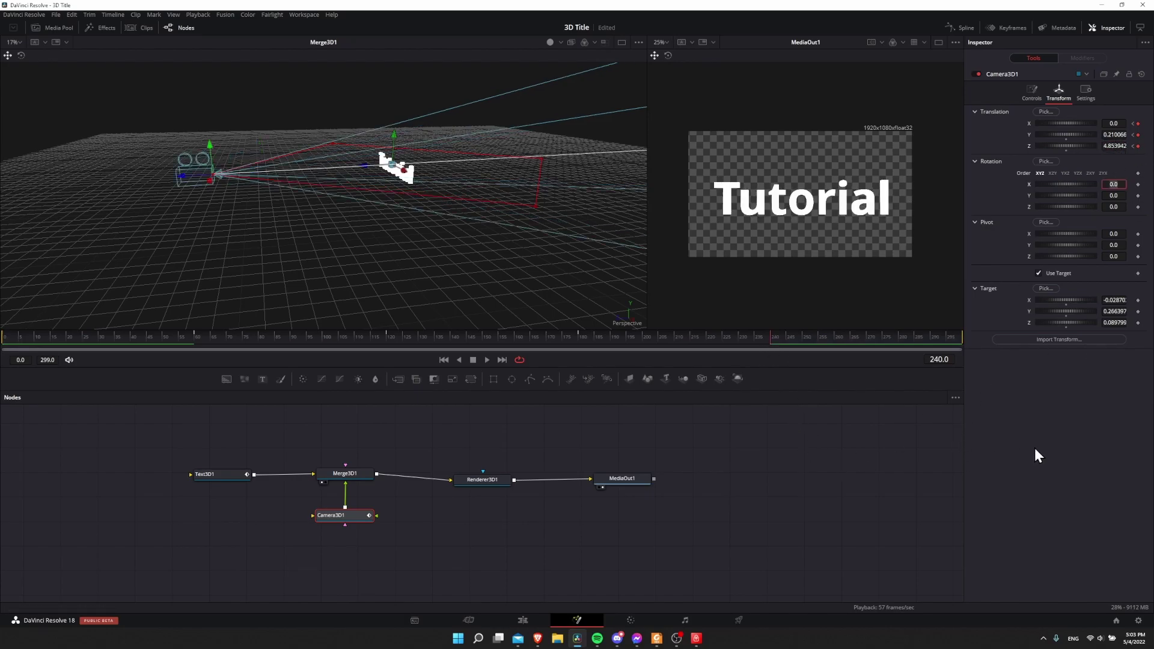
- Play the full camera orbit with the MediaOut1 image fitted to an enlarged viewer, and stop playback
left_click_drag(353, 186, 532, 214)
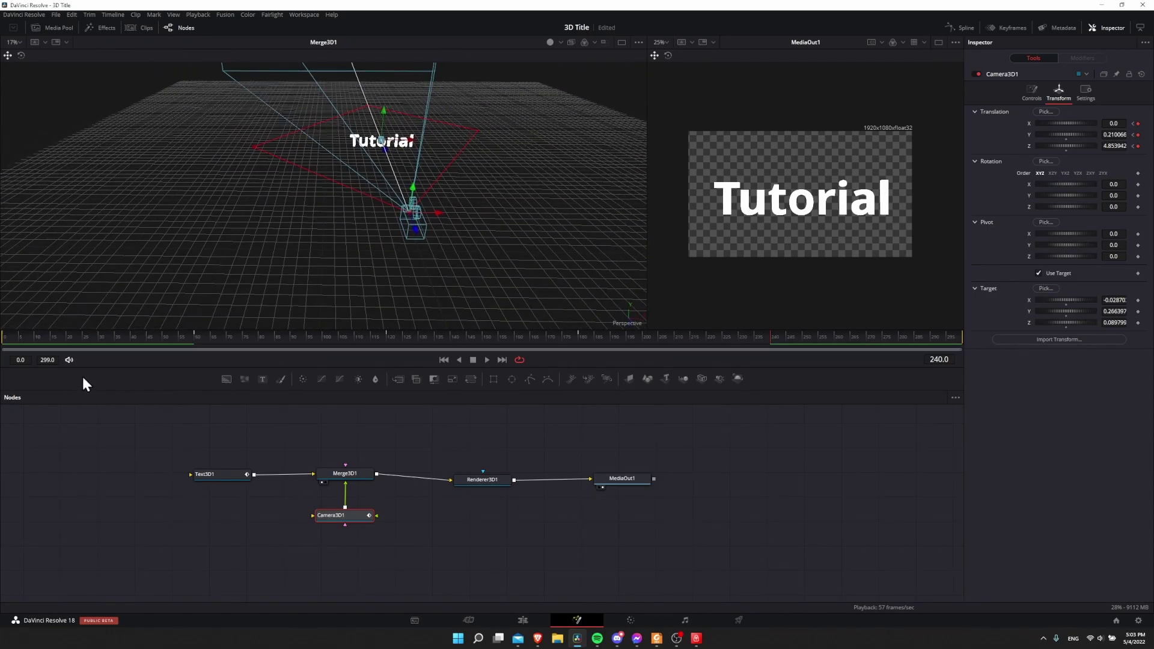
key("space")
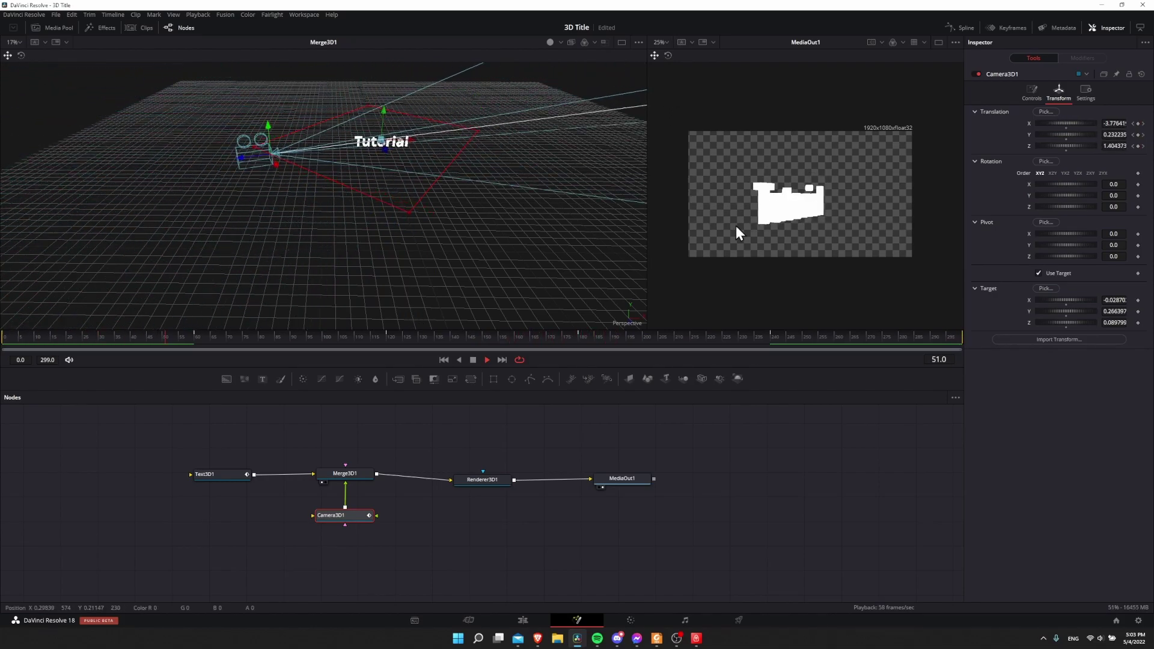
left_click(665, 42)
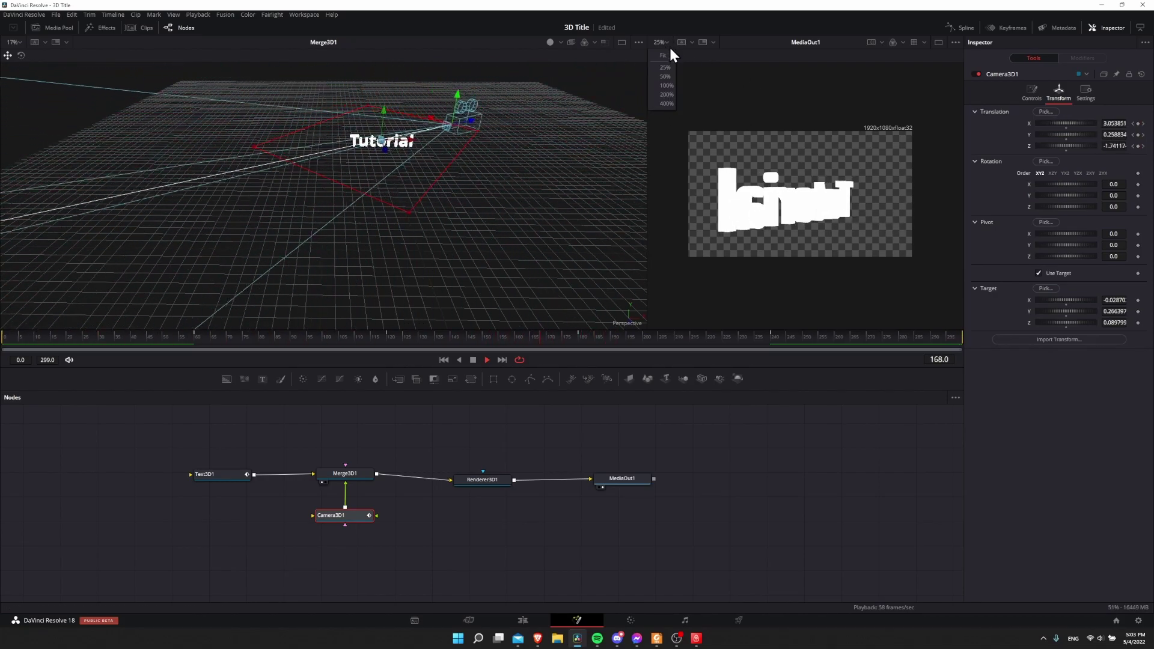
left_click(666, 55)
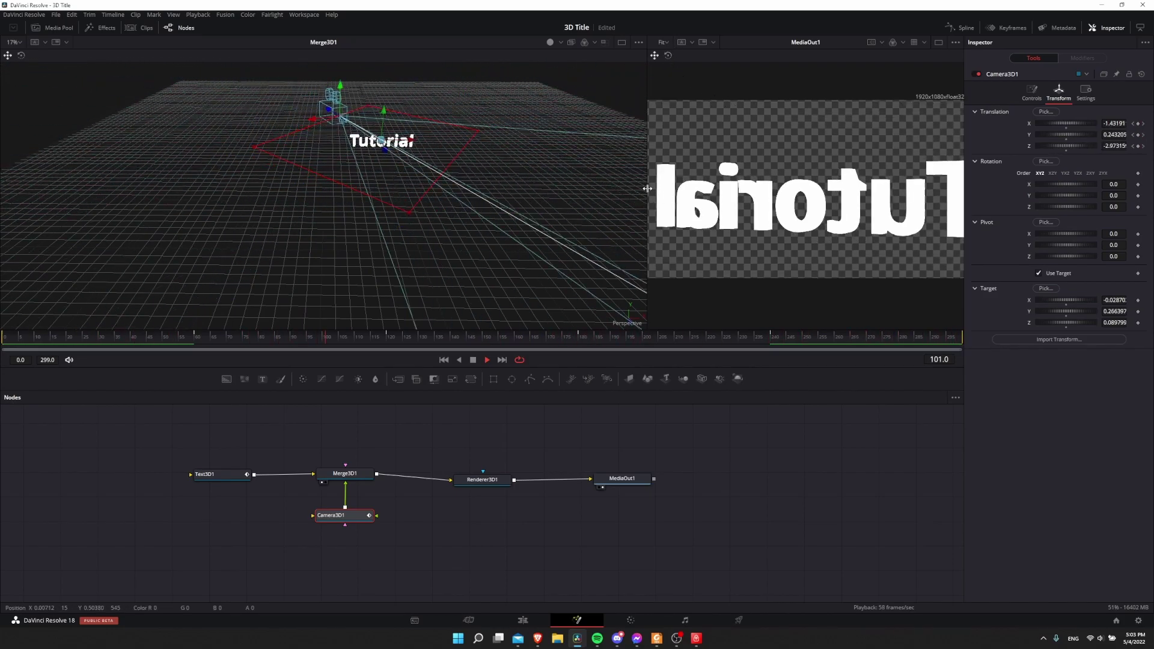
left_click_drag(647, 188, 594, 188)
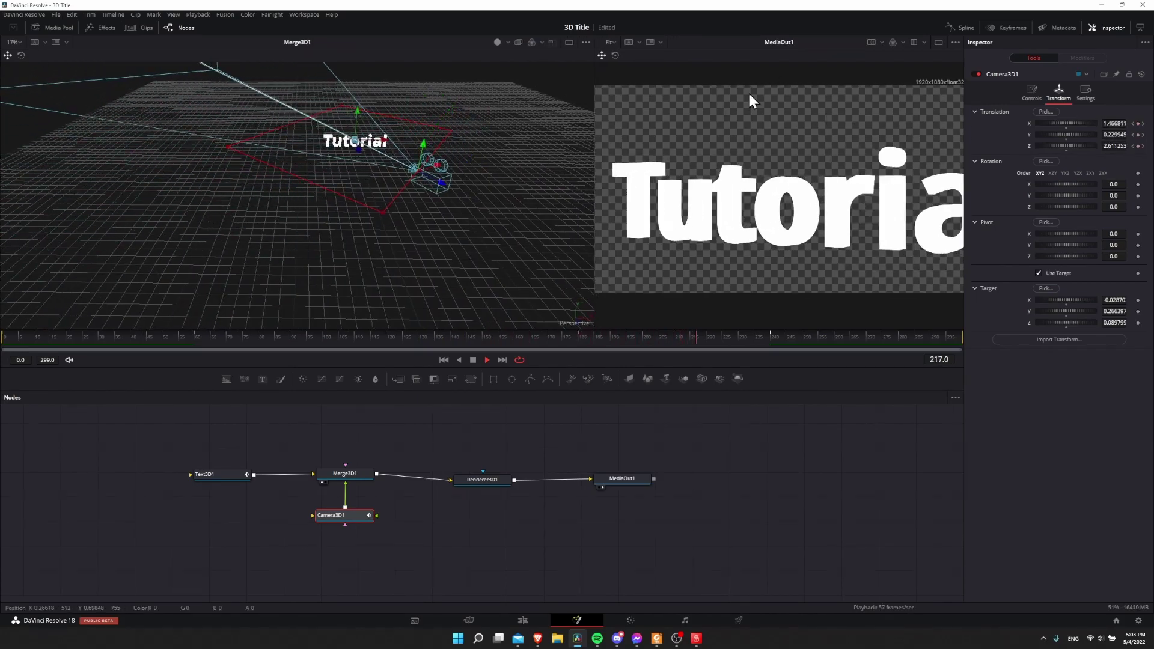
left_click(473, 359)
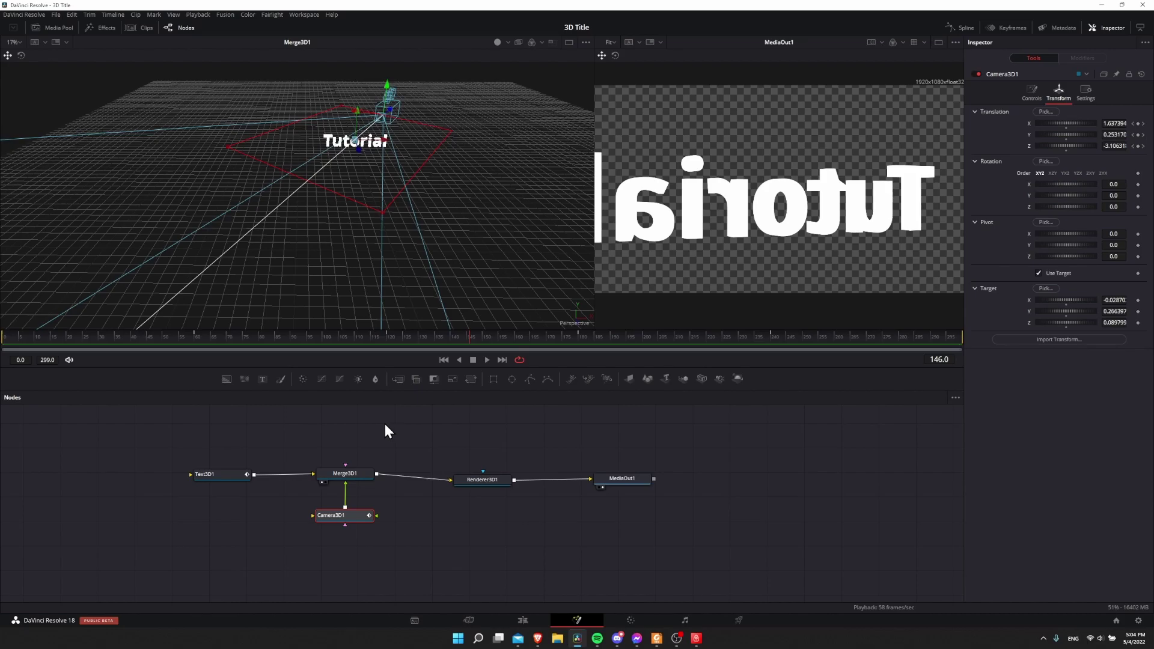
- Move the Text3D1 node farther away from Merge3D1 in the node graph and deselect it
left_click(214, 473)
left_click_drag(232, 474, 199, 473)
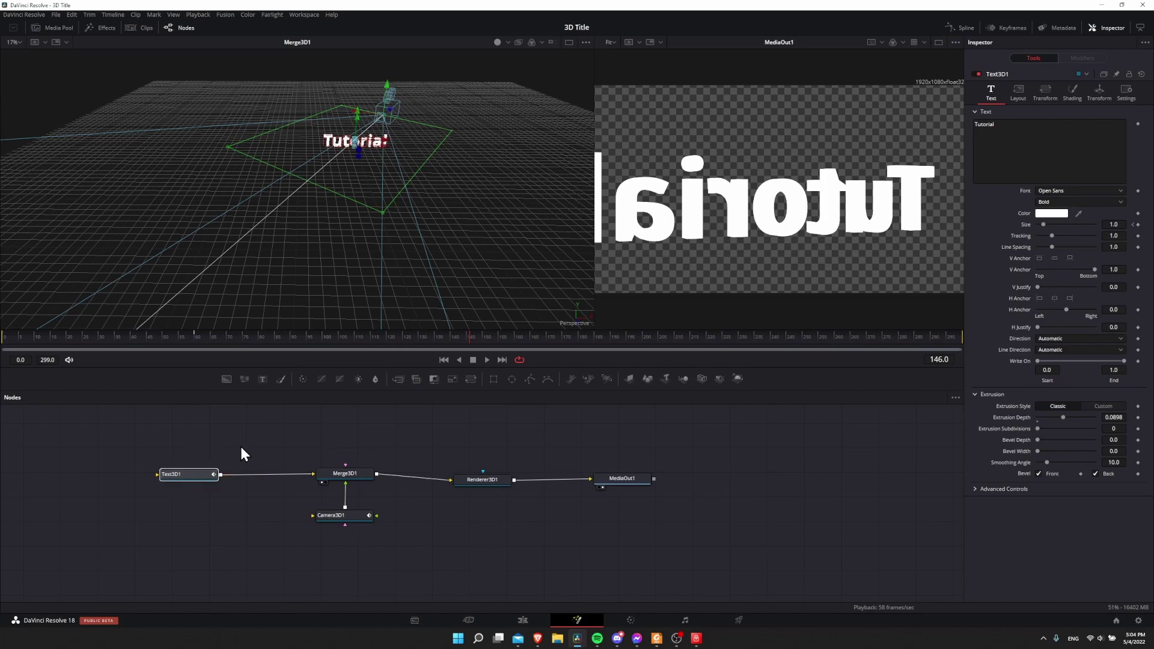
left_click(243, 454)
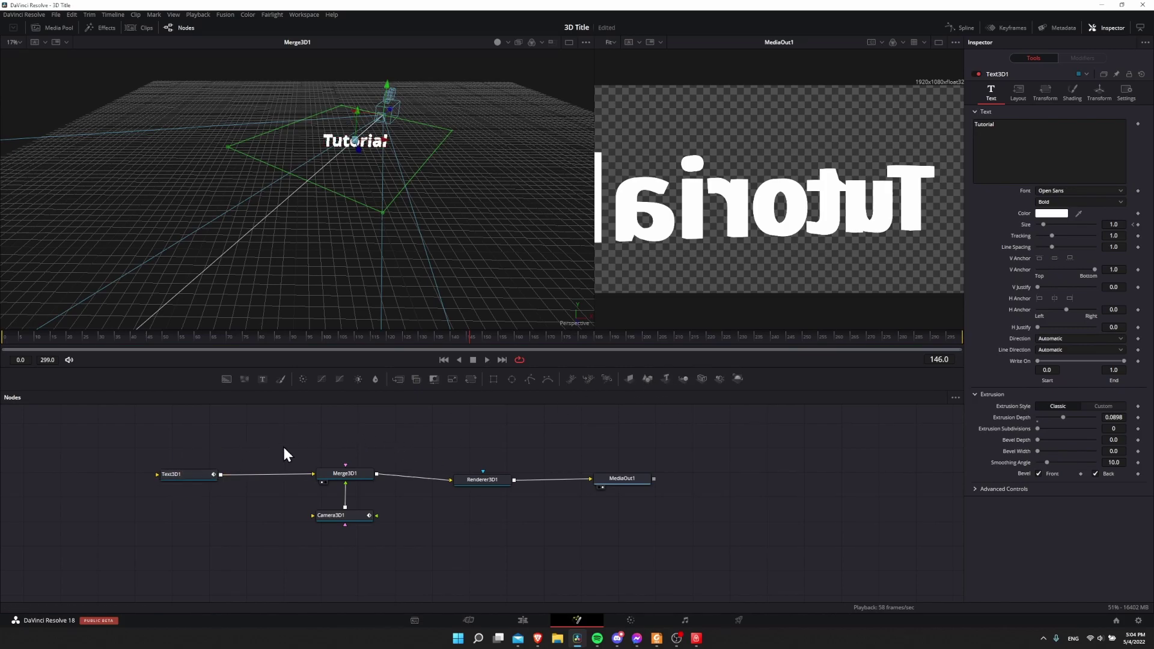
- Insert a Merge 3D node between Text3D1 and Merge3D1 and spread the connected nodes apart
left_click_drag(197, 474, 126, 479)
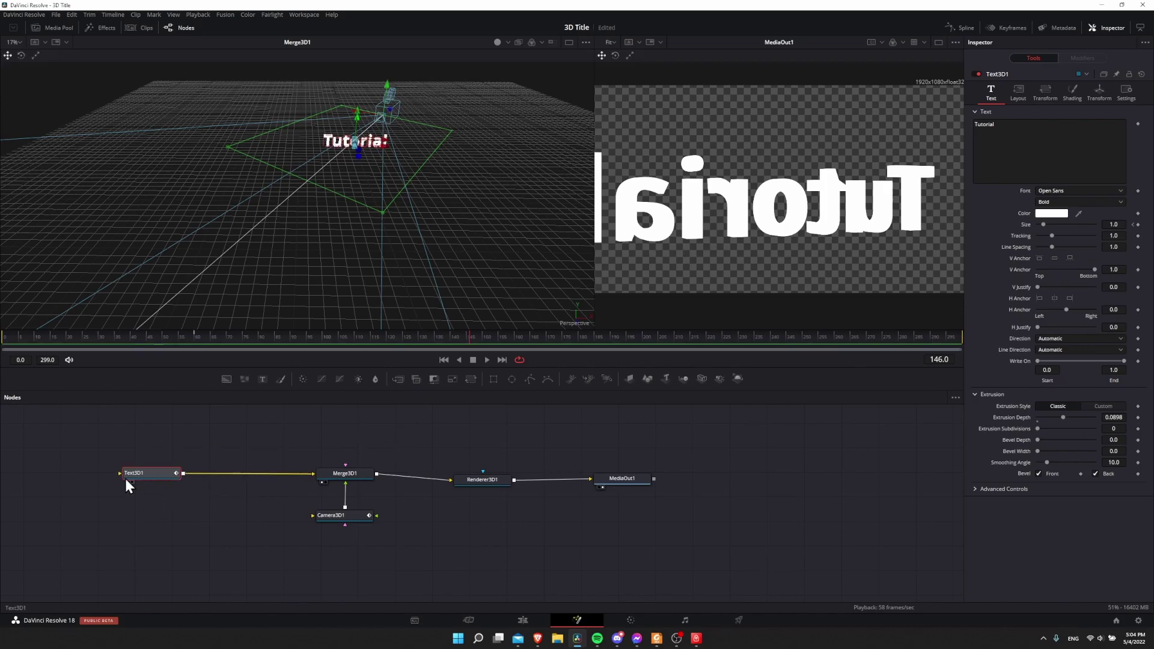
left_click(684, 378)
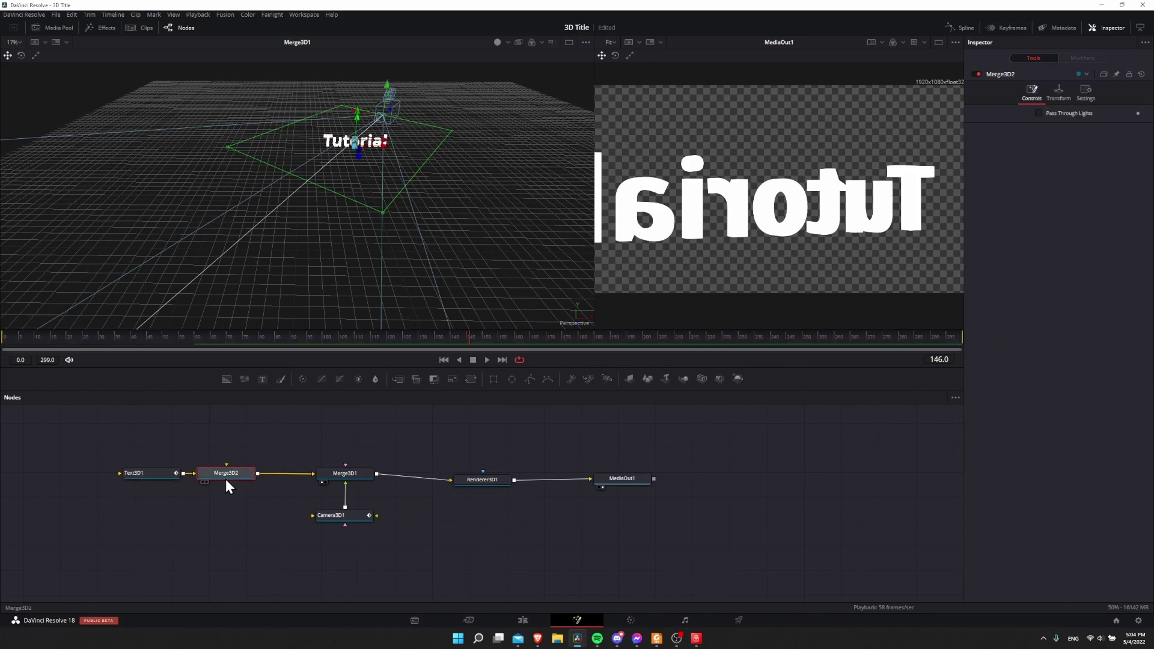
left_click_drag(226, 481, 248, 476)
left_click(250, 467)
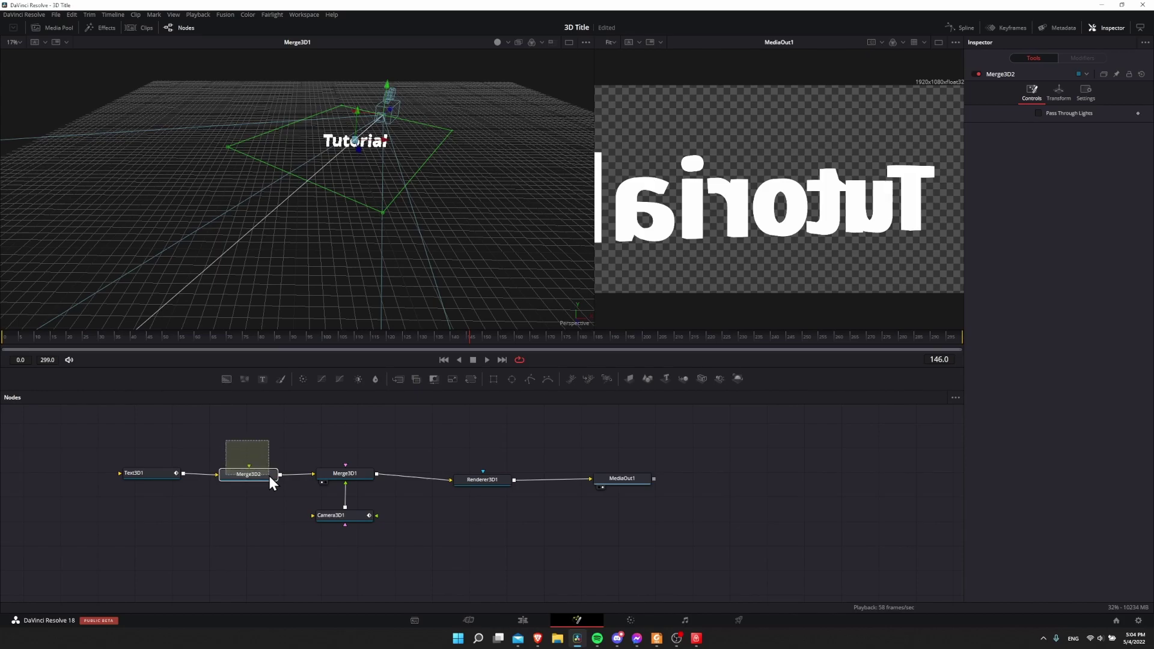
left_click_drag(158, 470, 146, 474)
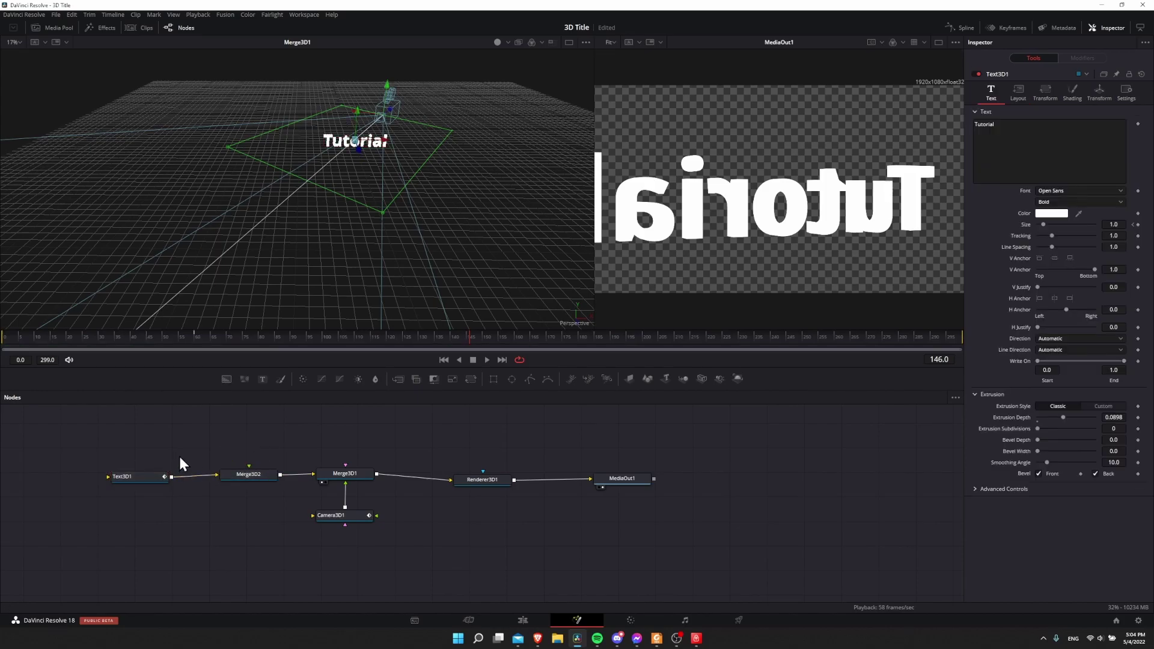
- Add a second Text 3D node feeding Merge3D2 and set its text to "spin"
left_click(259, 477)
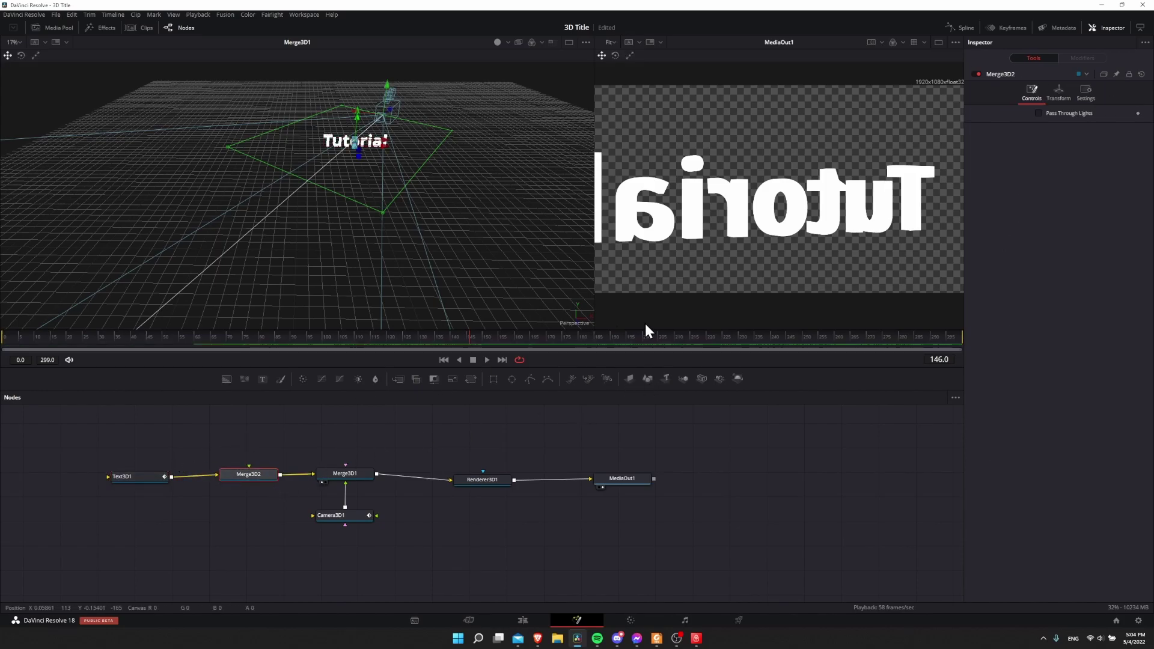
left_click(665, 378)
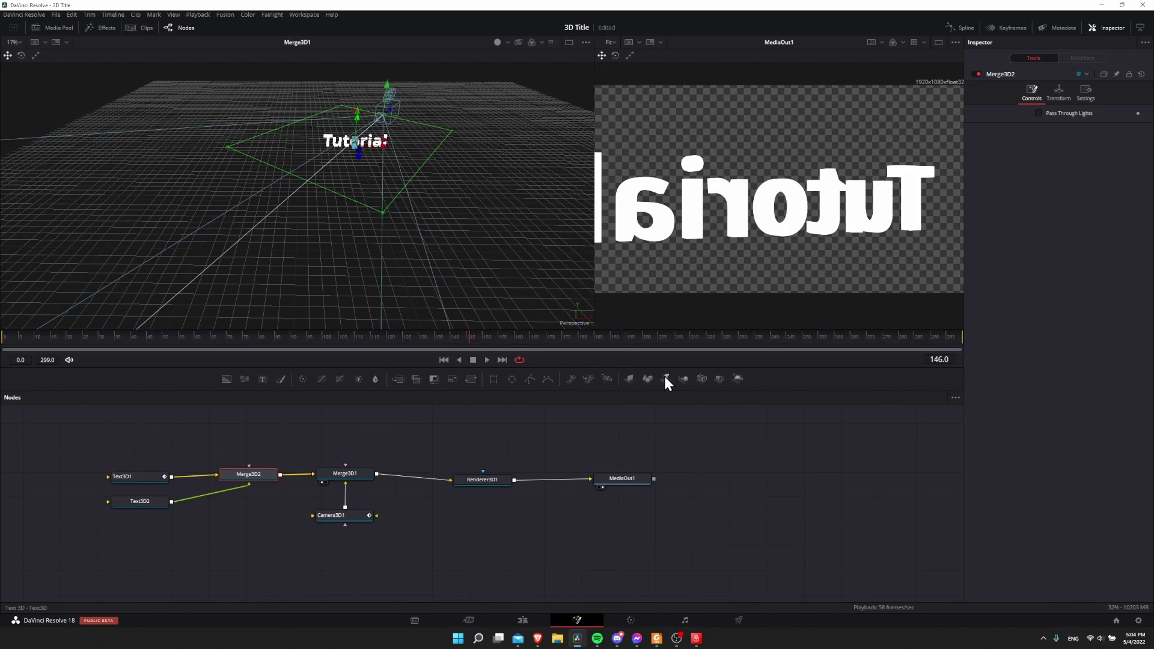
left_click(130, 510)
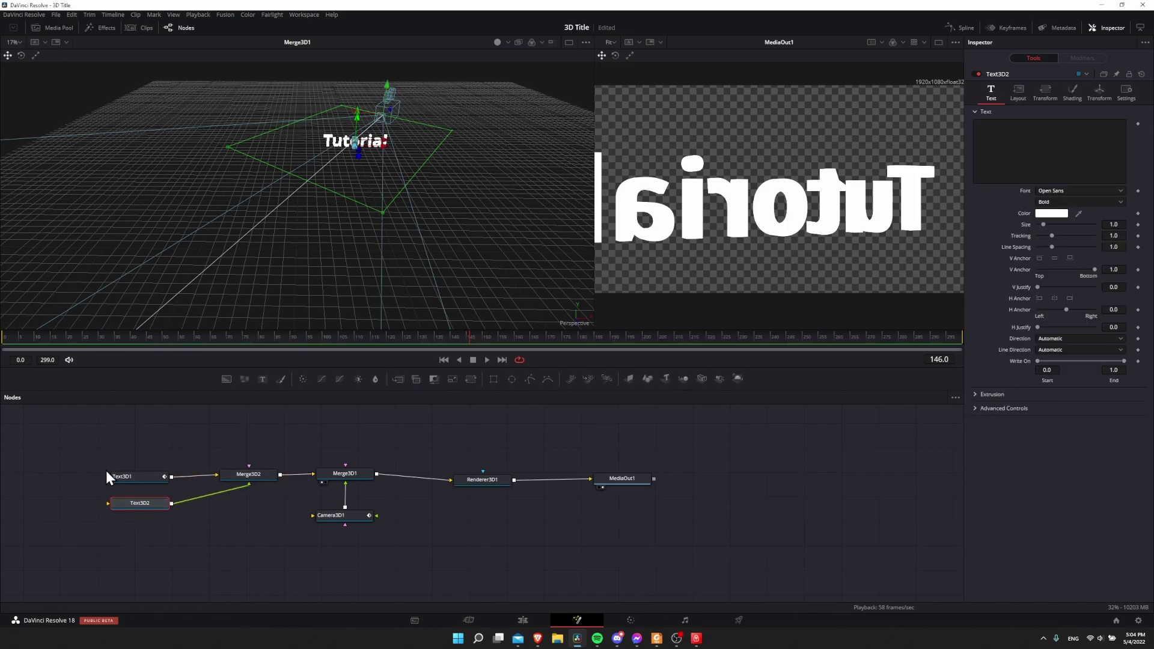
left_click(1005, 154)
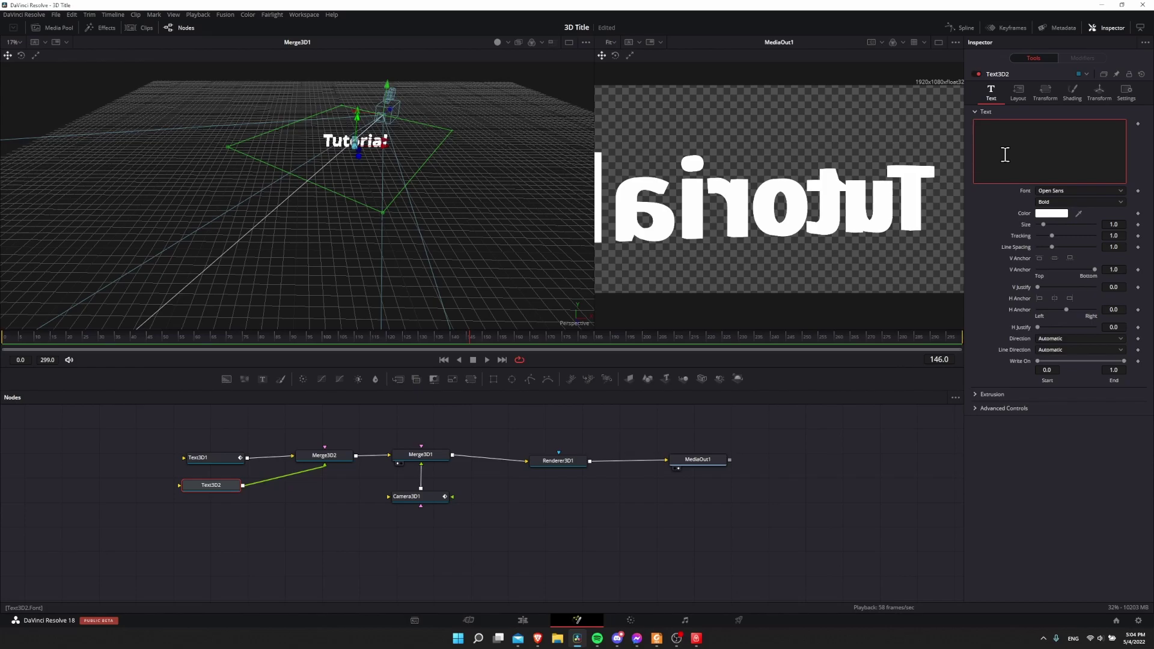
type("spin")
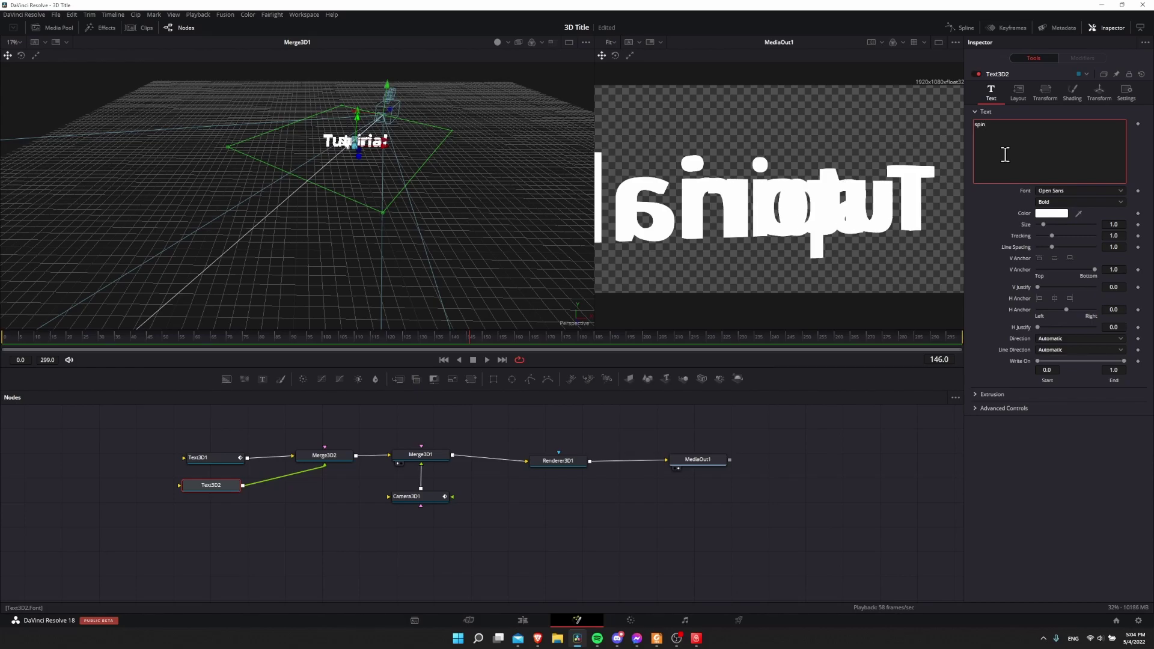
- Set the "spin" text's font to Bebas Neue and its size to 0.79
left_click(1048, 193)
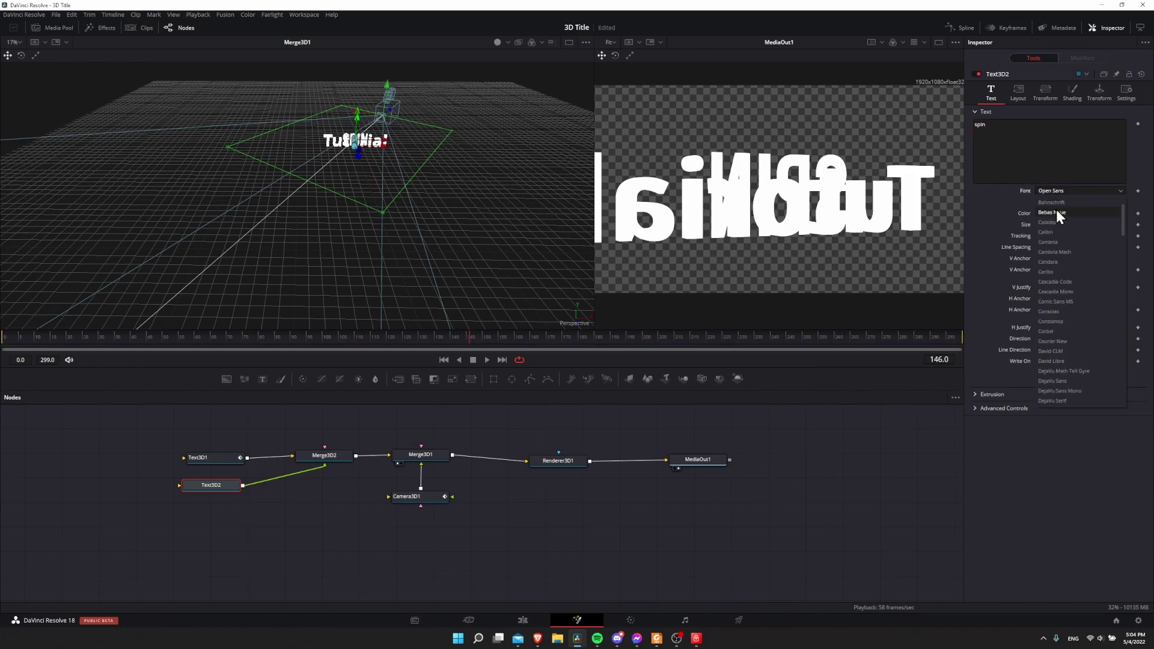
left_click(1057, 211)
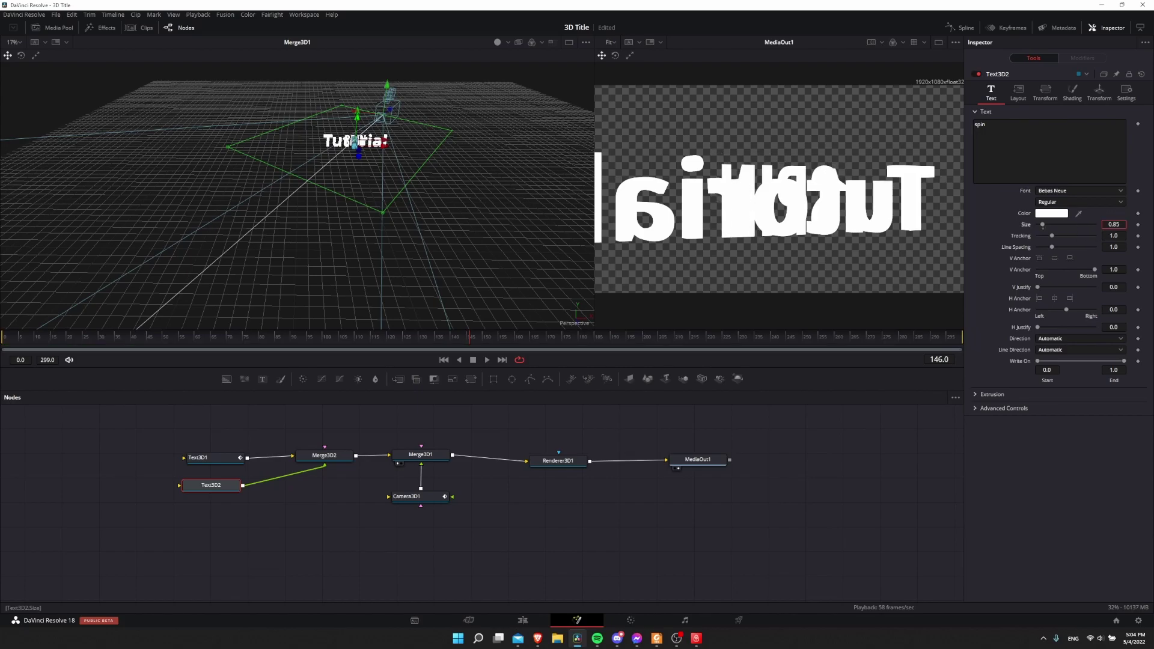
type("0.79")
key("Return")
- Raise the SPIN text above the Tutorial text in the 3D scene and give it an extrusion depth of 0.0677
left_click_drag(392, 148, 364, 181)
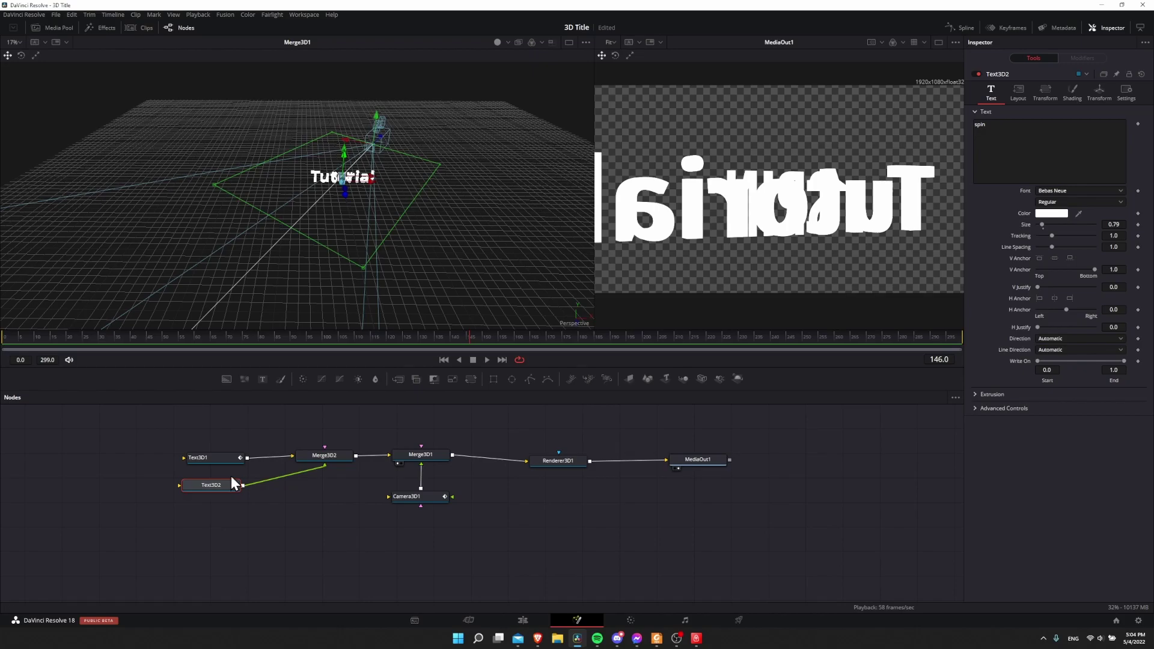
scroll(394, 248, "up", 3)
left_click_drag(483, 206, 367, 174)
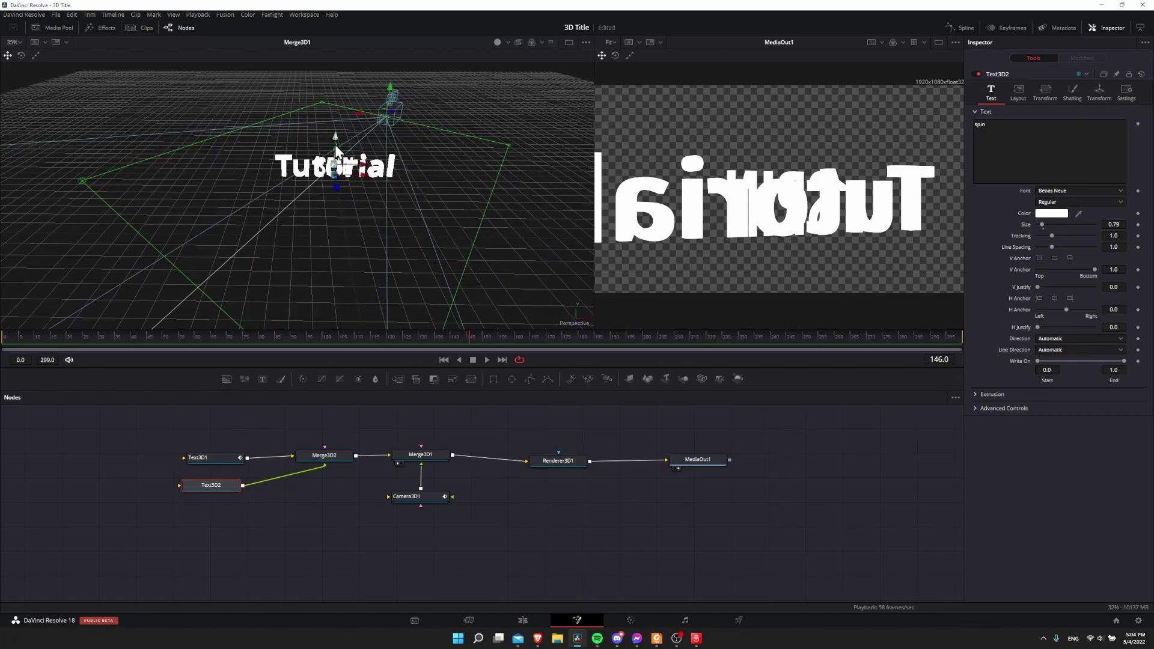
scroll(373, 194, "up", 6)
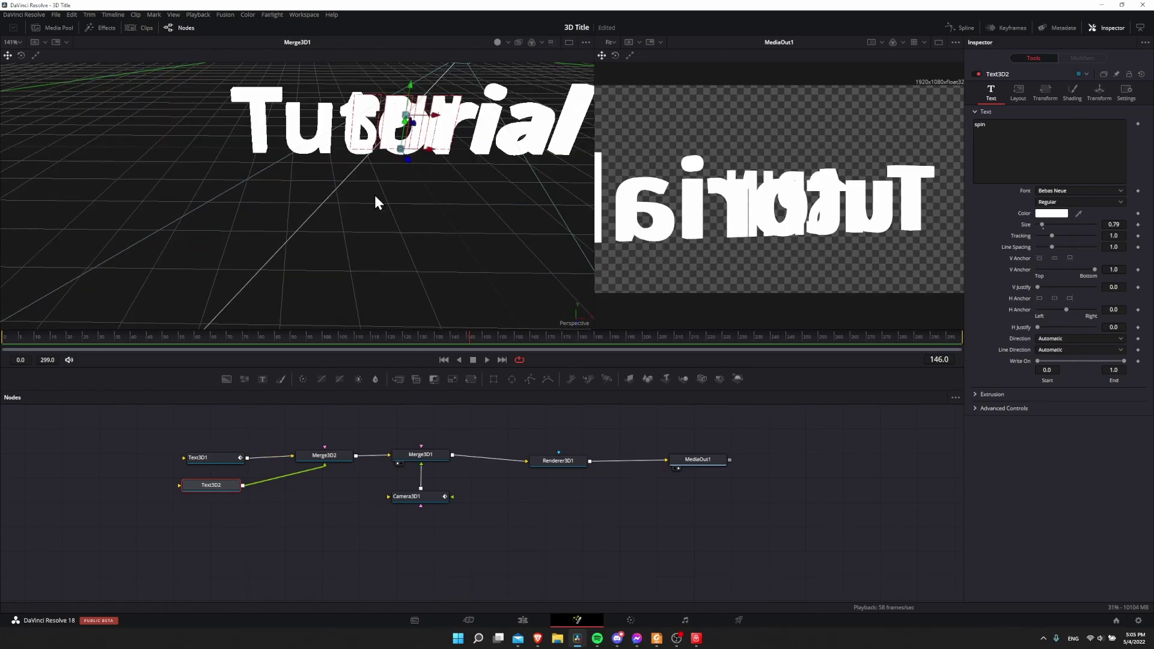
scroll(380, 123, "down", 3)
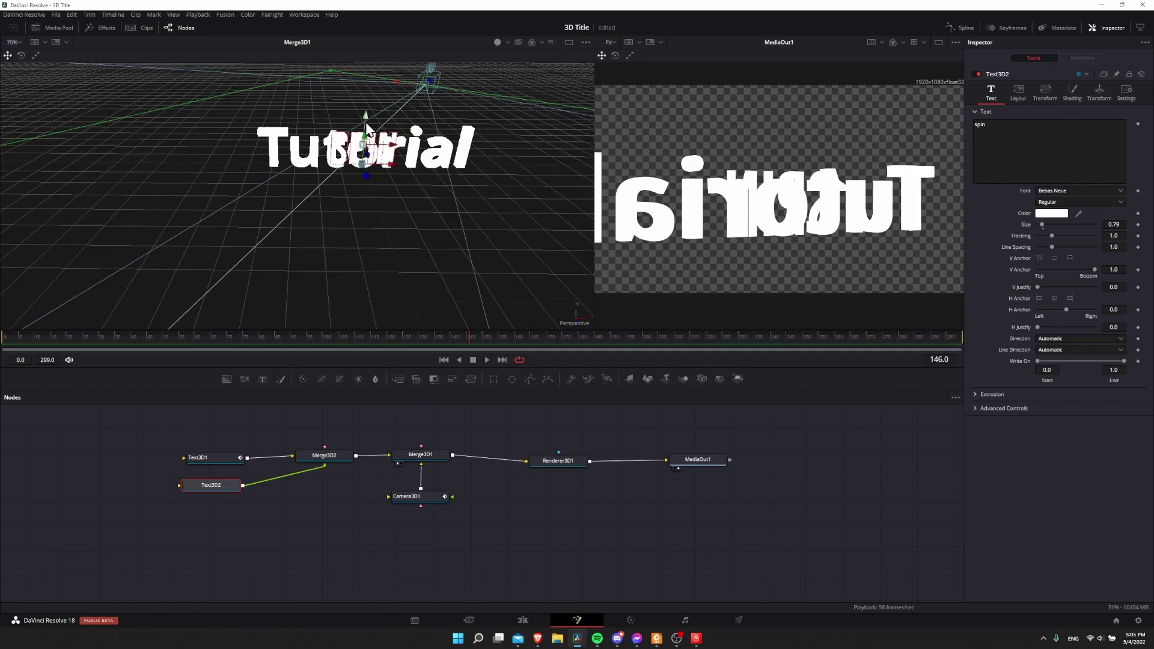
left_click_drag(368, 127, 375, 99)
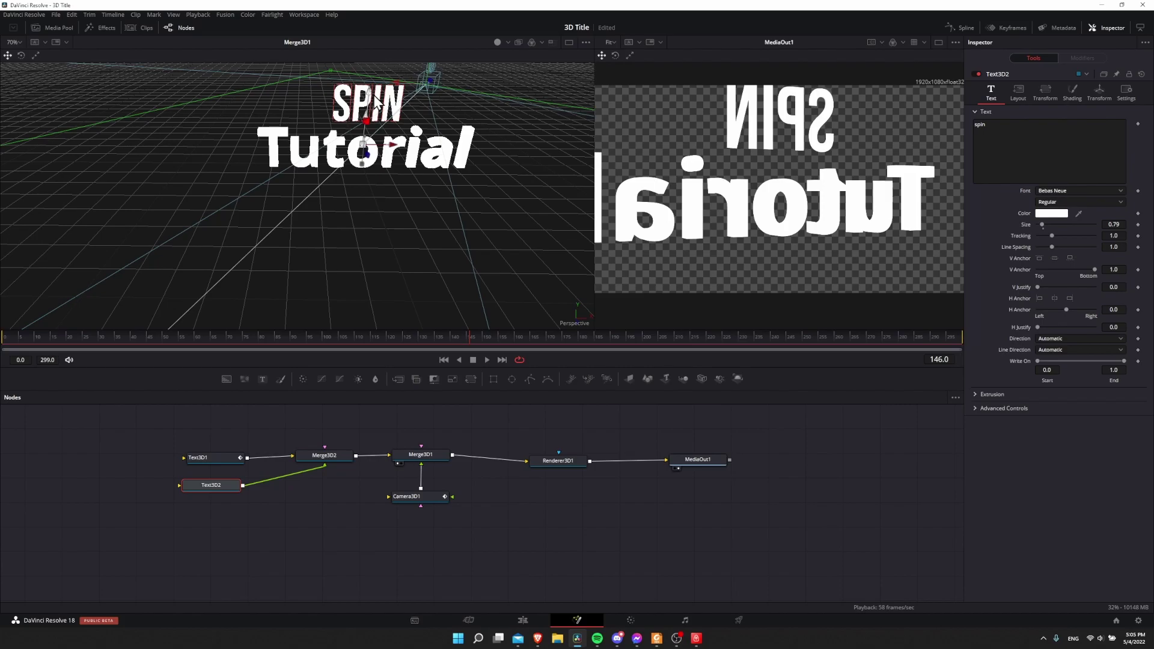
left_click(981, 394)
left_click_drag(1043, 418, 1059, 419)
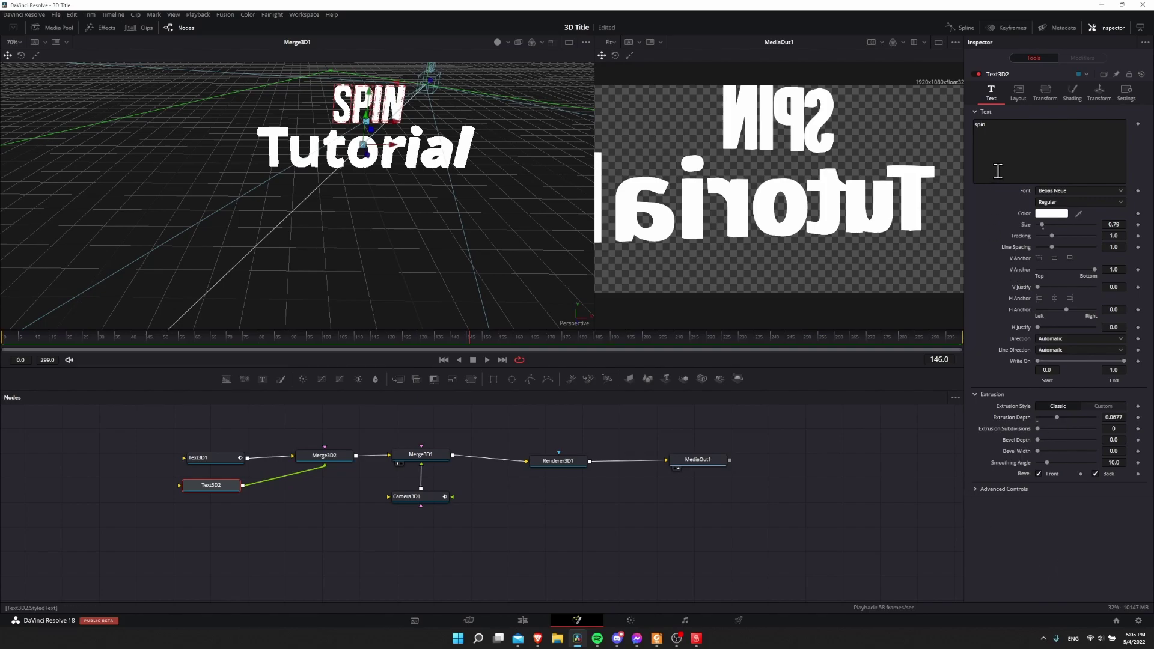
- Try rotating SPIN's individual characters about the Y axis at frame 0, and undo the rotation
left_click(6, 338)
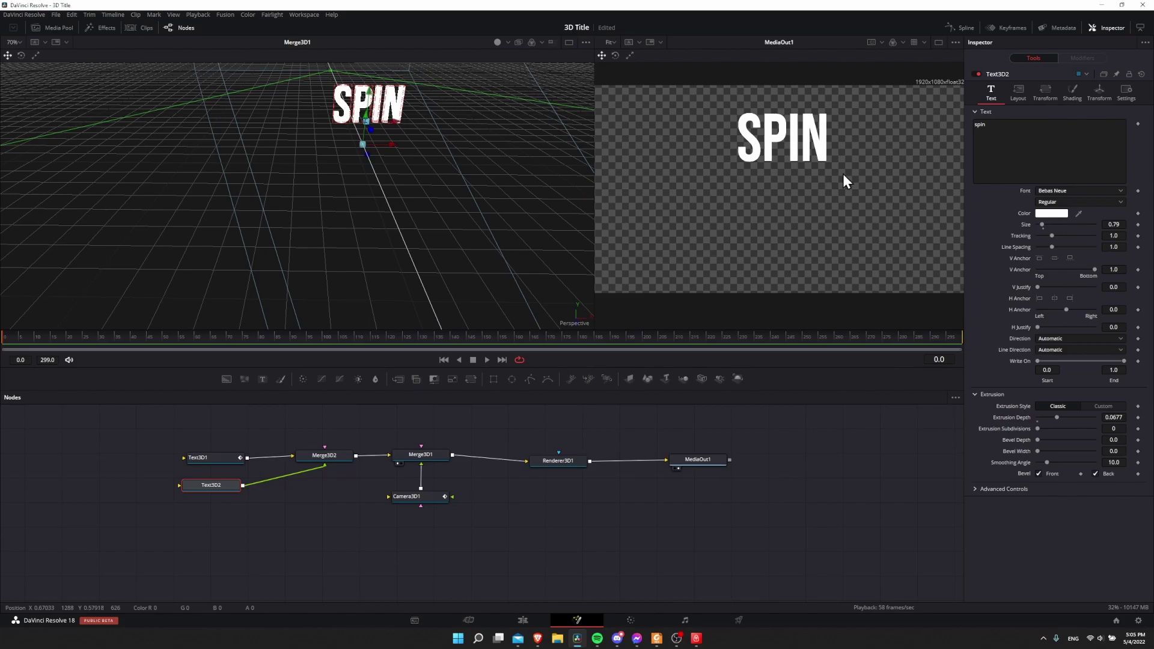
left_click(1045, 93)
left_click_drag(228, 500, 251, 518)
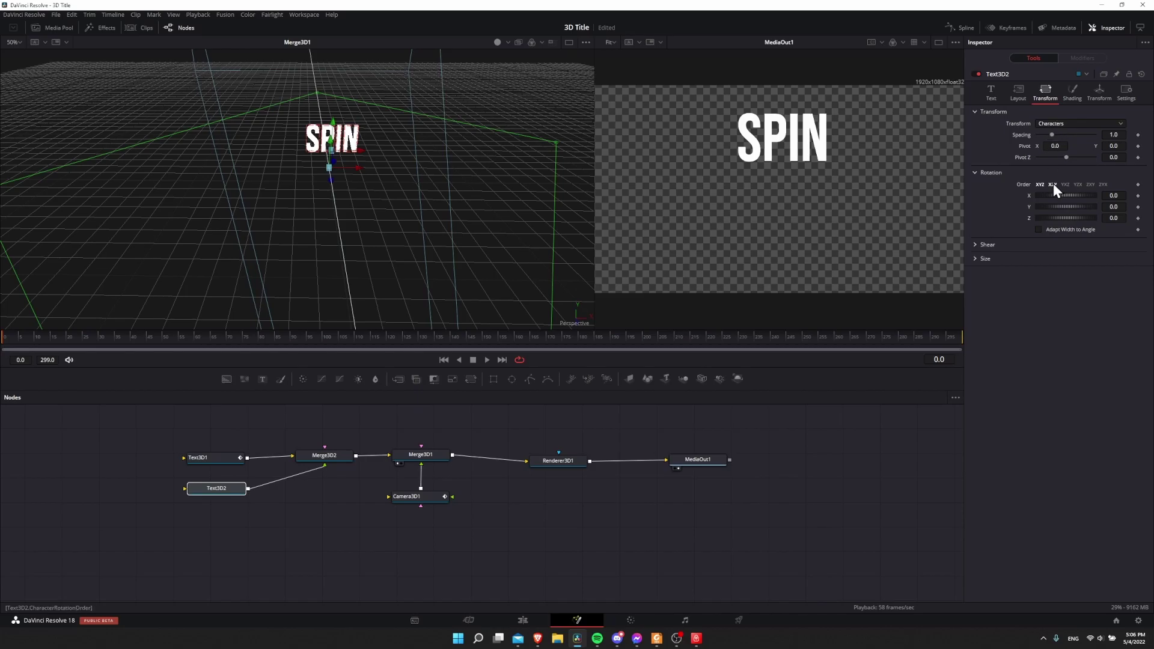
left_click_drag(1048, 207, 1108, 204)
key("ctrl+z")
- Switch Text3D2's transform mode to Words and keyframe its Y rotation at 0 on frame 0, undoing any trial rotation
left_click(1051, 124)
left_click(1058, 145)
left_click_drag(1048, 203, 1138, 211)
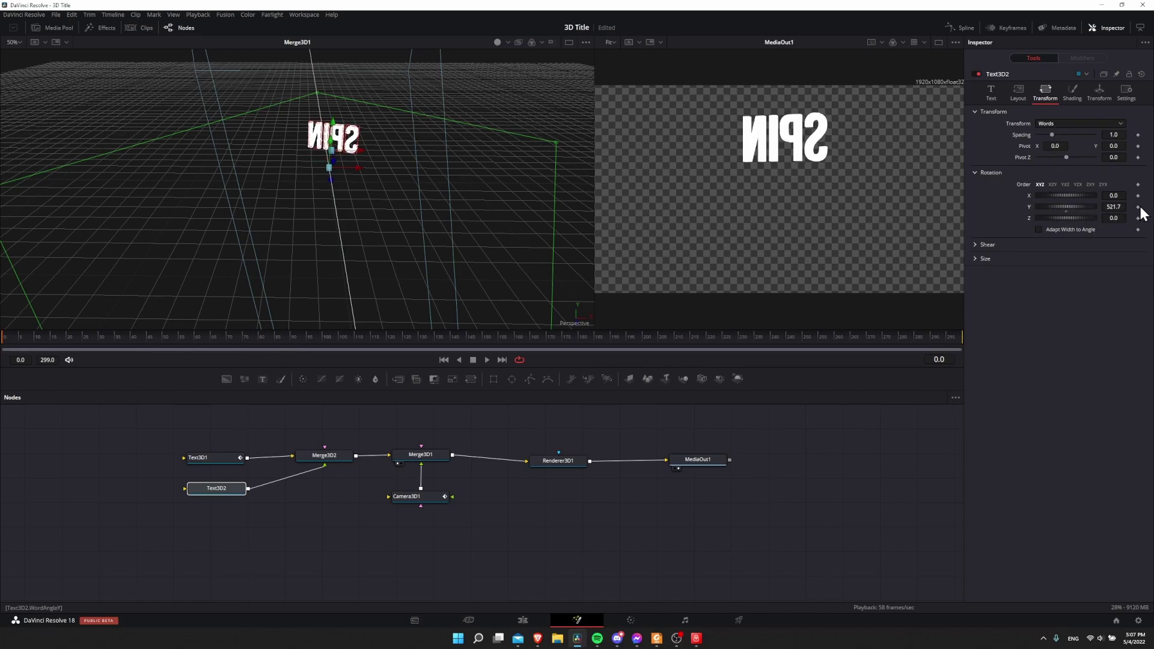
key("ctrl+z")
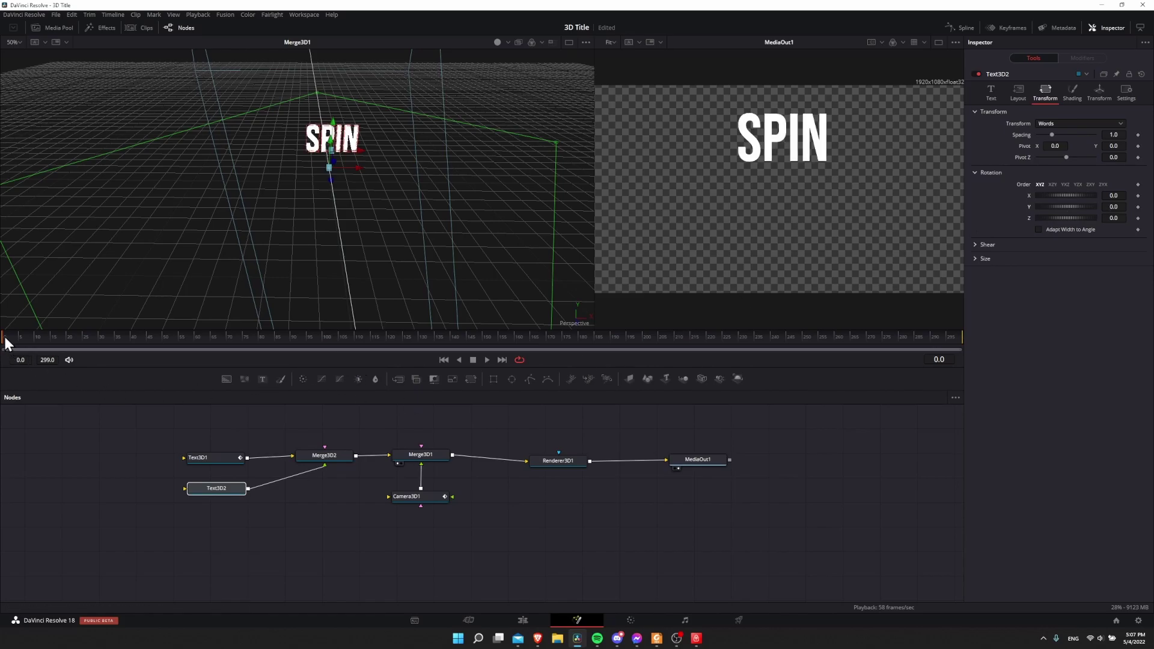
left_click(1137, 207)
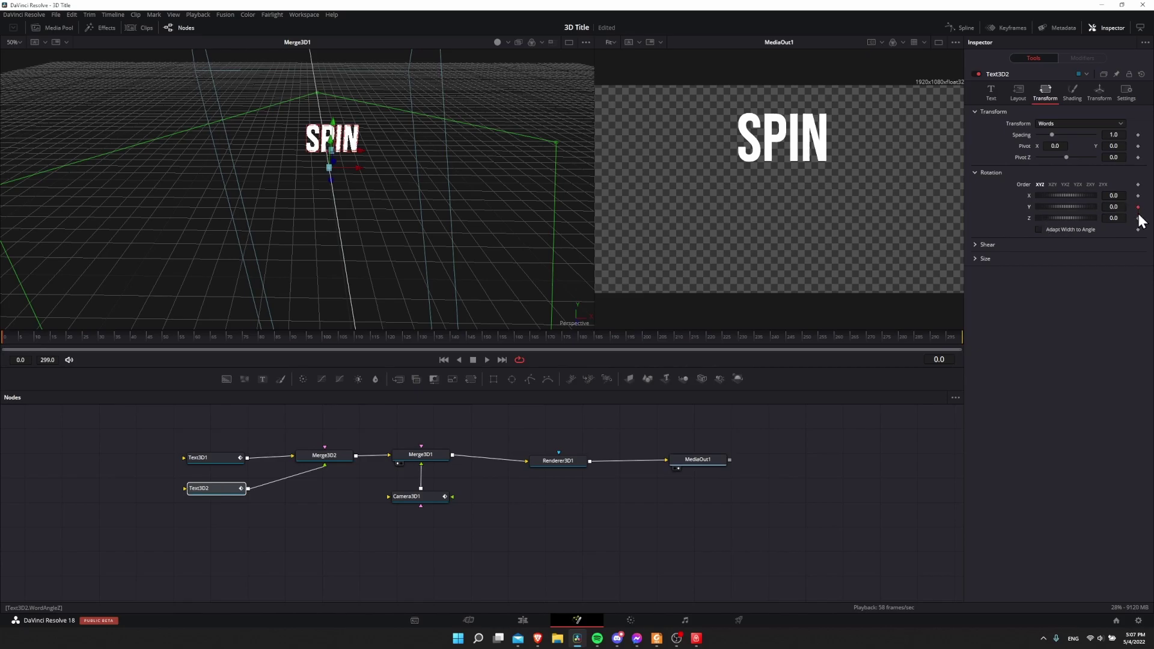
- Set Text3D2's word Y rotation to 720 at frame 299 and play the animation from frame 0
left_click(960, 337)
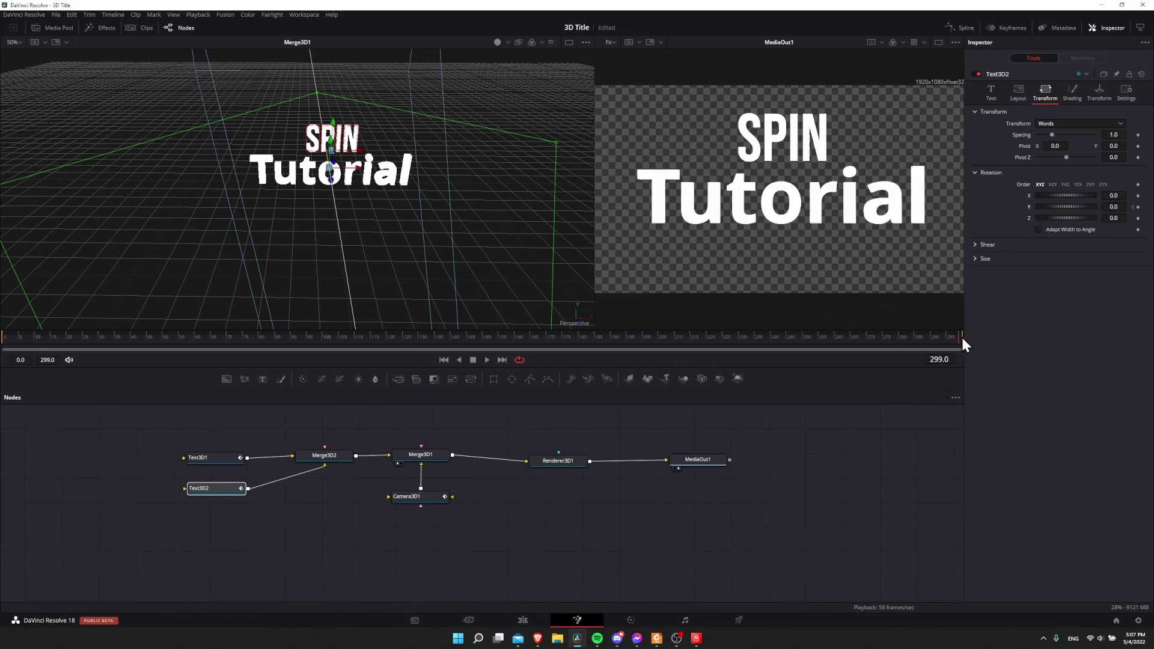
left_click(1115, 207)
type("720")
key("Tab")
left_click(2, 340)
key("space")
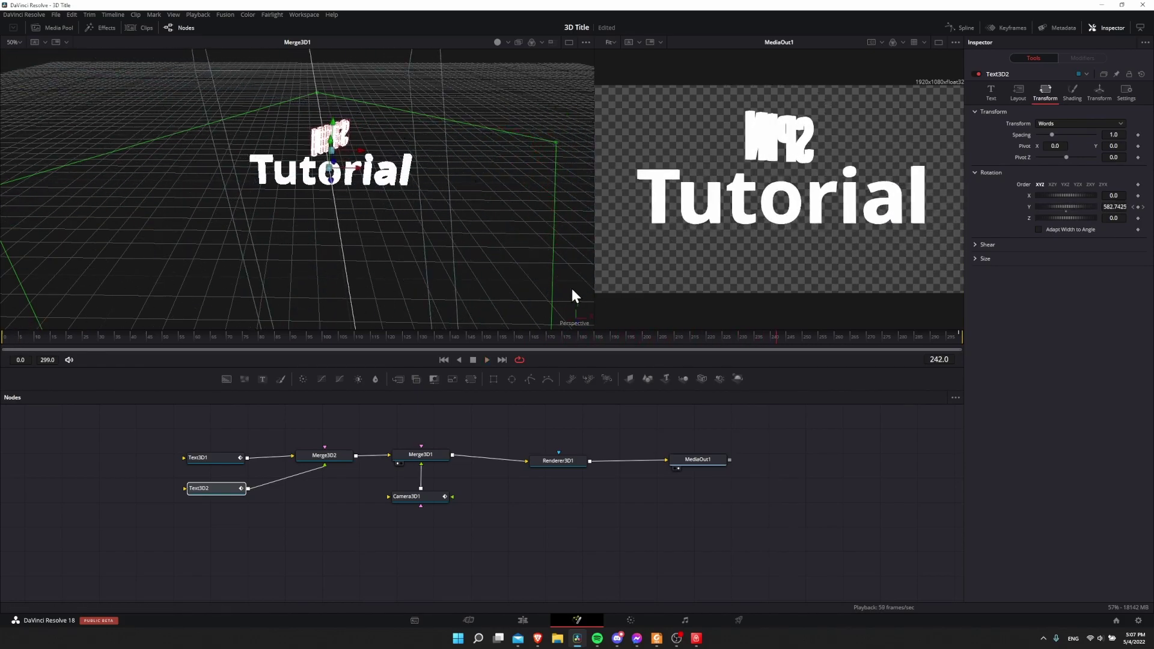
- Return to frame 0, switch Text3D2's transform mode to Characters, and keyframe the Y rotation at 0
left_click(7, 340)
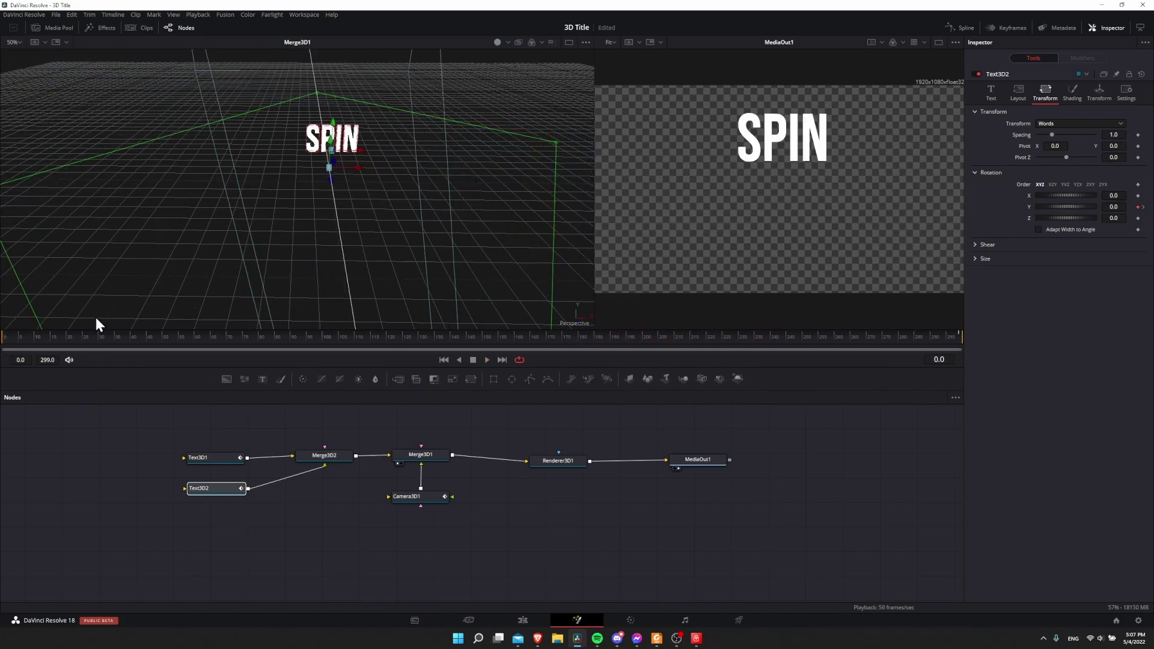
left_click(1059, 123)
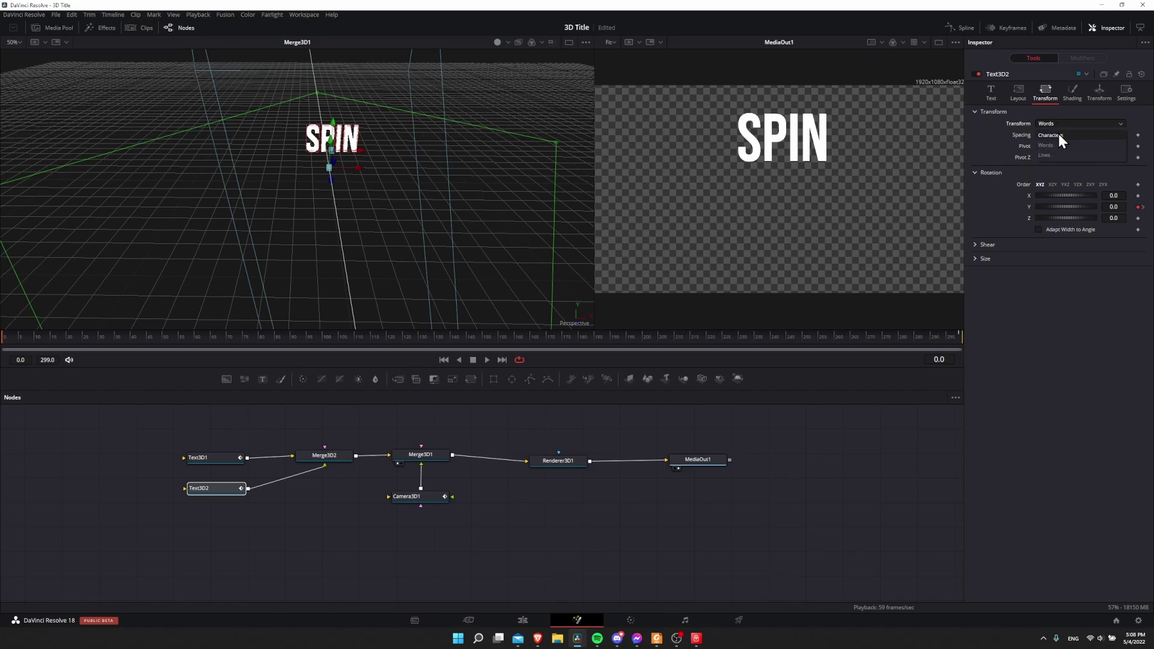
left_click(1058, 136)
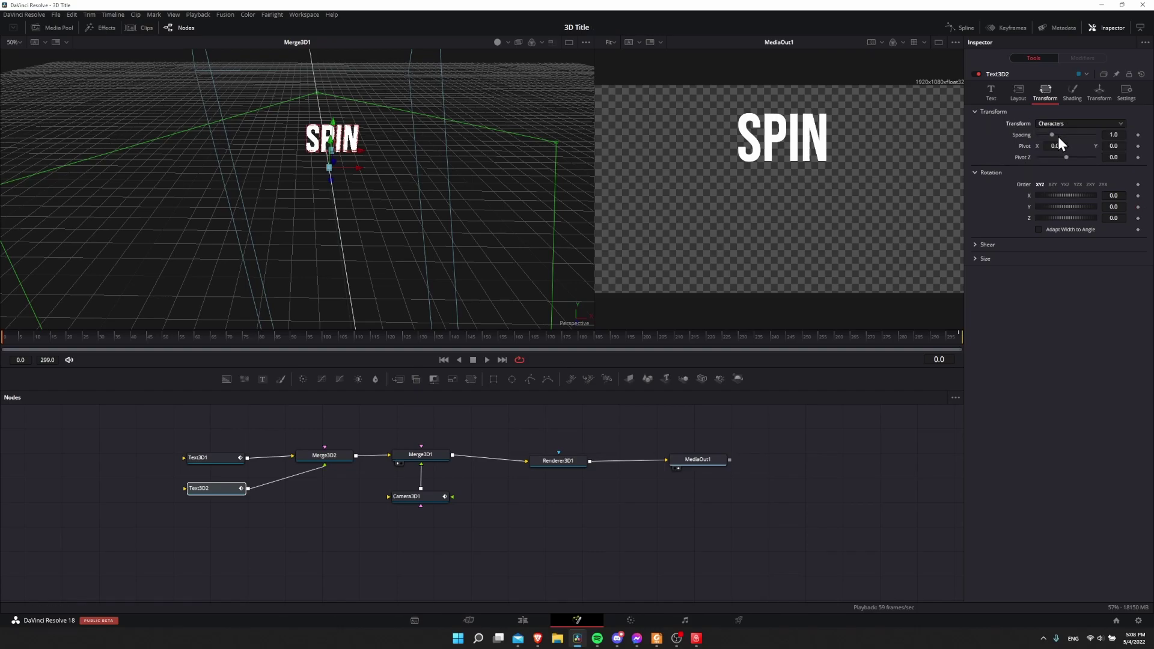
left_click(1138, 207)
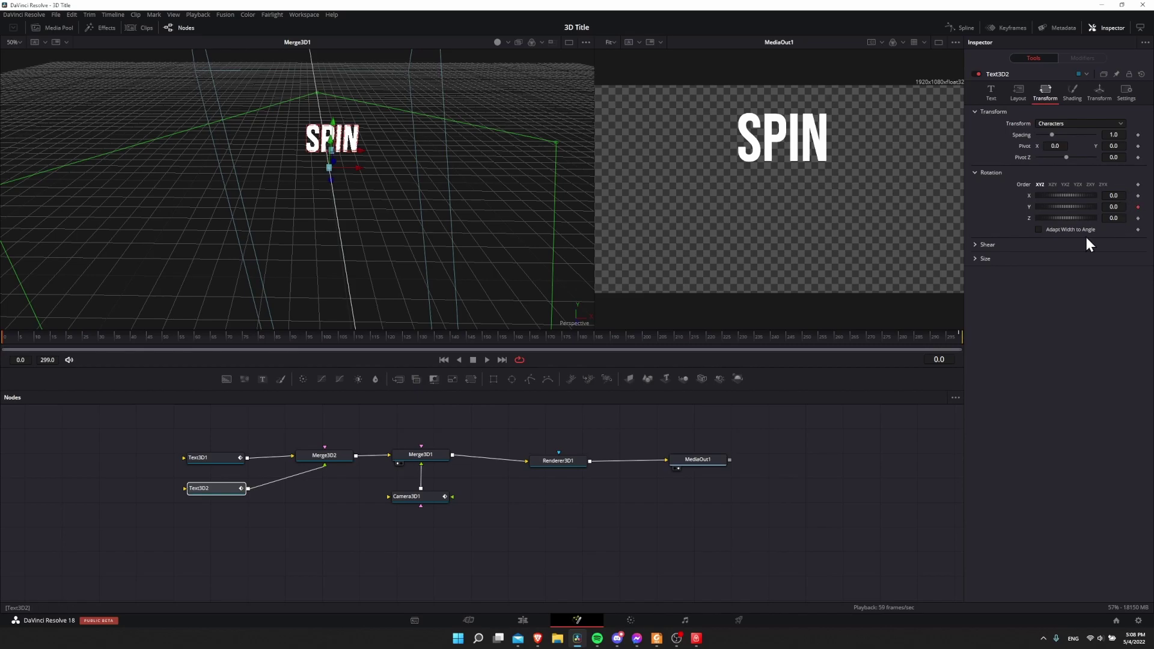
- Set Text3D2's character Y rotation to 1440 at frame 299 and play the spinning letters from frame 0
left_click(960, 340)
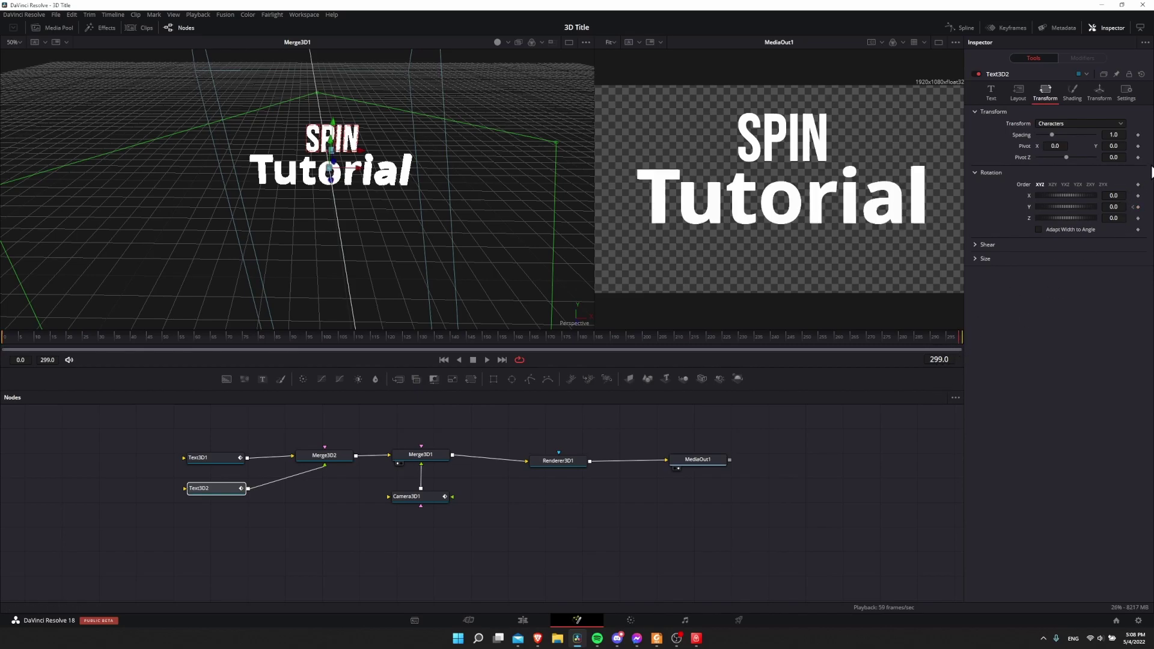
left_click(1116, 206)
type("1440")
key("Tab")
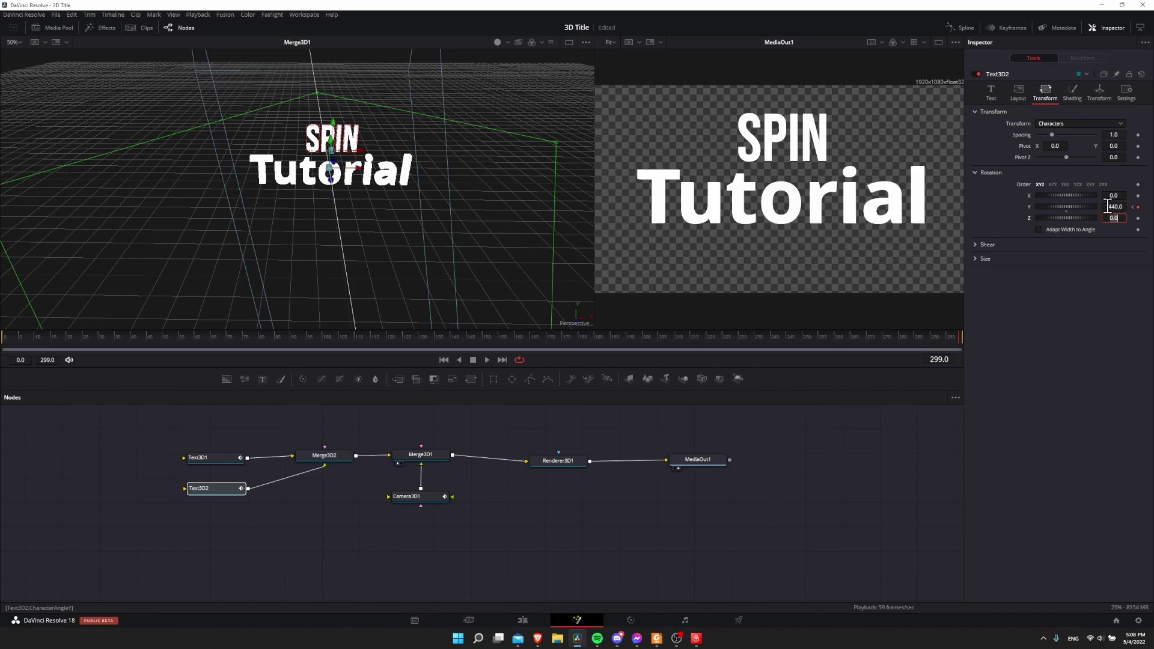
left_click(12, 340)
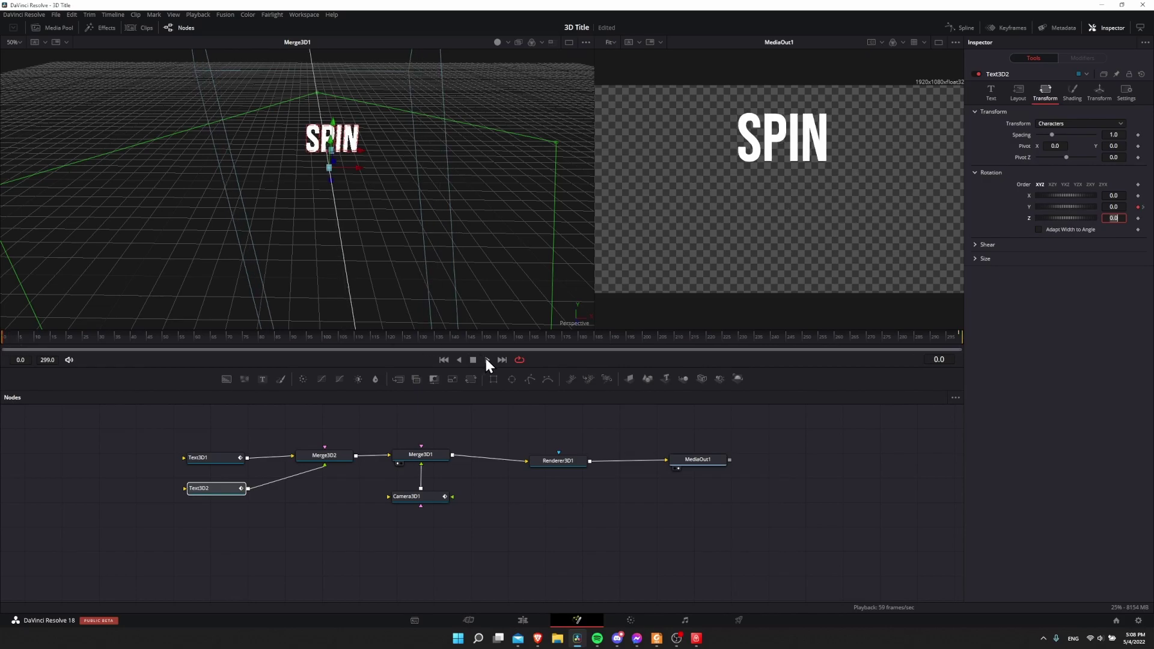
left_click(486, 358)
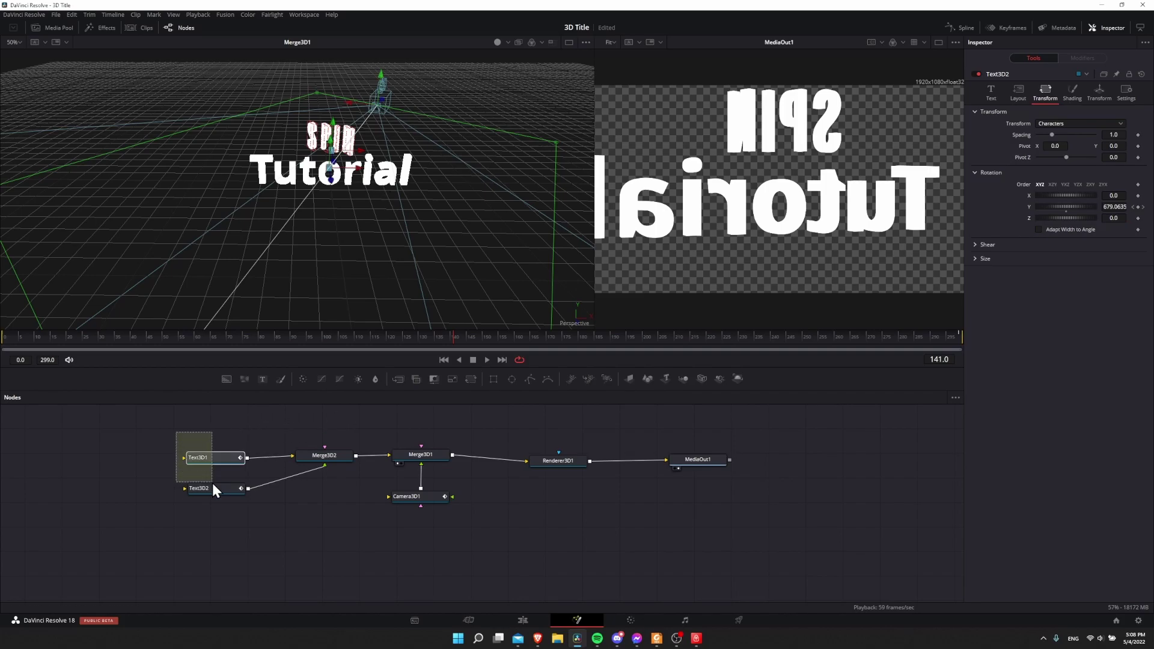
- Move Text3D2 farther from Merge3D2 in the node graph and insert a Merge 3D node between them
left_click_drag(212, 482, 168, 448)
left_click(226, 490)
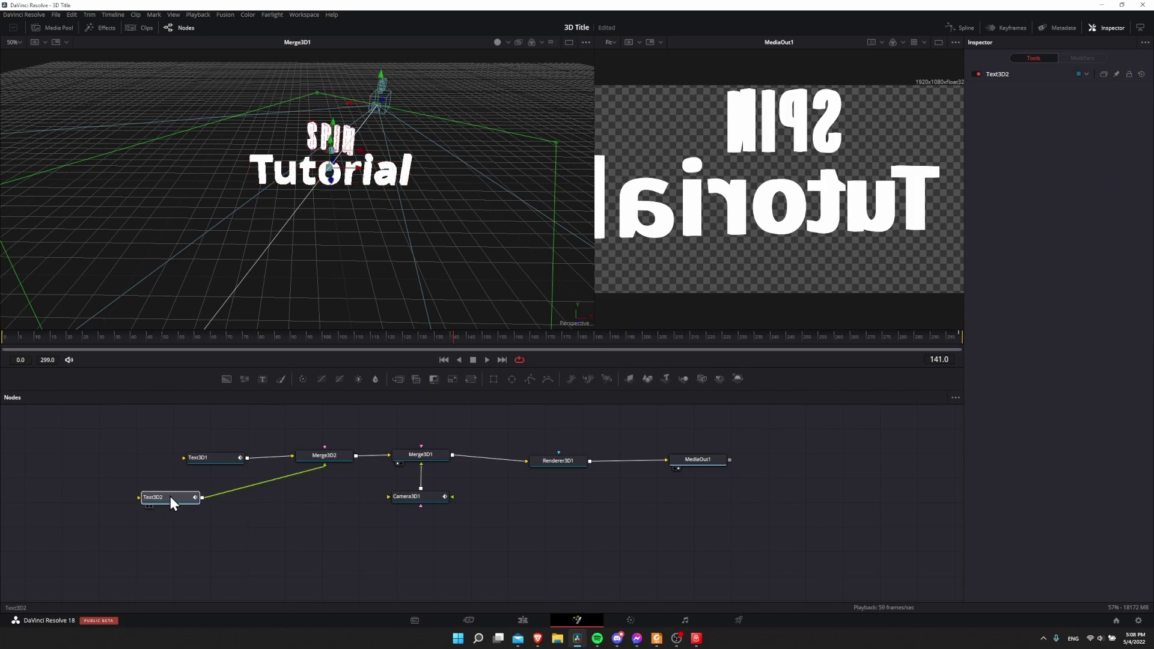
left_click(171, 497)
left_click_drag(167, 500, 160, 500)
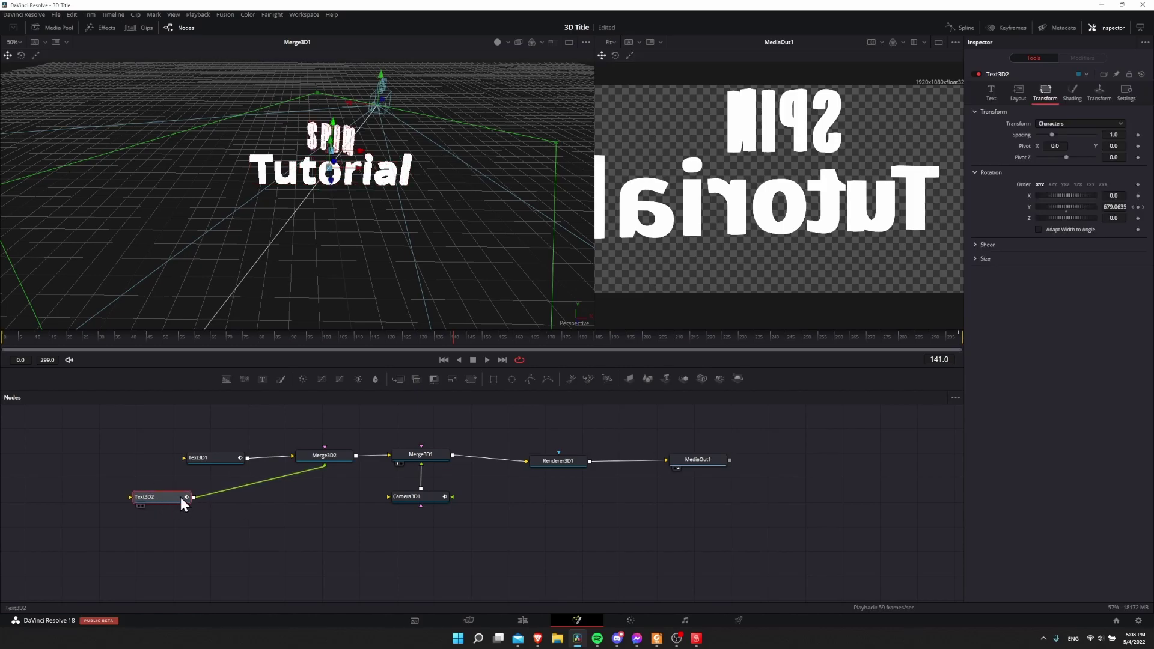
left_click(682, 379)
left_click_drag(255, 505, 280, 516)
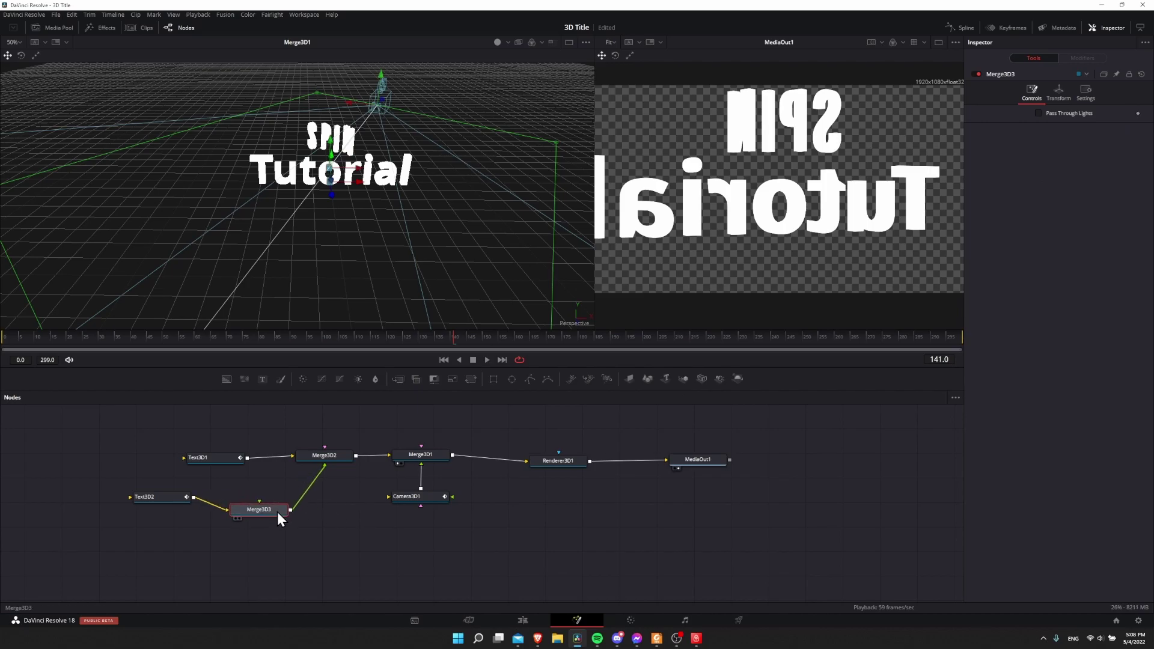
- Add a Shape 3D node feeding Merge3D3 and set its shape to Cube
left_click(647, 379)
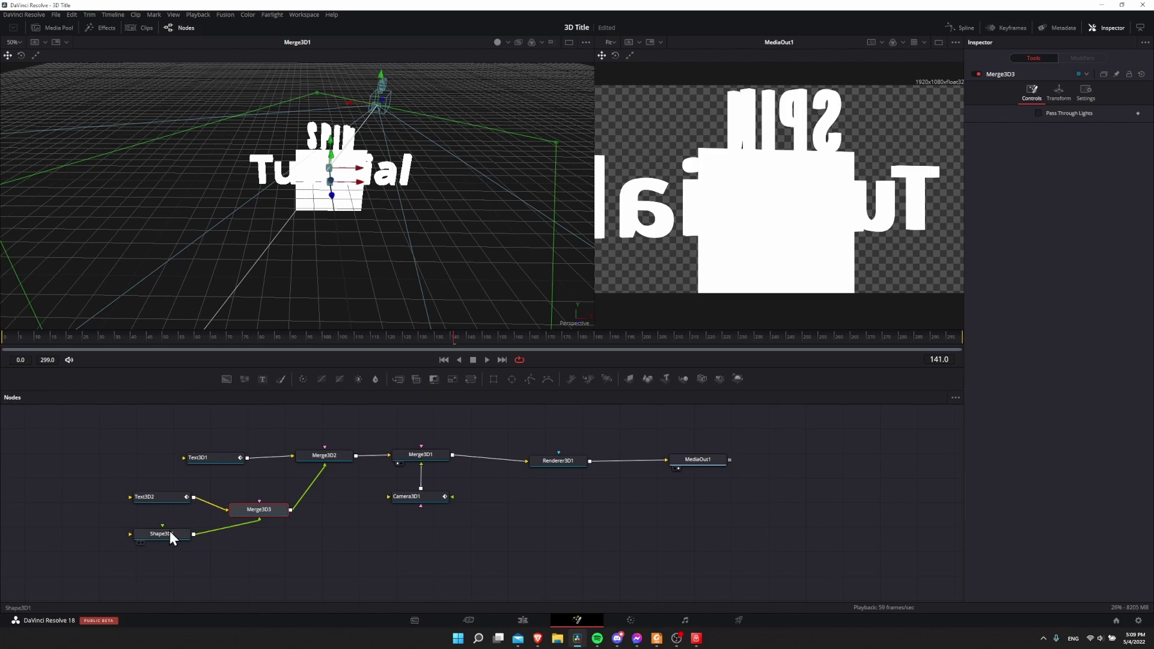
left_click_drag(176, 539, 176, 536)
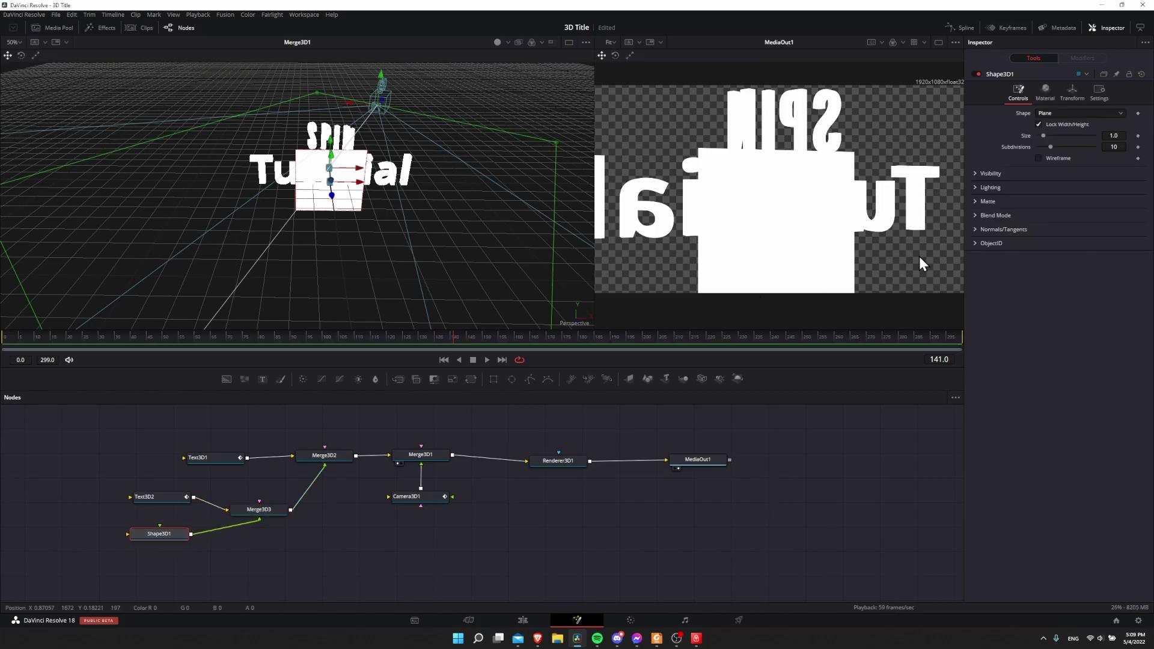
left_click(1053, 113)
left_click(1052, 131)
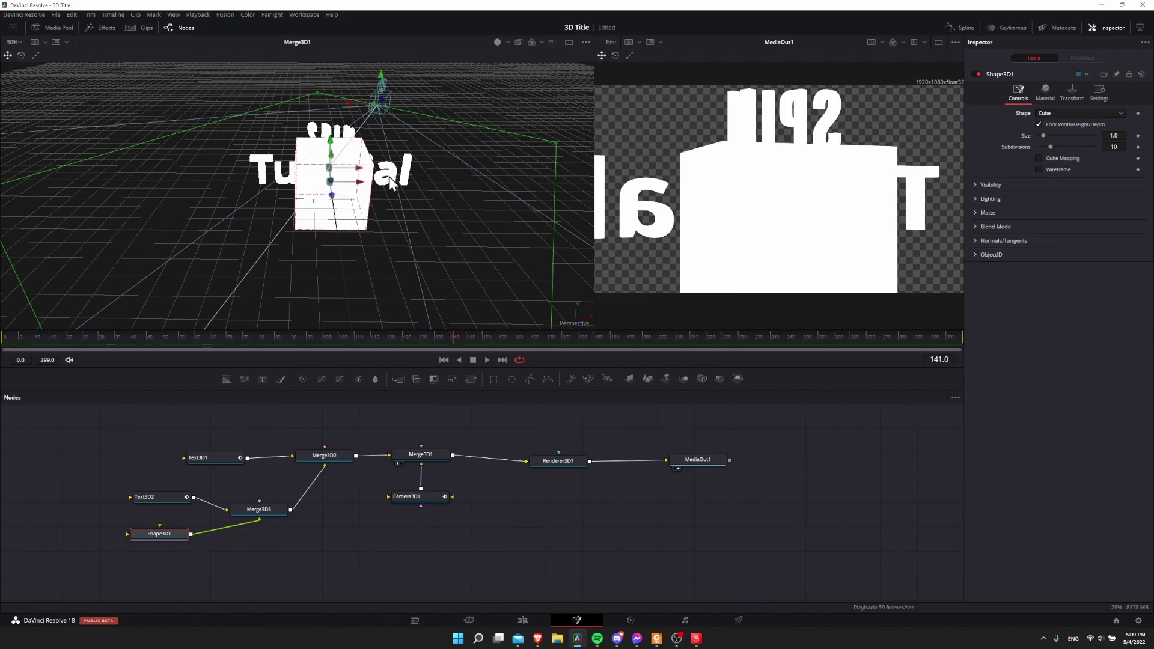
- Enlarge the cube to size 3.15 and lower it beneath the Tutorial text
left_click_drag(388, 177, 413, 182)
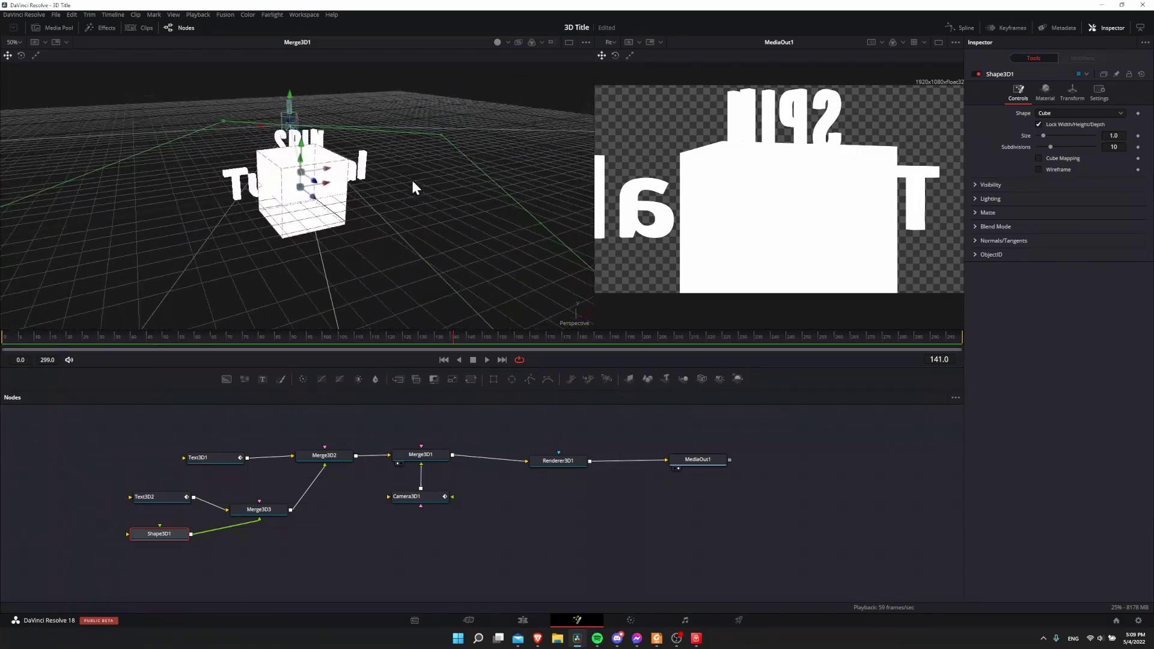
left_click_drag(301, 174, 300, 214)
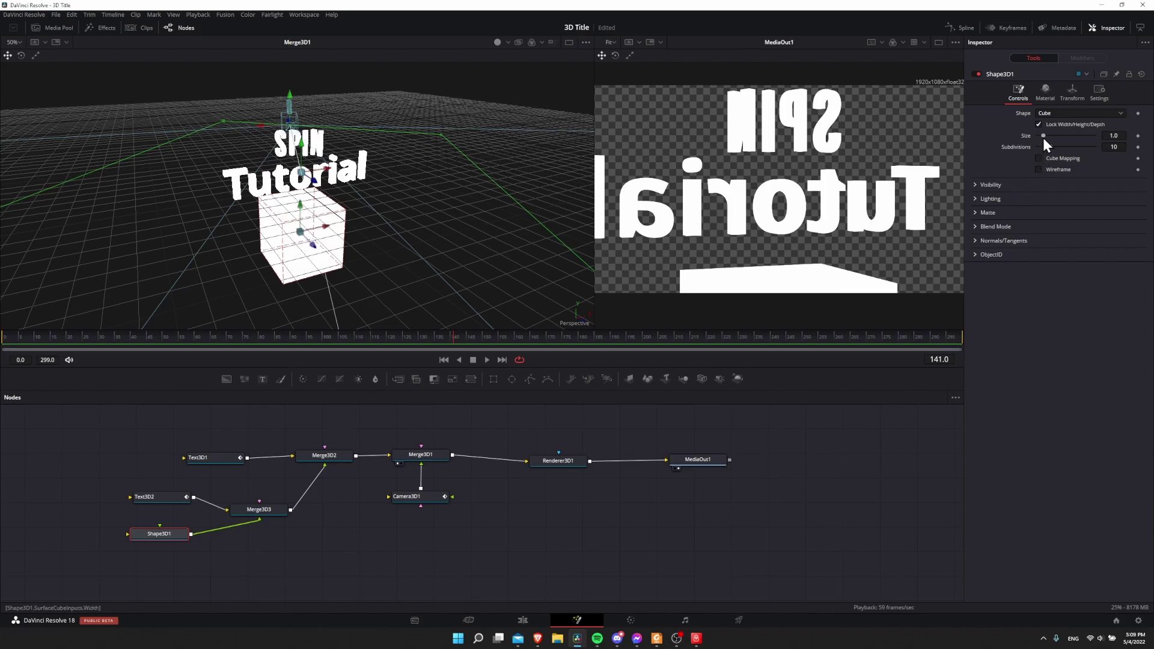
left_click_drag(1044, 135, 1055, 135)
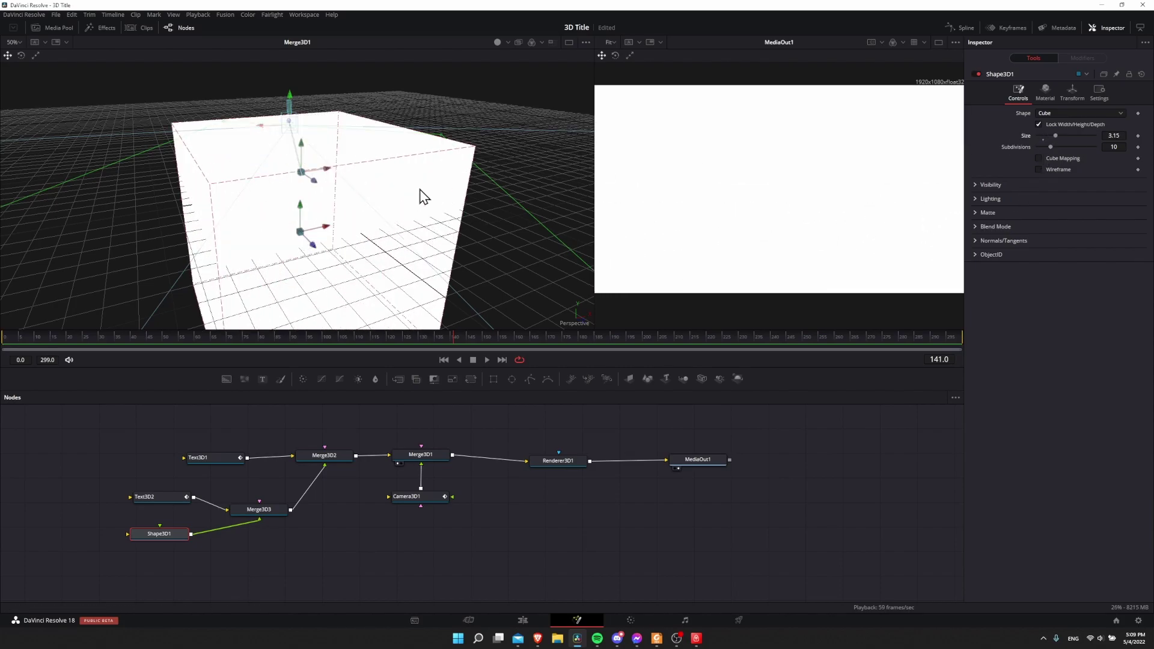
left_click_drag(300, 210, 314, 259)
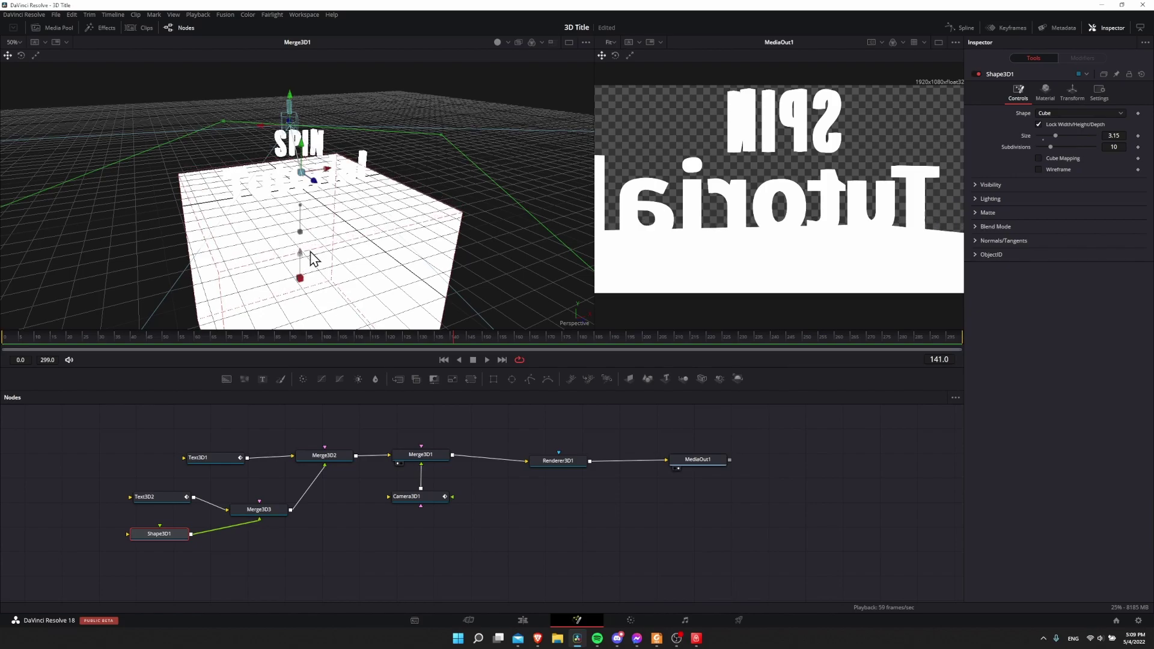
left_click_drag(412, 211, 491, 188)
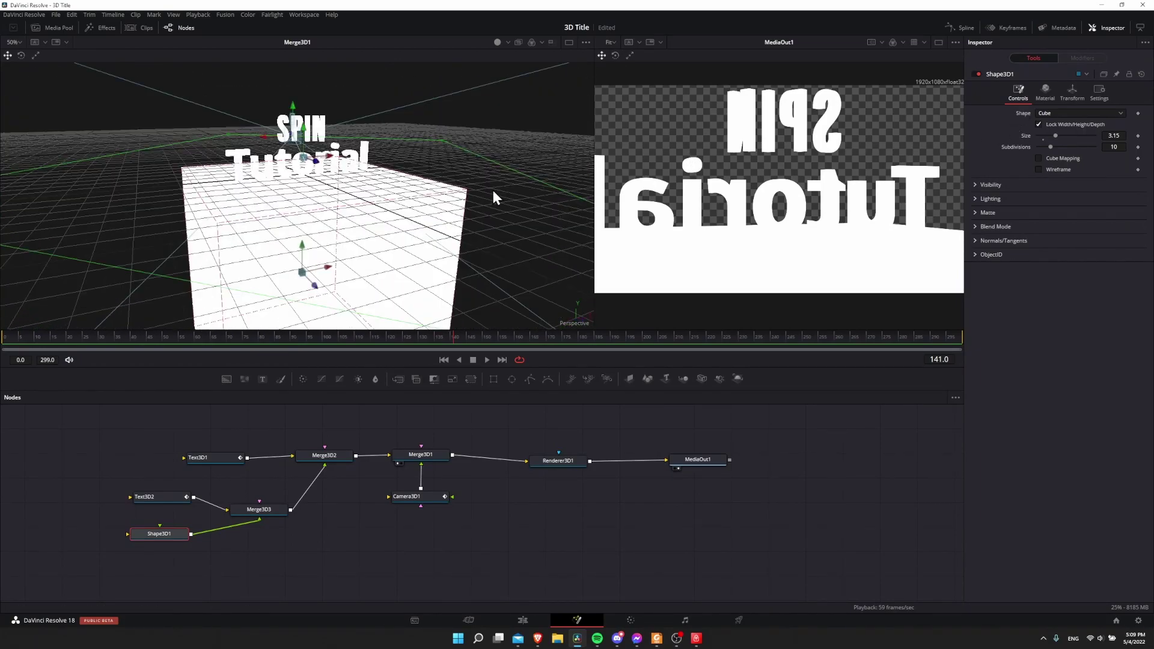
- Set the cube's diffuse material color to dark blue #00007f
left_click(1052, 100)
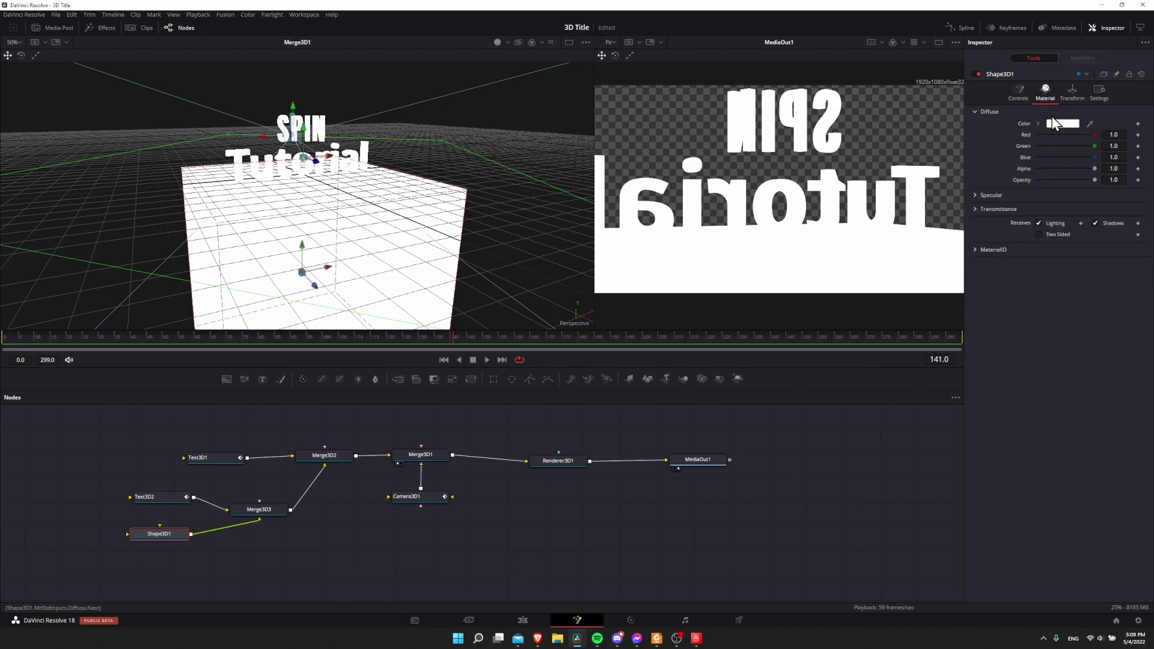
left_click(1070, 124)
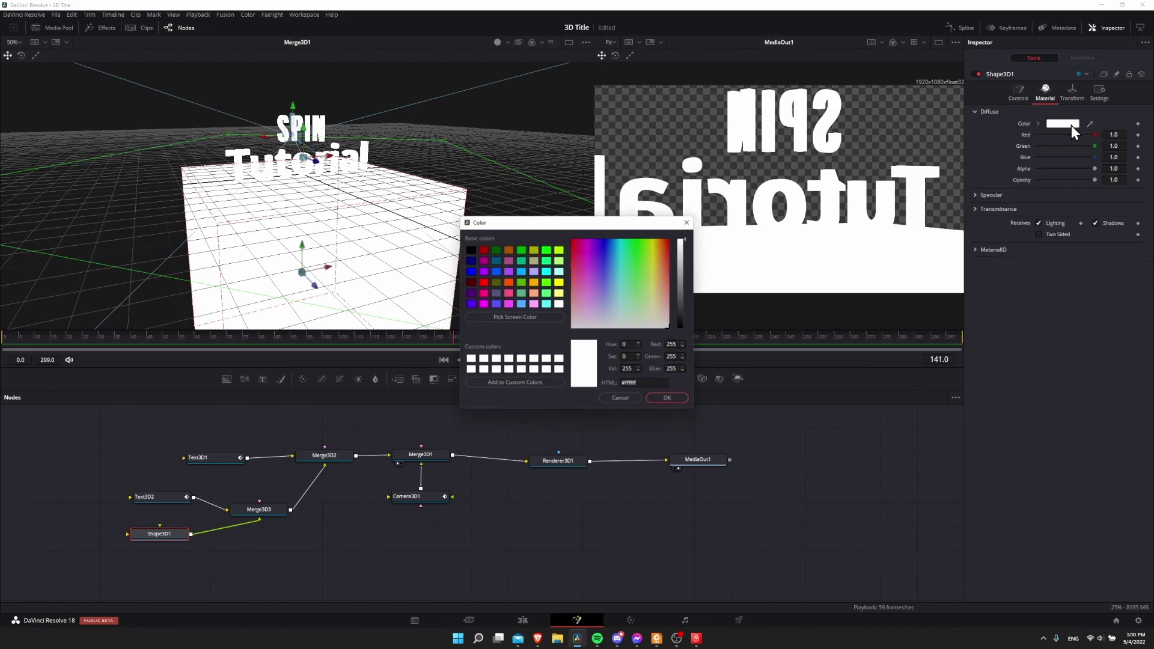
left_click(471, 260)
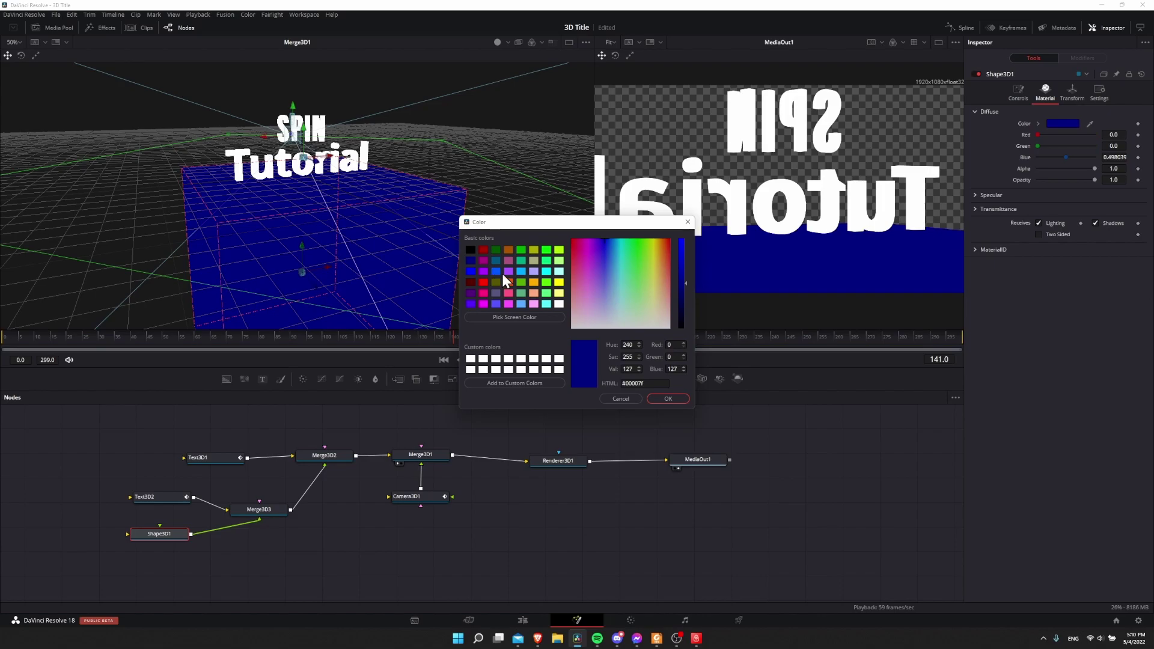
left_click(667, 398)
- Set the shading material color of the Tutorial text to orange #ff5500
left_click(298, 170)
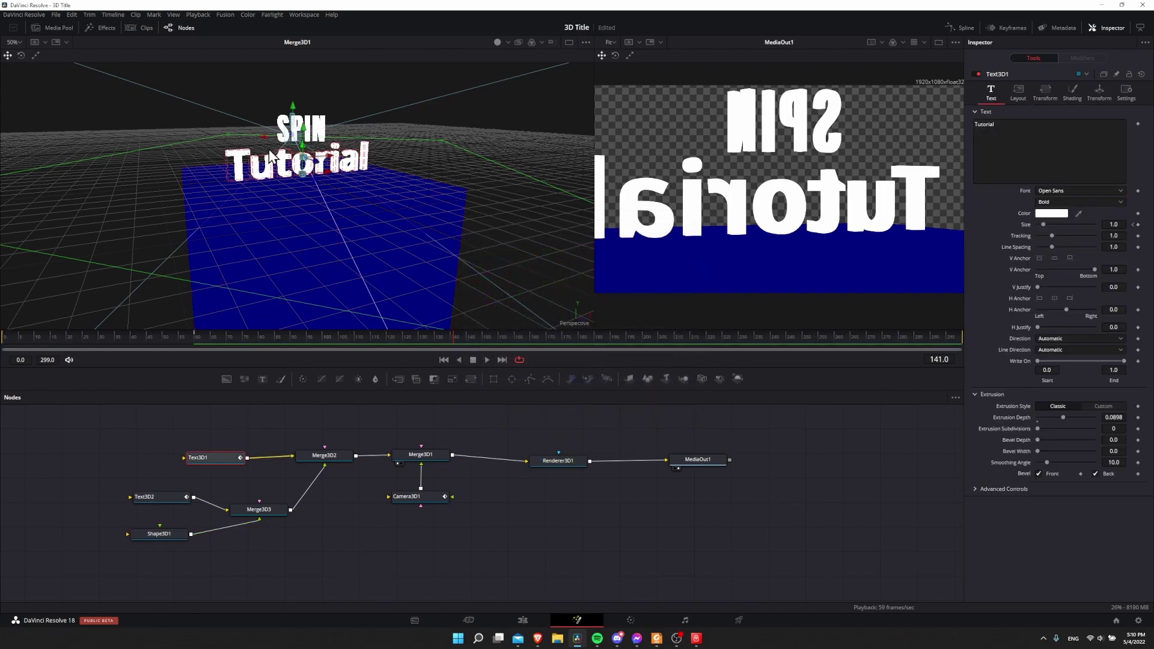
left_click(1071, 92)
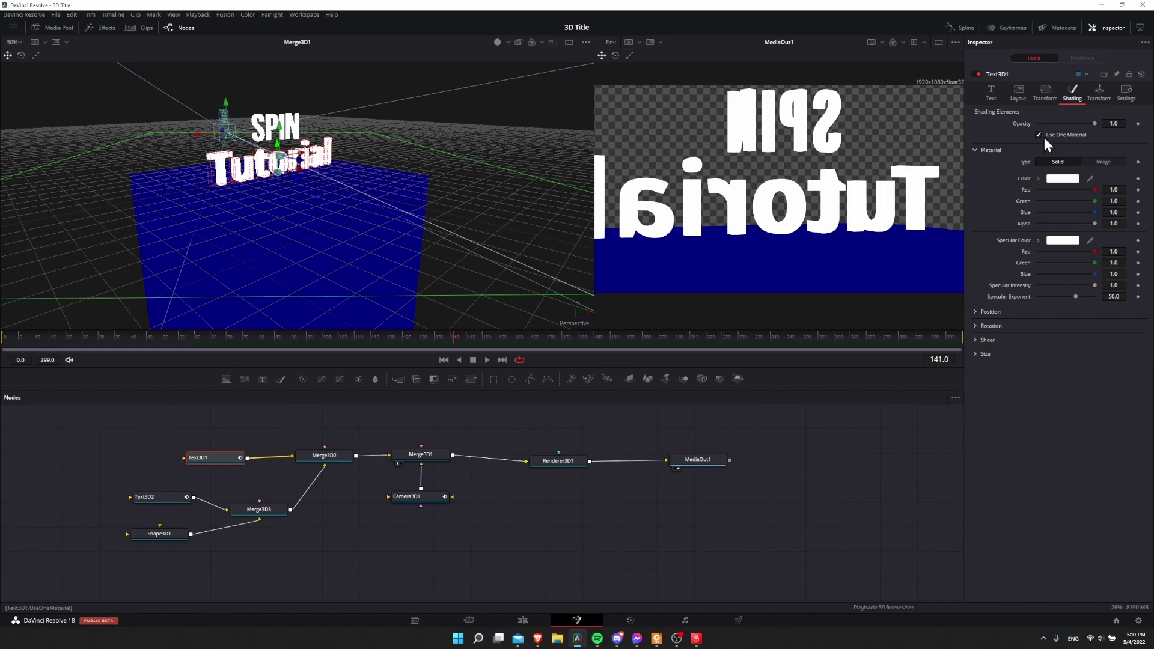
left_click(1060, 179)
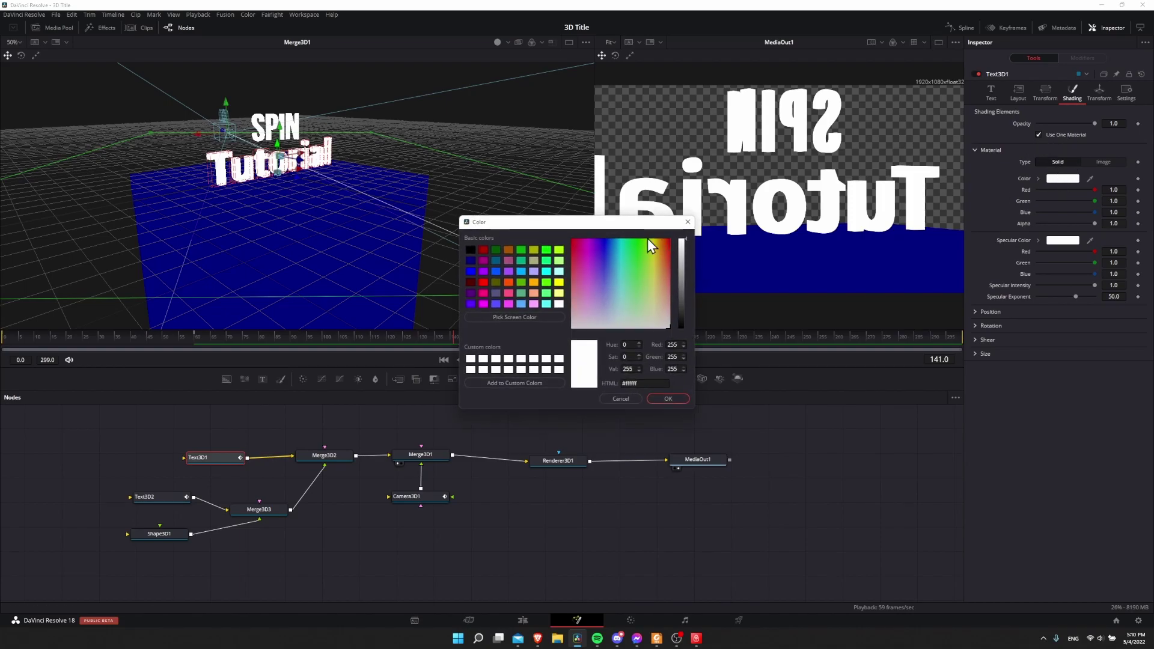
left_click(508, 282)
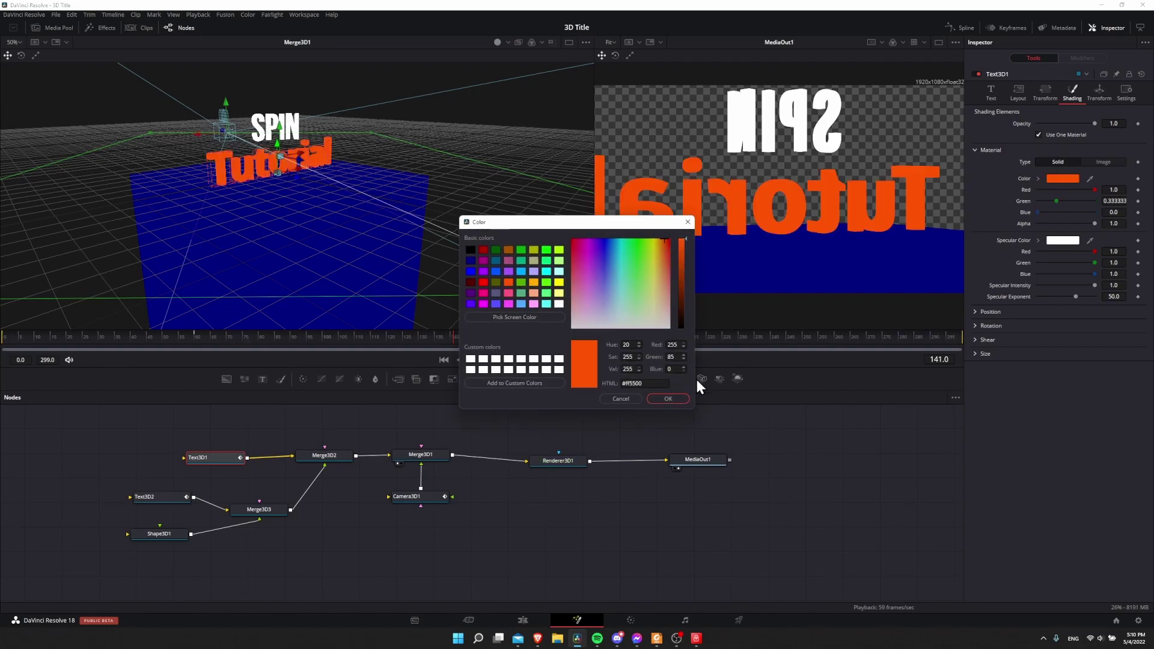
left_click(679, 398)
left_click_drag(265, 209, 195, 183)
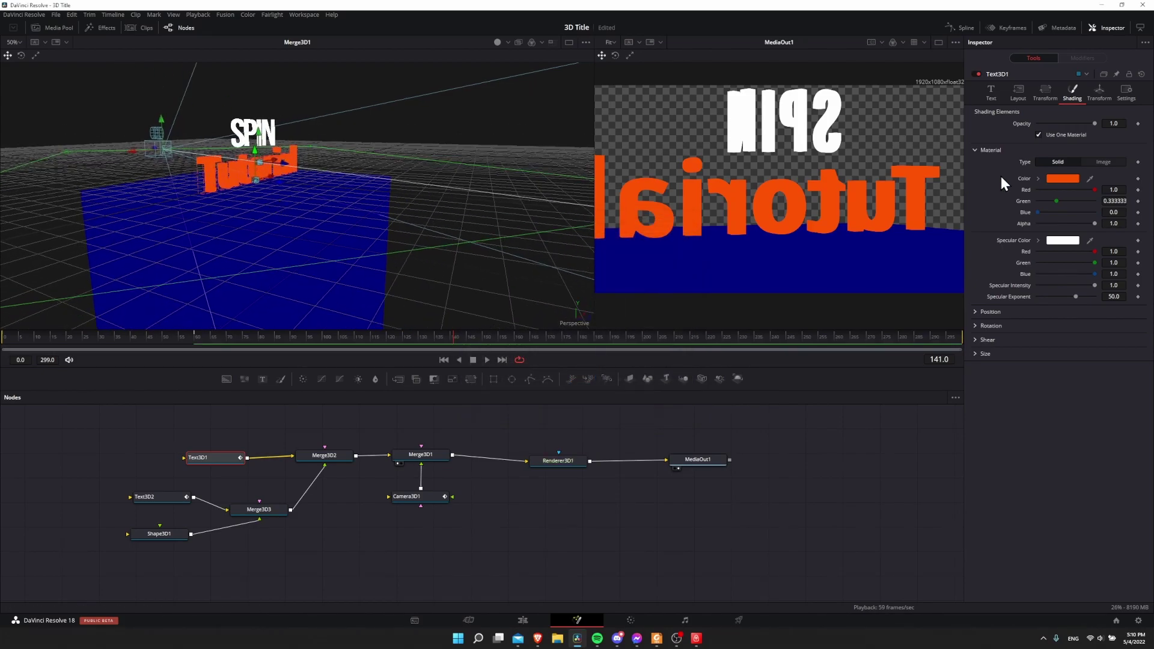
- Turn off Use One Material for the Tutorial text and color its bevel material black
left_click(1039, 134)
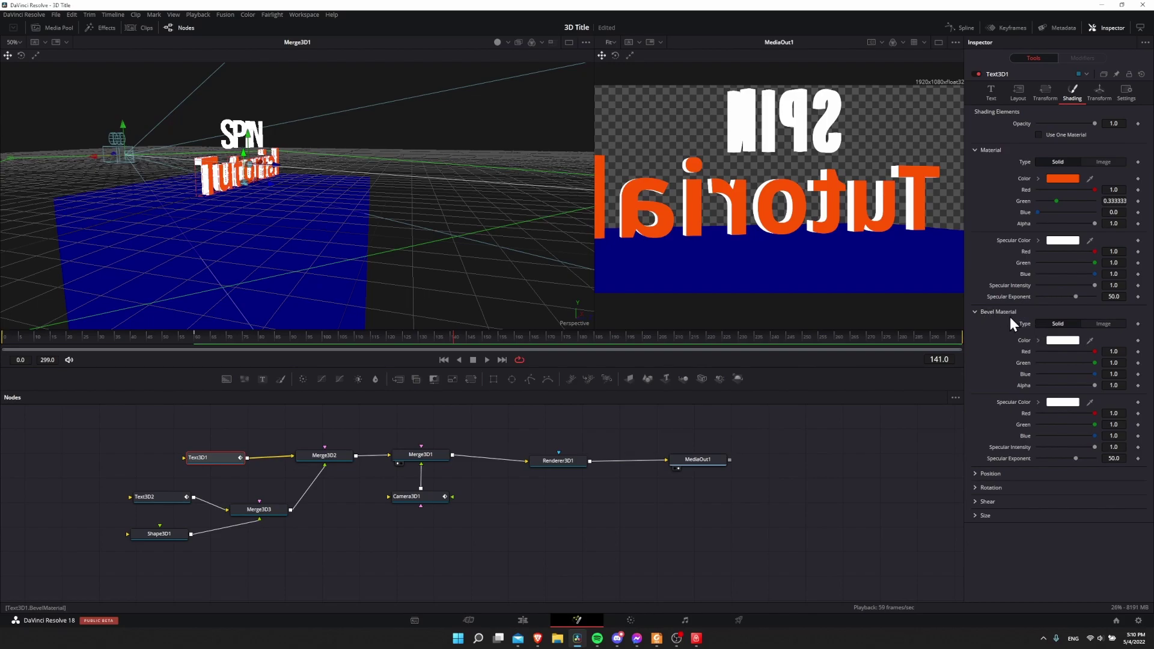
left_click_drag(323, 175, 528, 191)
left_click(1062, 340)
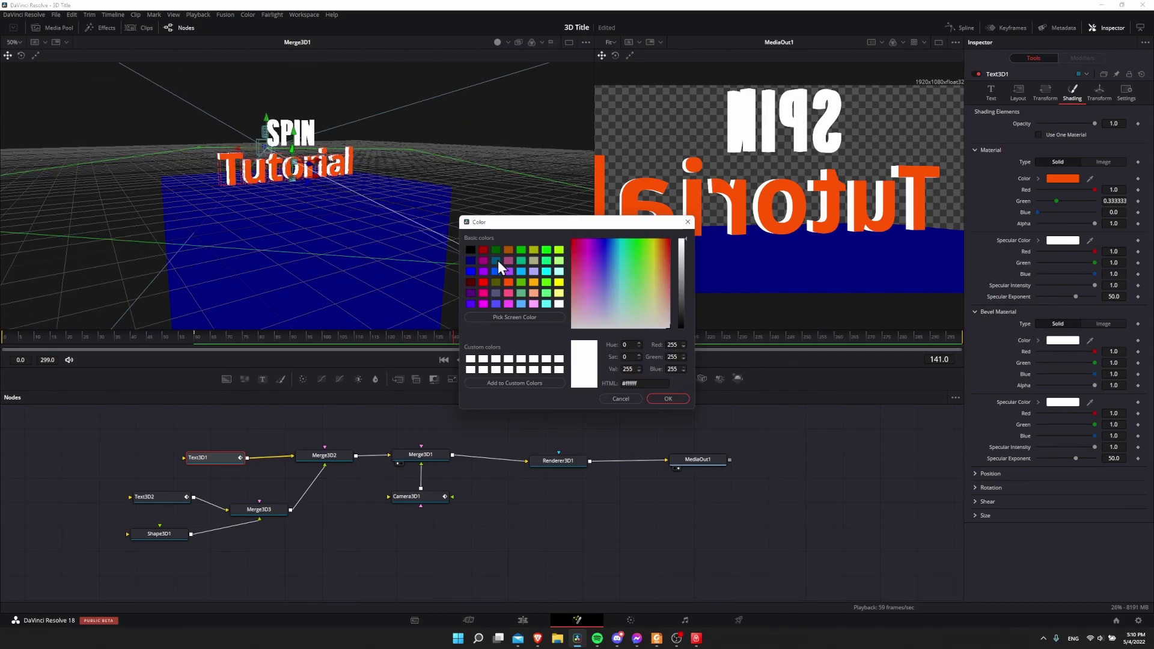
left_click(470, 250)
left_click(680, 398)
- Turn off Use One Material for the SPIN text and set its main material color to cyan
left_click_drag(336, 186, 269, 137)
left_click(270, 135)
left_click(1072, 92)
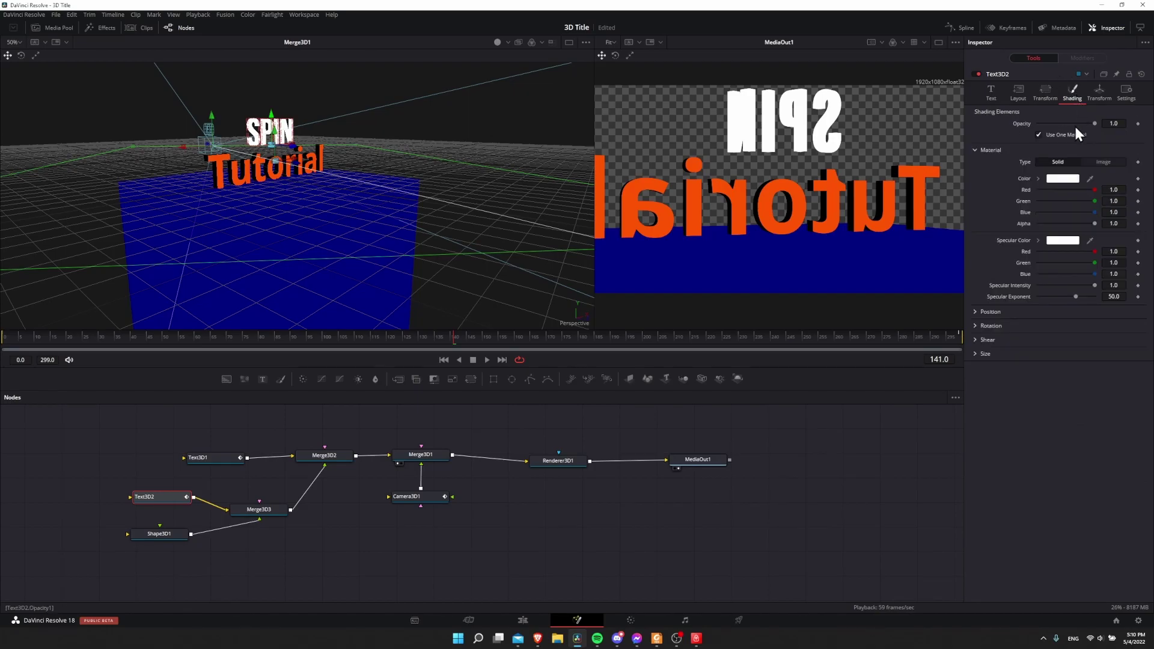
left_click(1039, 135)
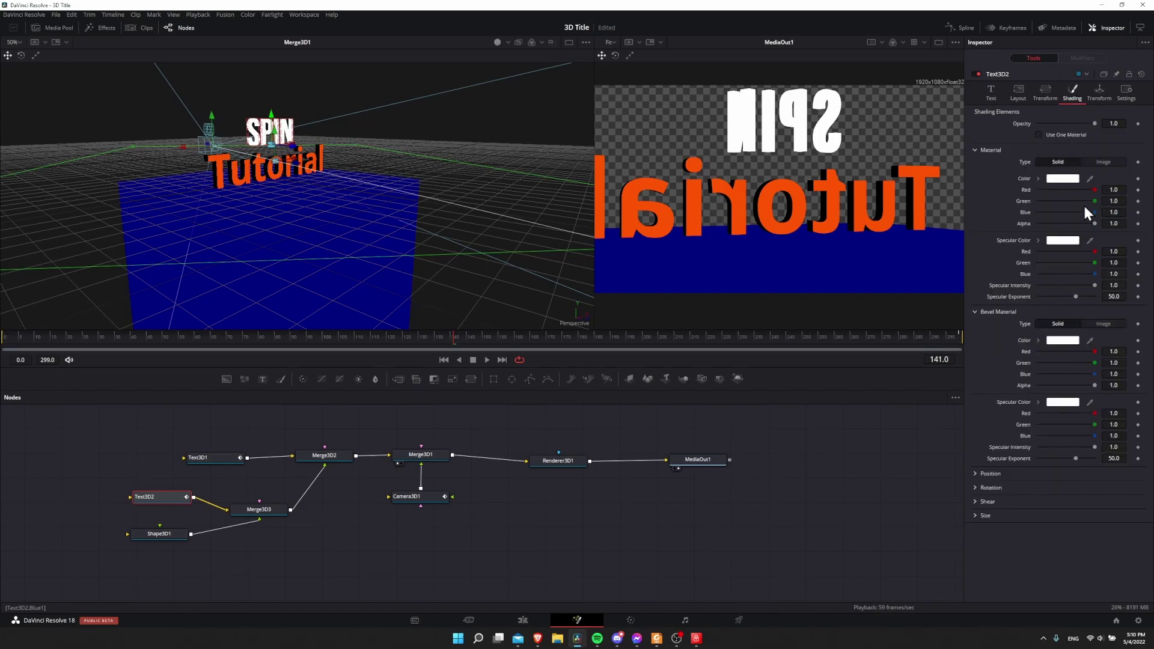
left_click(1066, 175)
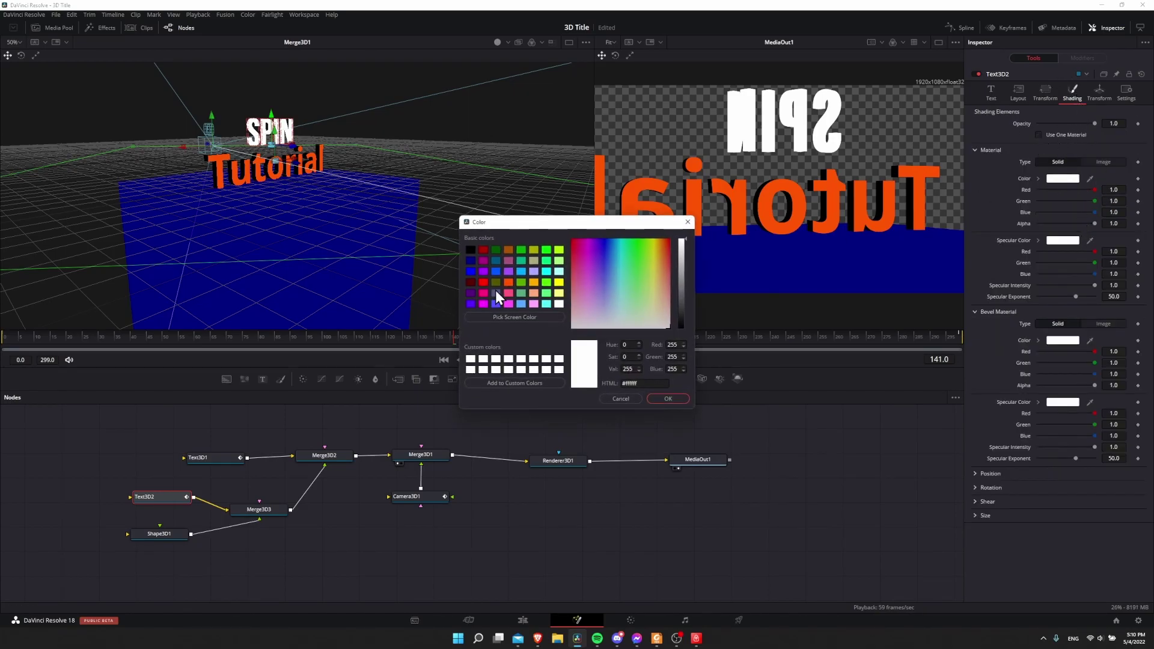
left_click(546, 282)
left_click(668, 399)
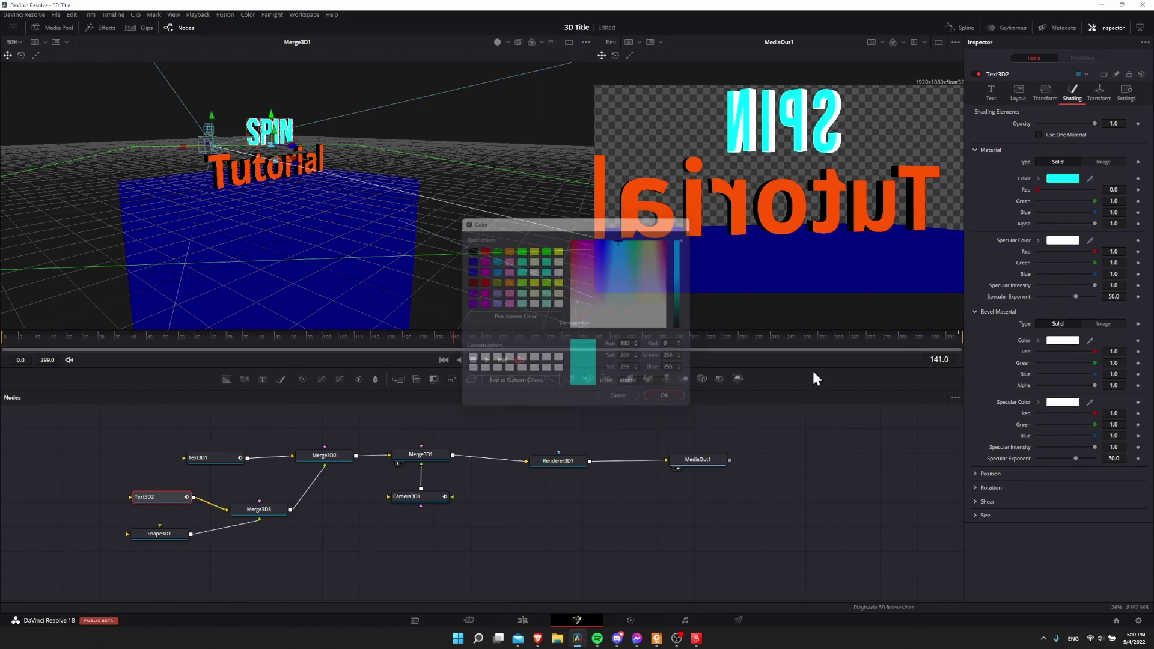
- Set the SPIN text's bevel material color to dark red #aa0000
left_click(1066, 340)
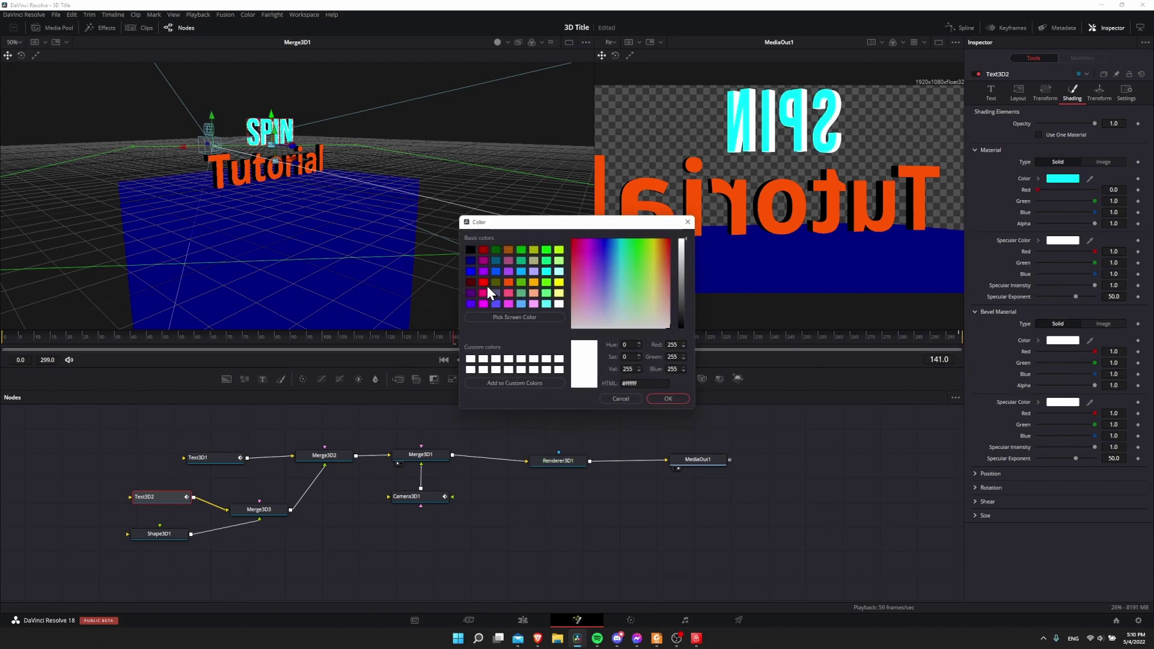
left_click(483, 249)
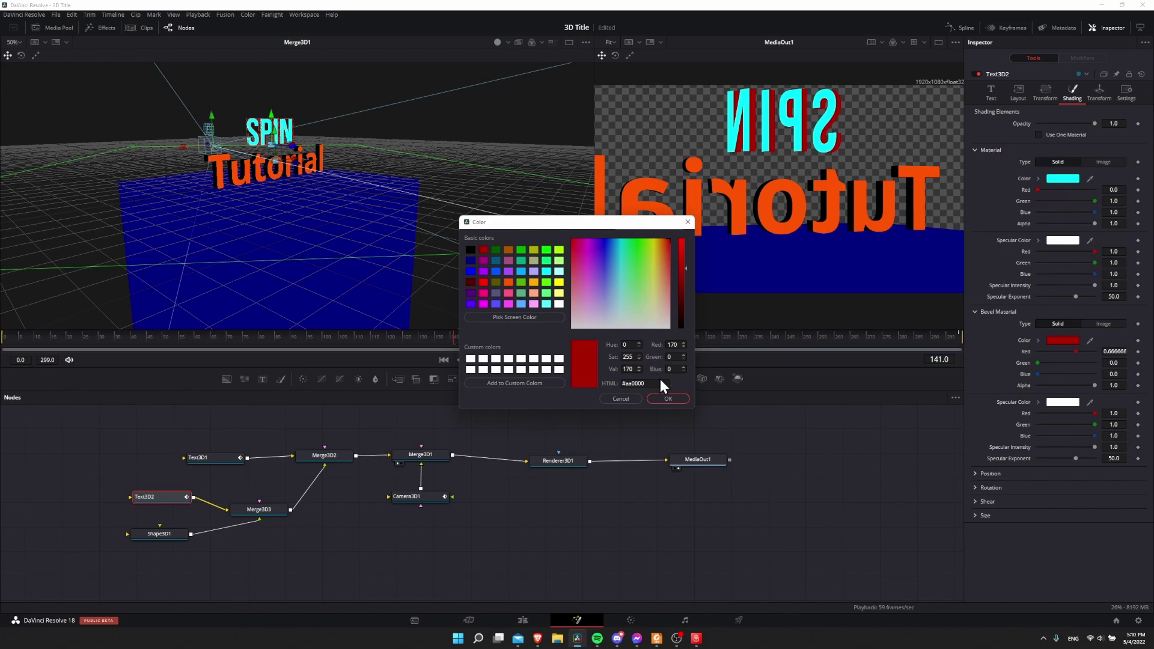
left_click(667, 398)
left_click_drag(535, 327, 367, 222)
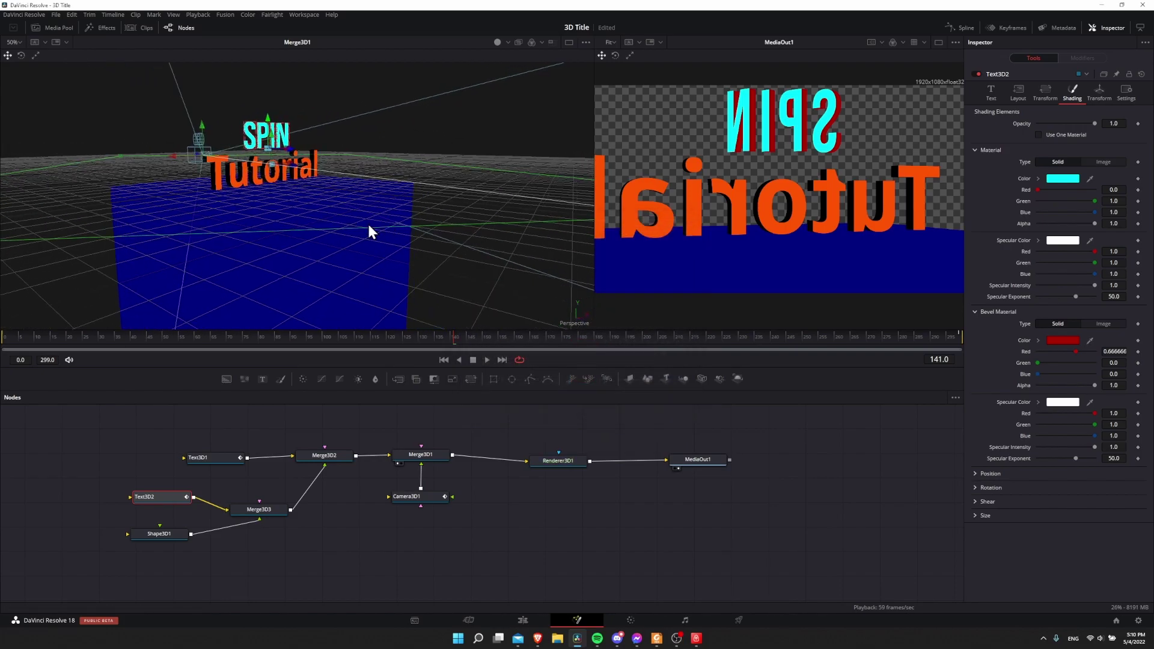
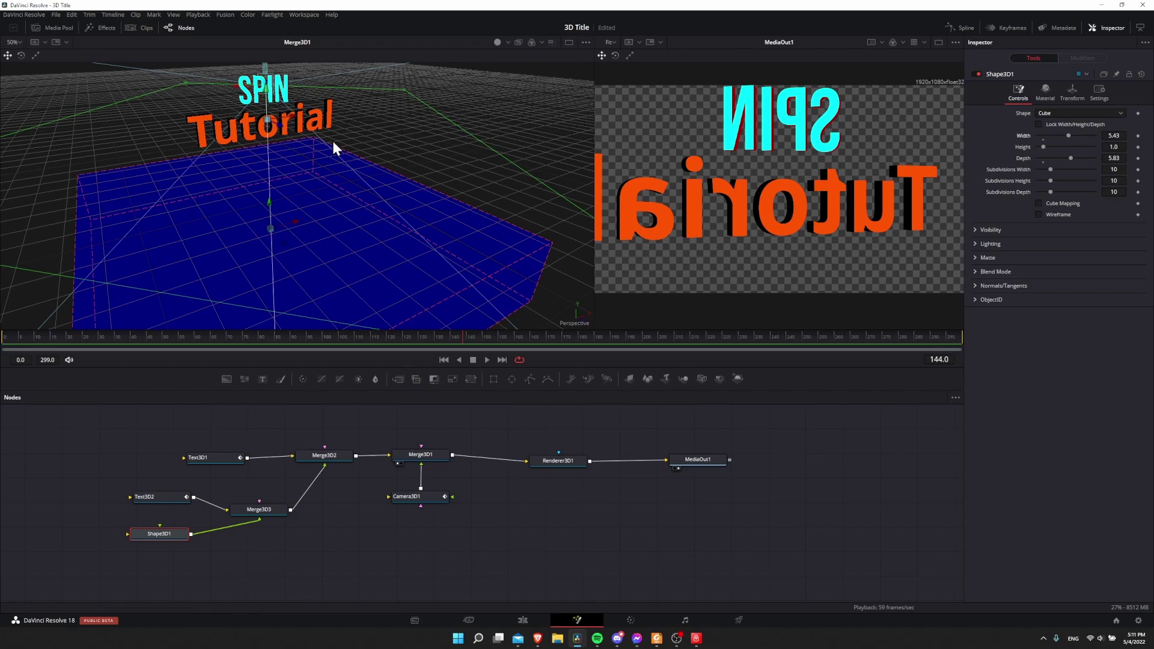
- Raise the blue cube to just beneath the Tutorial text and set its width to 7.09 and depth to 7.87
left_click_drag(269, 204, 281, 147)
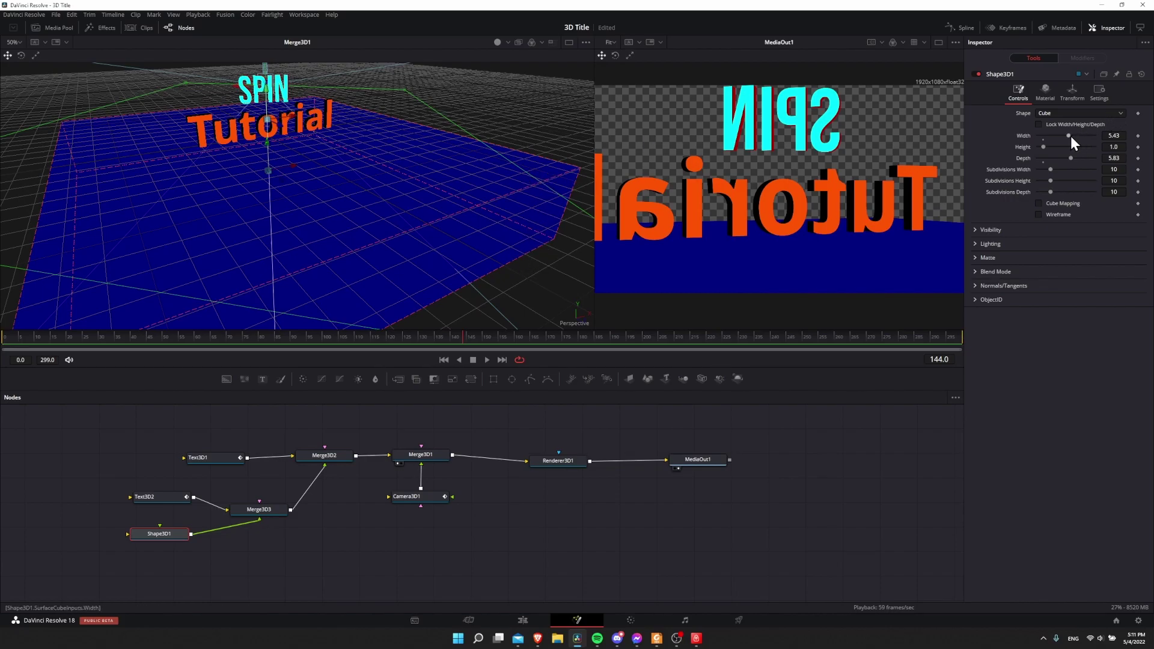
left_click_drag(1070, 135, 1083, 158)
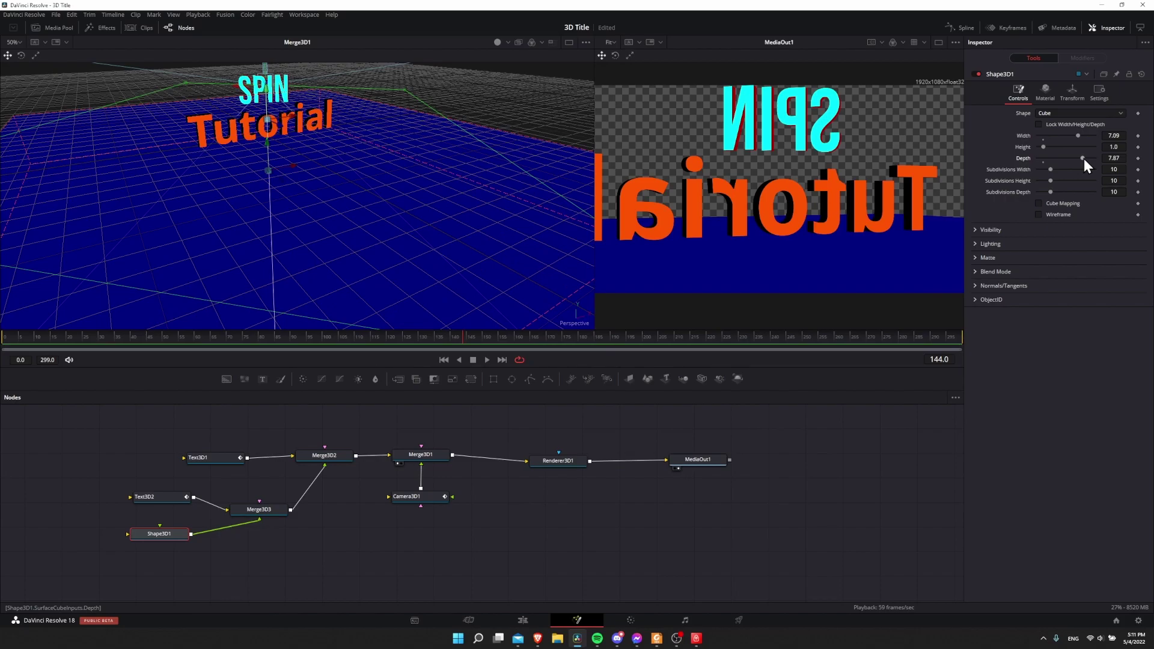
- Enlarge the MediaOut1 viewer and play the animation from frame 0 to review the colored title
key("Home")
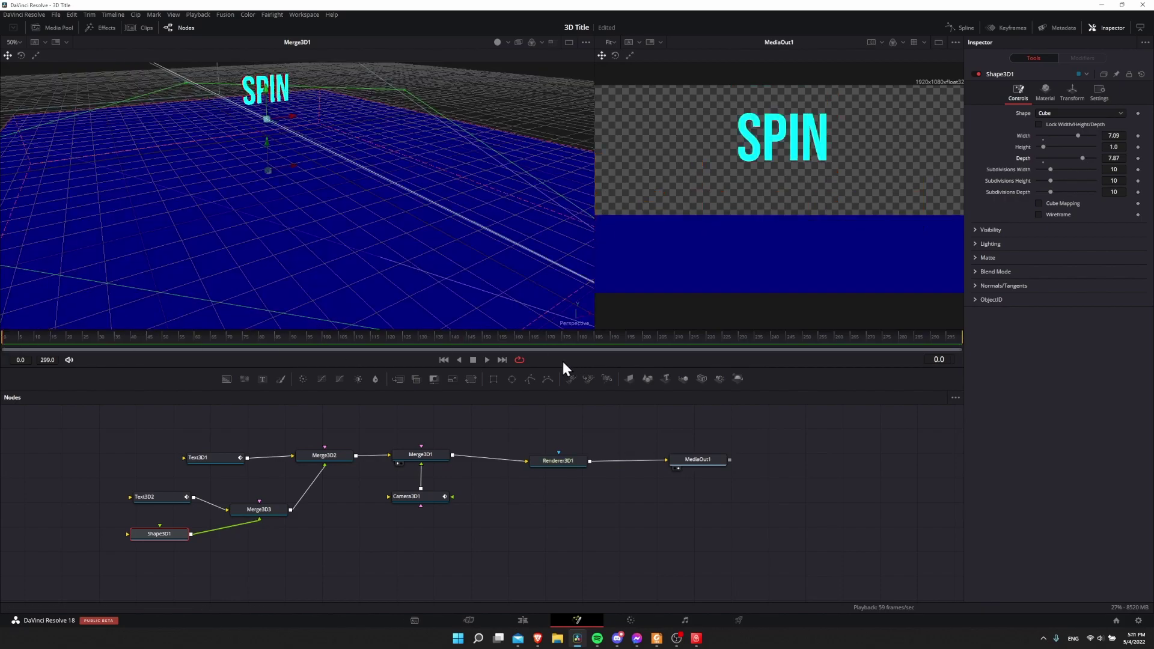
left_click_drag(594, 252, 211, 250)
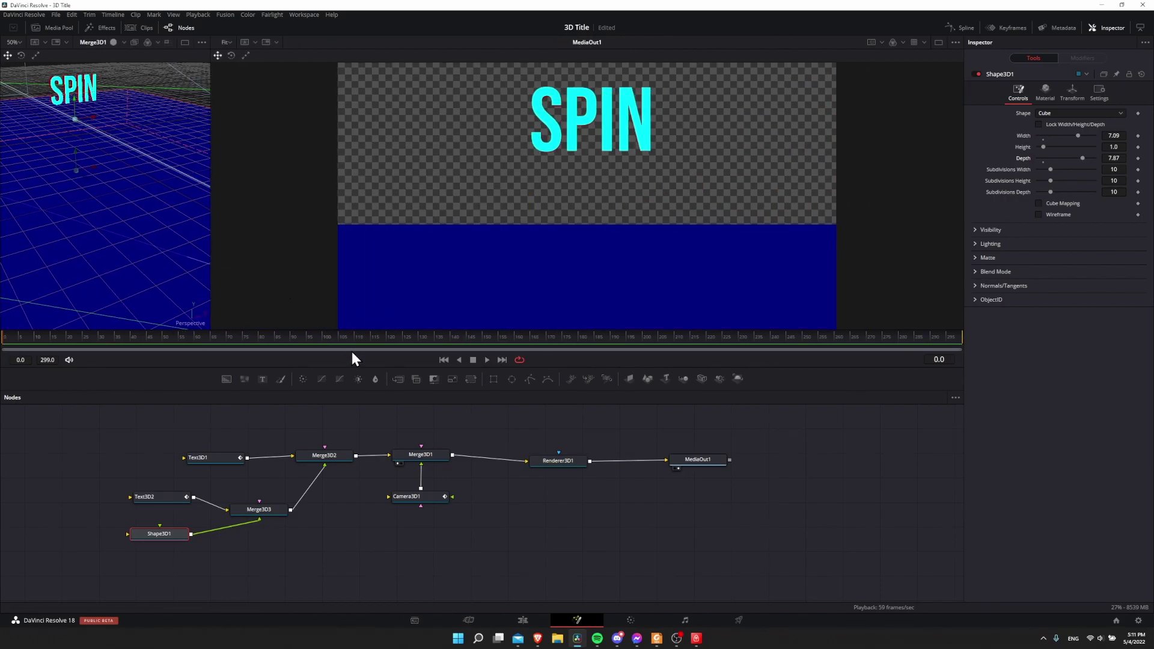
left_click_drag(361, 368, 482, 493)
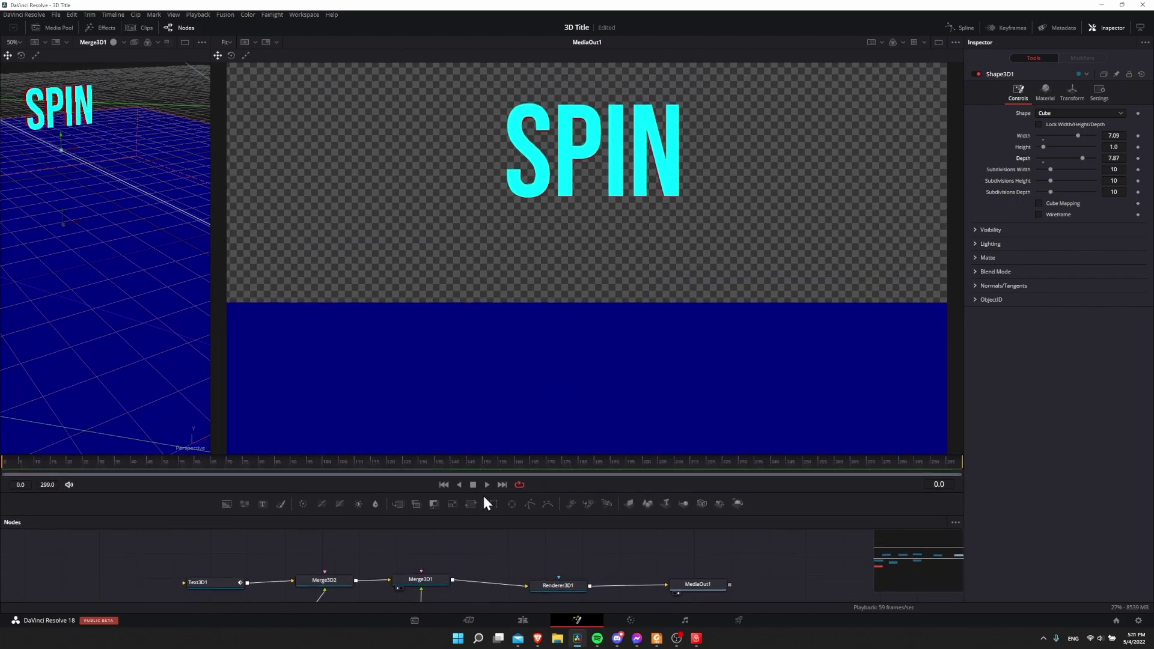
left_click(487, 484)
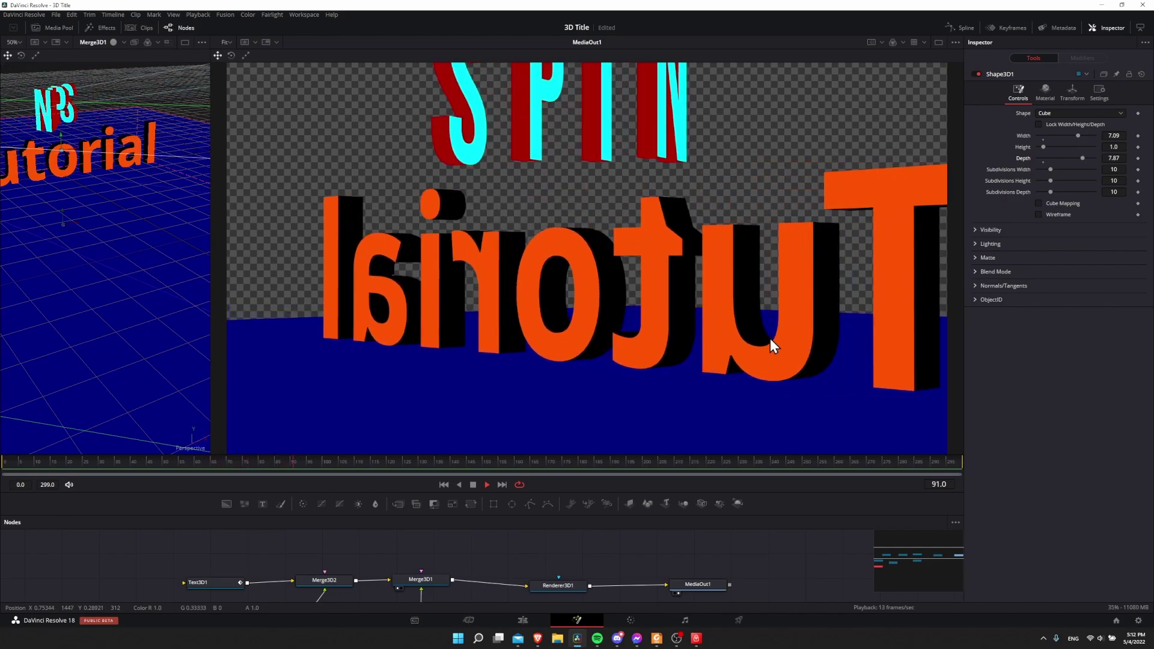
scroll(653, 168, "down", 2)
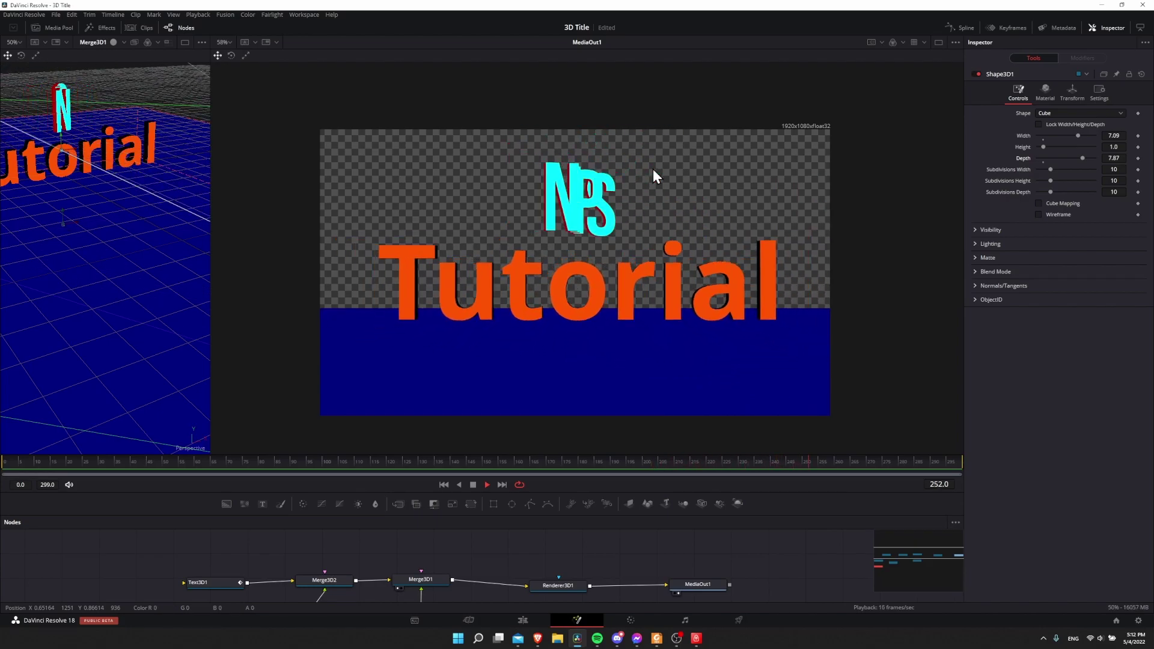
scroll(528, 575, "down", 2)
- Stop playback and widen Camera3D1's angle of view to 21.6
left_click(414, 567)
key("space")
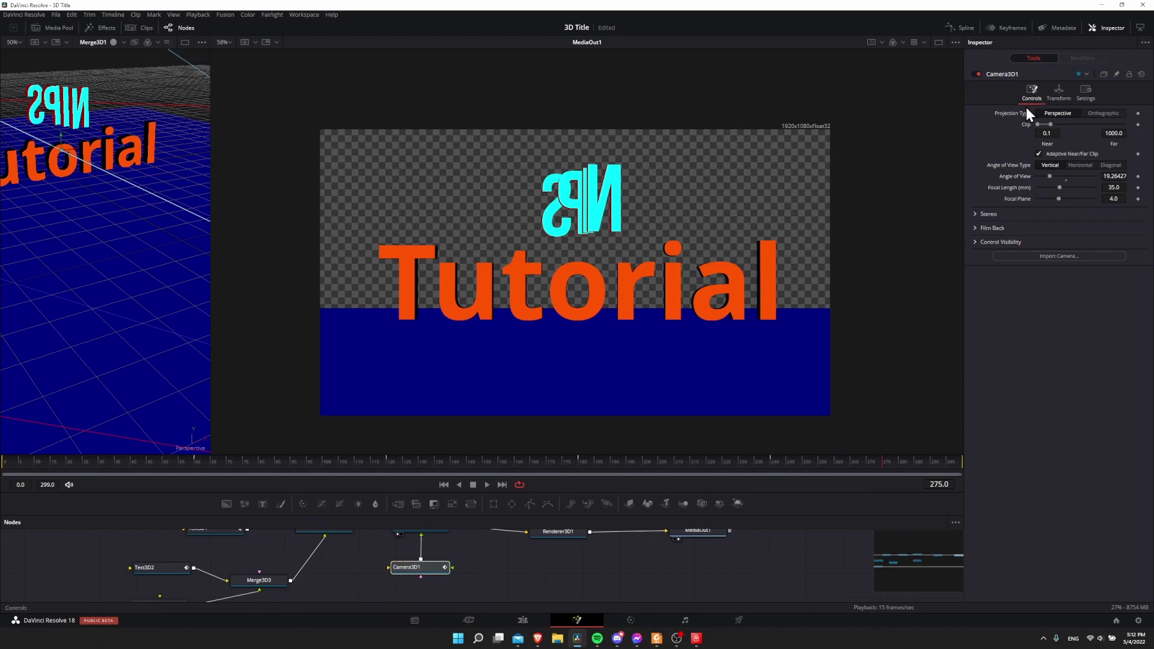
left_click_drag(1051, 176, 1052, 178)
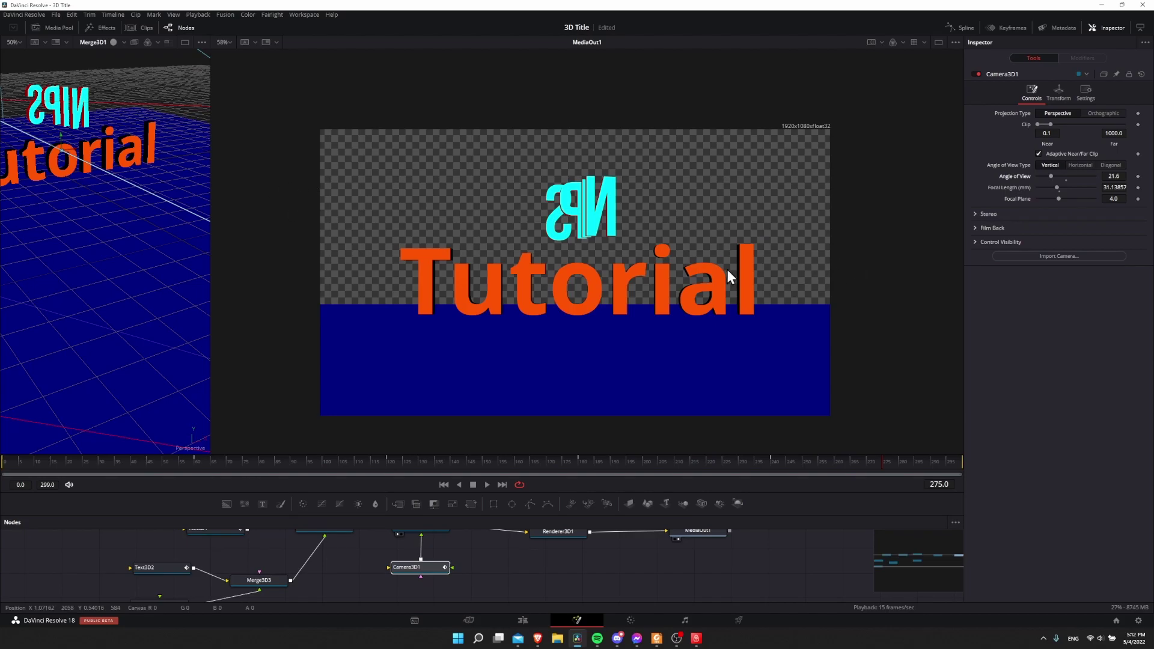
- Play the animation from frame 0 to check the framing, stop it, and widen Camera3D1's angle of view to 27.1
left_click(3, 465)
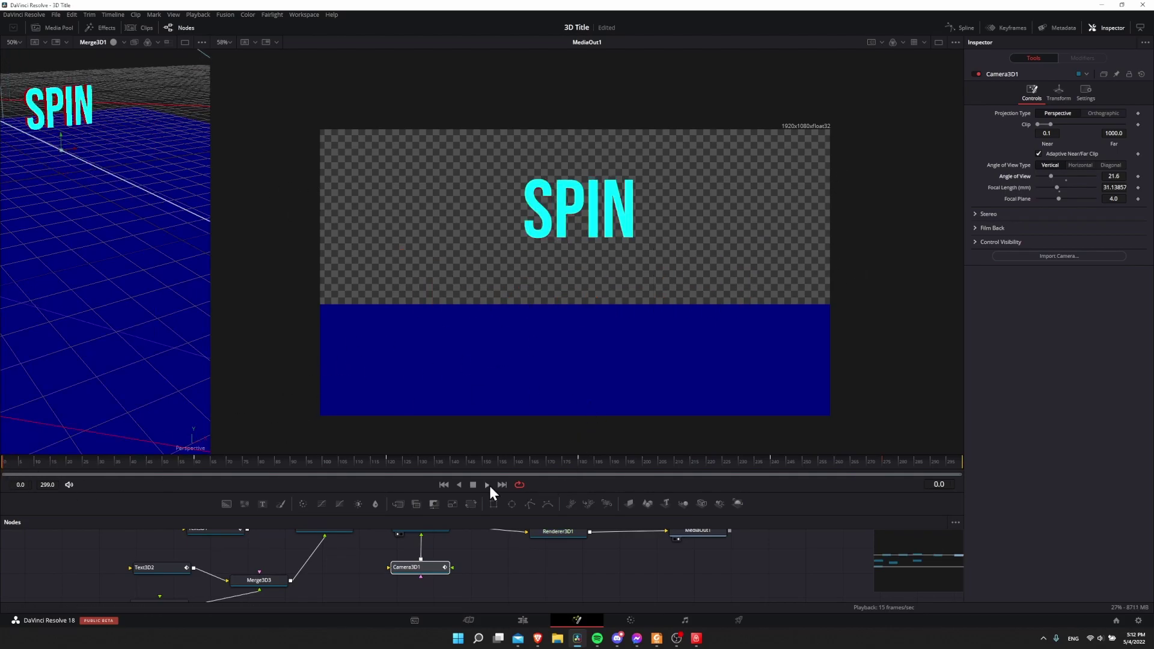
left_click(488, 485)
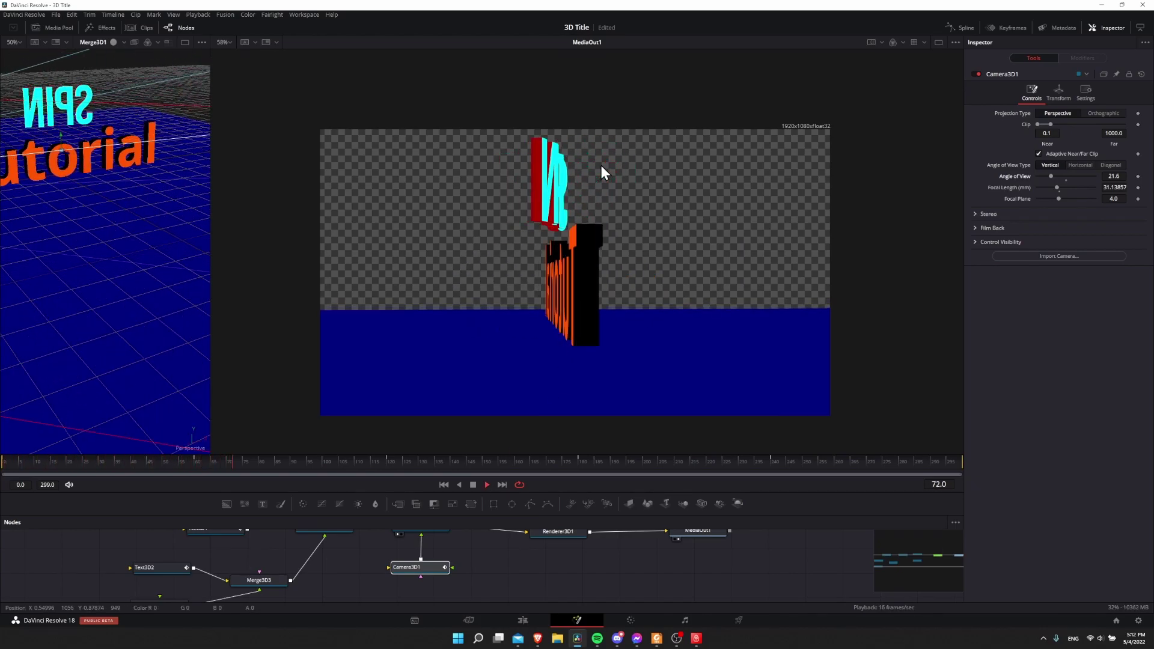
left_click(492, 484)
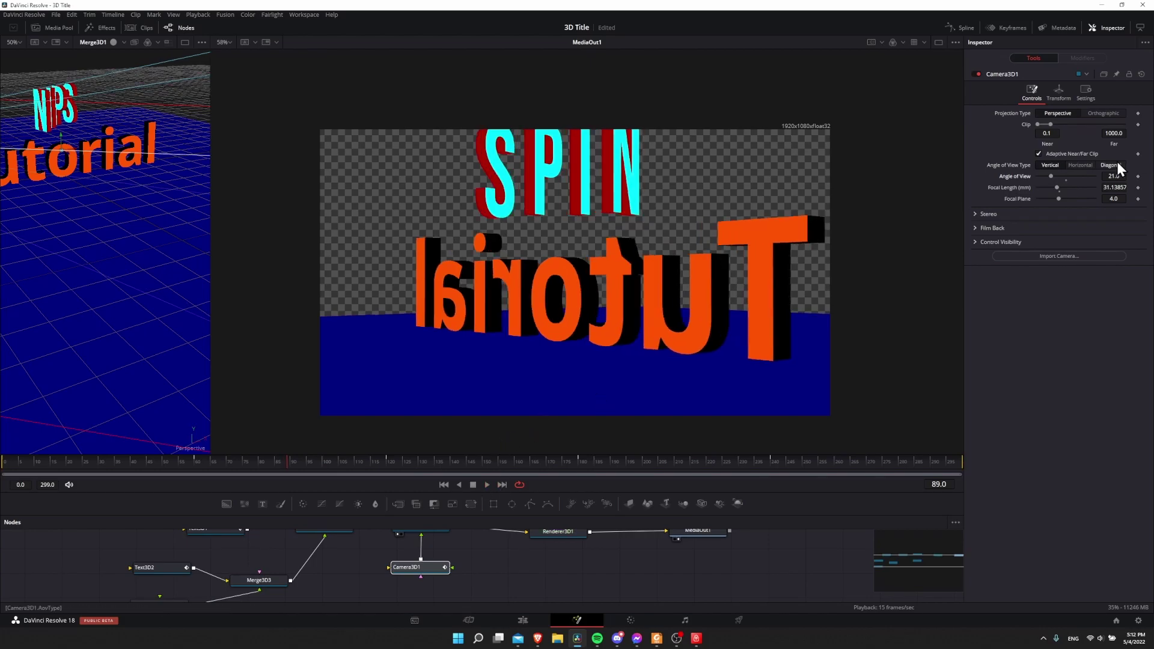
left_click_drag(1053, 177, 1057, 176)
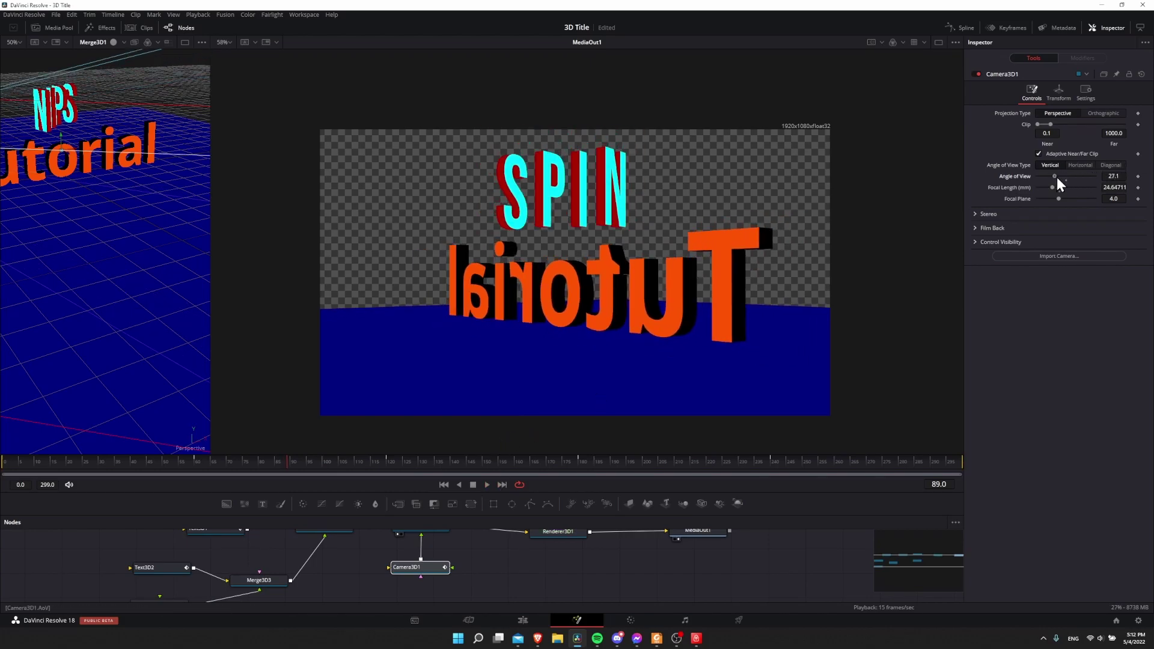
- Replay the animation from frame 0 and scrub through the Fusion Composition clip on the Edit page timeline
left_click_drag(170, 468, 4, 461)
left_click(487, 485)
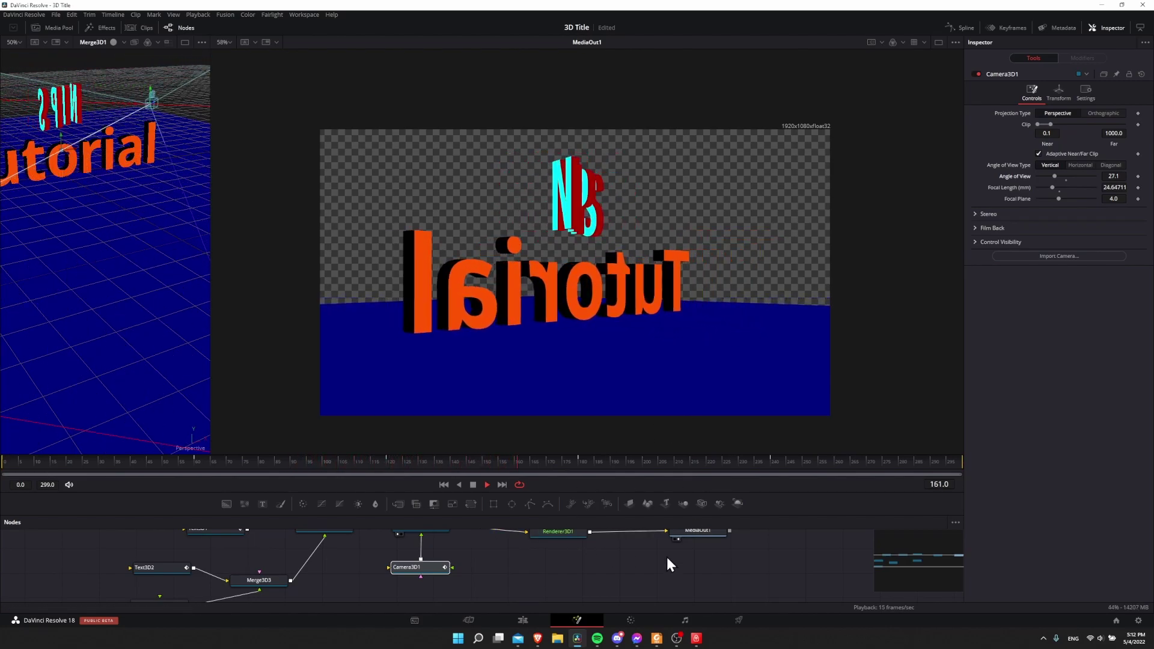
key("shift+4")
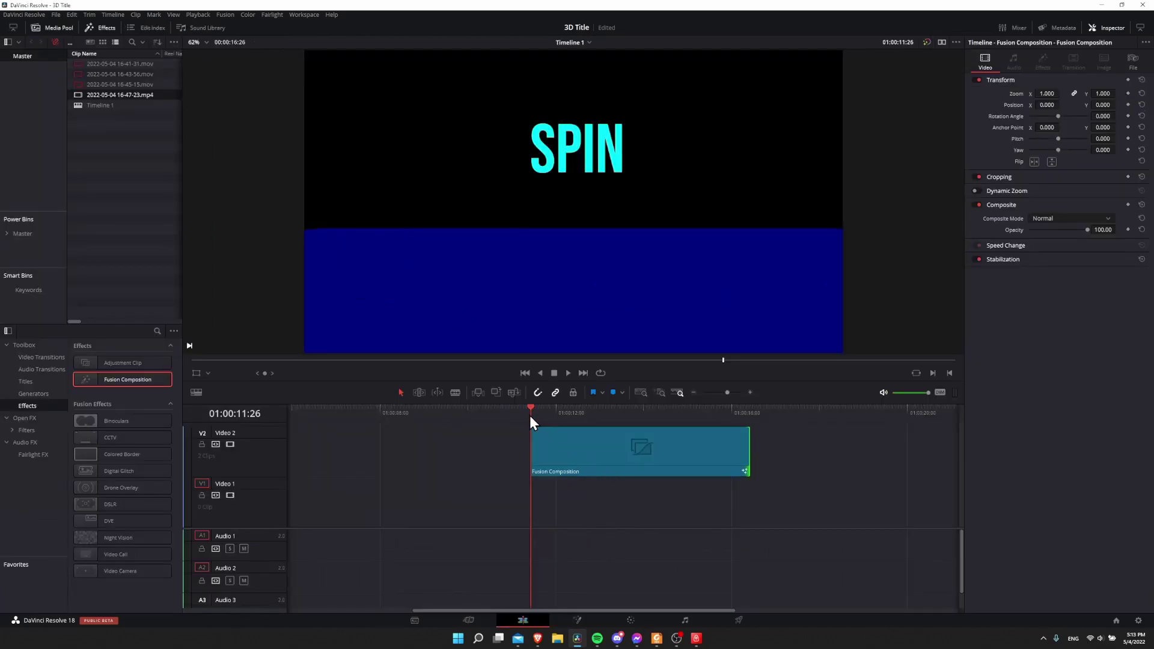
left_click_drag(529, 416, 592, 408)
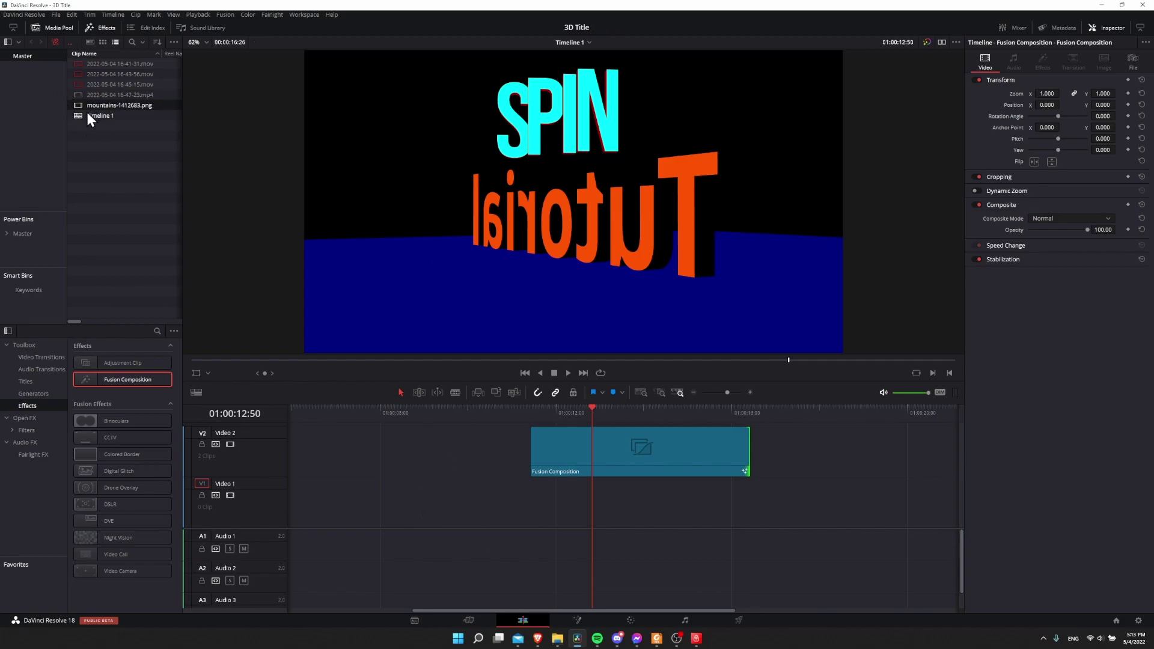
- Place mountains-1412683.png on Video 1 directly beneath the Fusion Composition, starting at 01:00:11:26
left_click(123, 104)
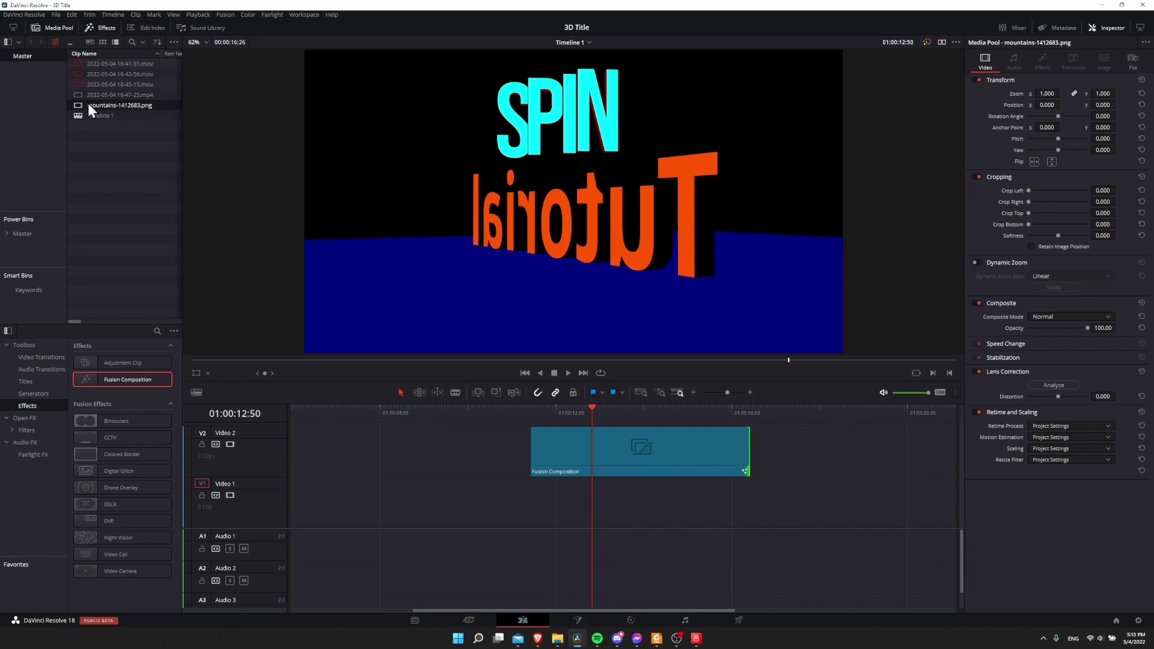
key("Up")
left_click_drag(116, 107, 535, 508)
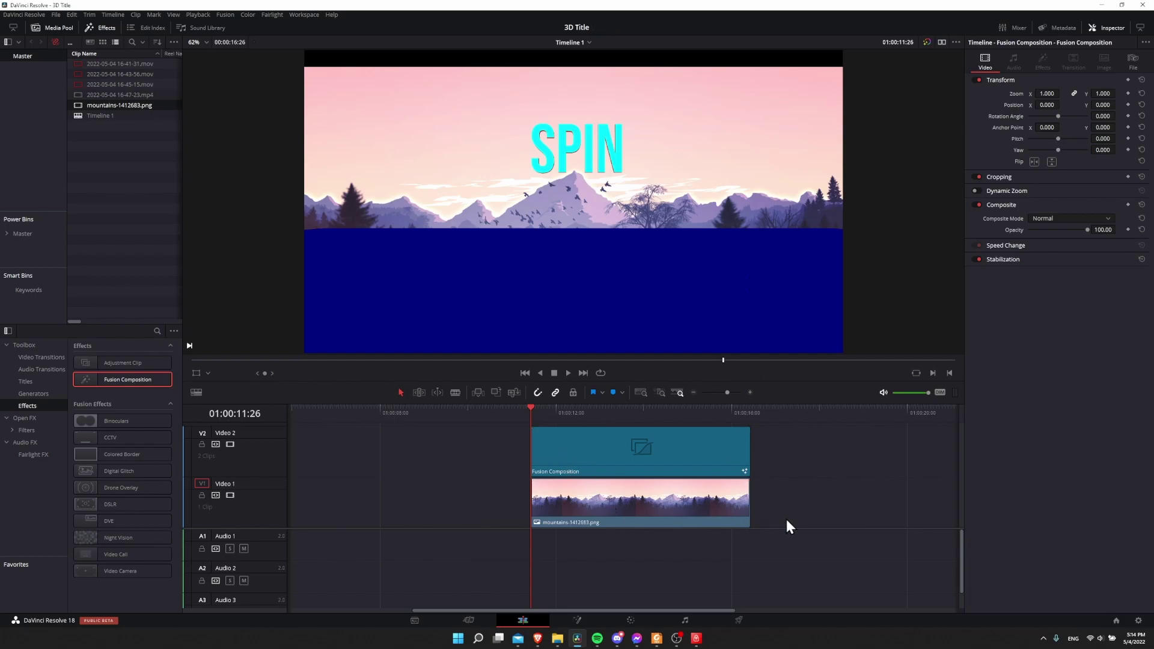
- Play the title over the mountain background to its end and return to the composition on the Fusion page
key("space")
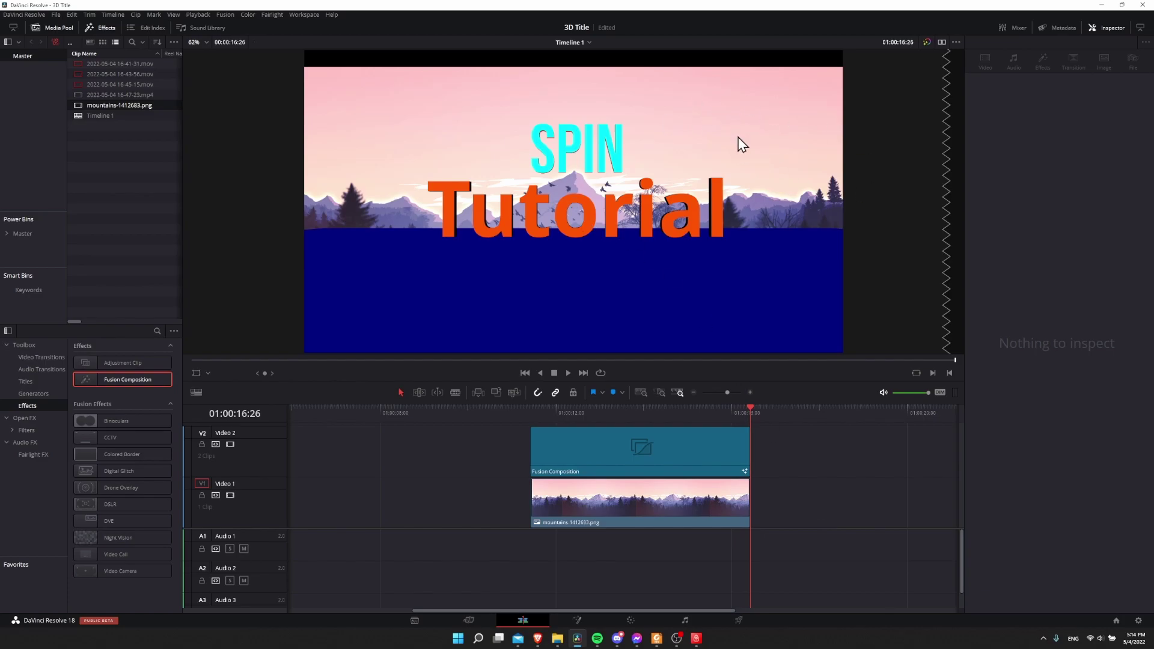
left_click(577, 619)
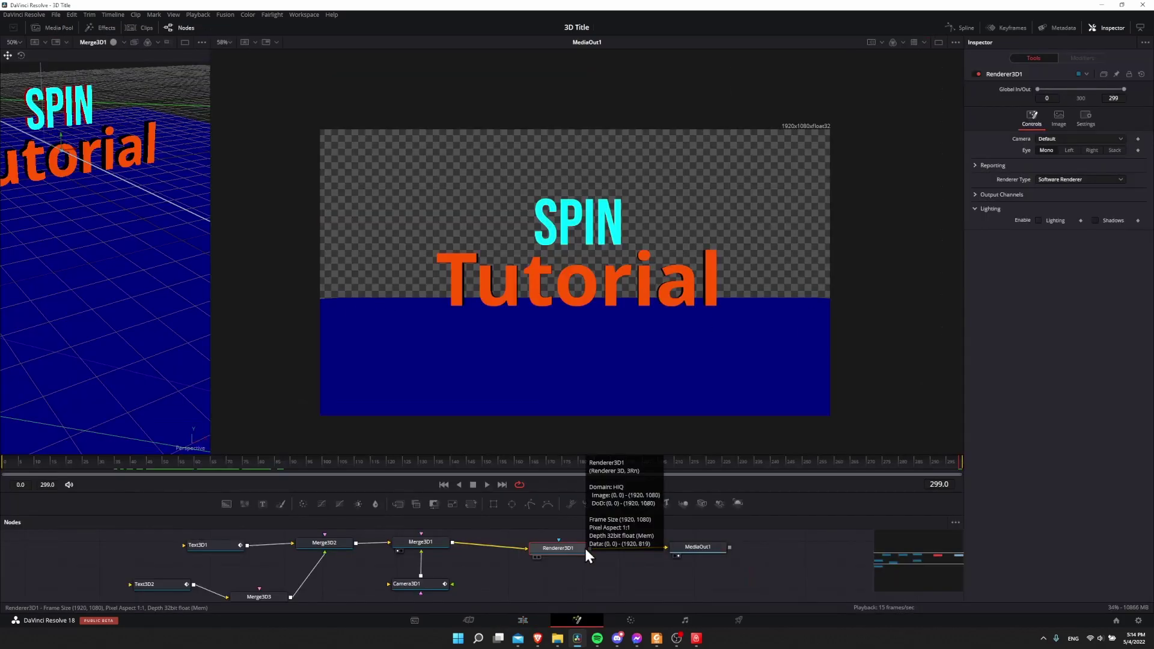